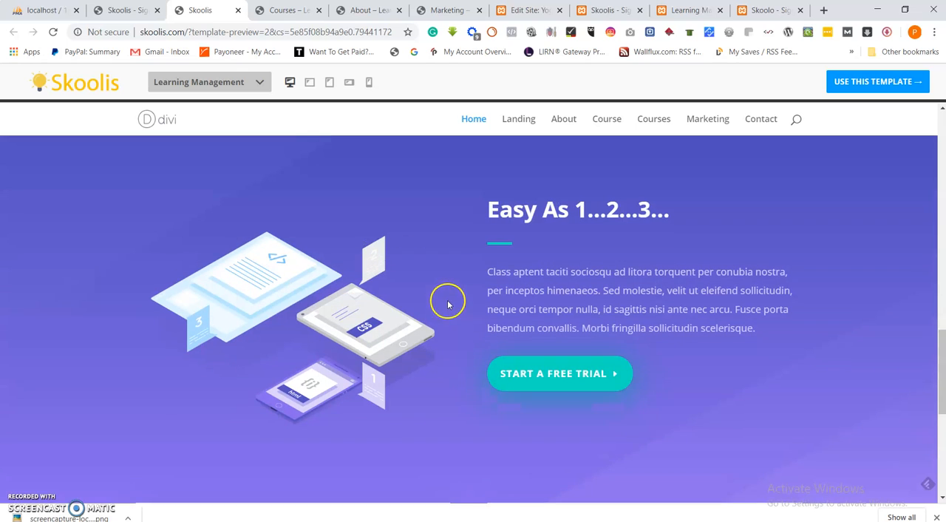
Switch to the Learning Management page in the visual builder and add a new section with a one-column row at the bottom.
{"action": "scroll", "coordinate": [387, 229], "scroll_direction": "down", "scroll_amount": 2}
{"action": "scroll", "coordinate": [392, 237], "scroll_direction": "up", "scroll_amount": 1}
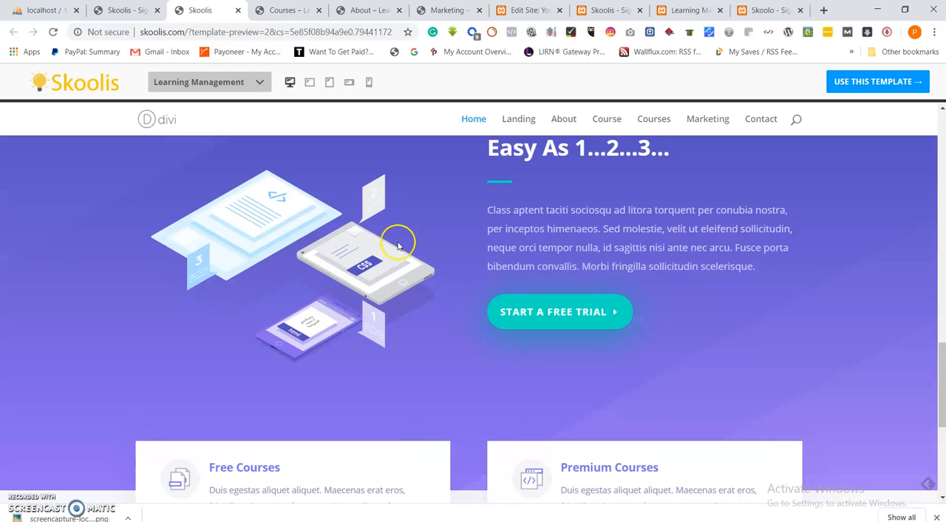
{"action": "left_click", "coordinate": [605, 10]}
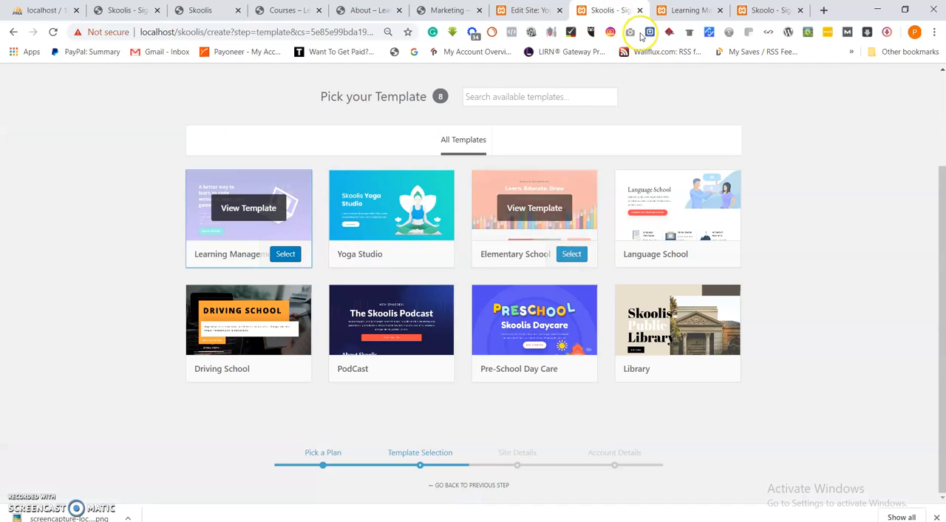
{"action": "left_click", "coordinate": [686, 10]}
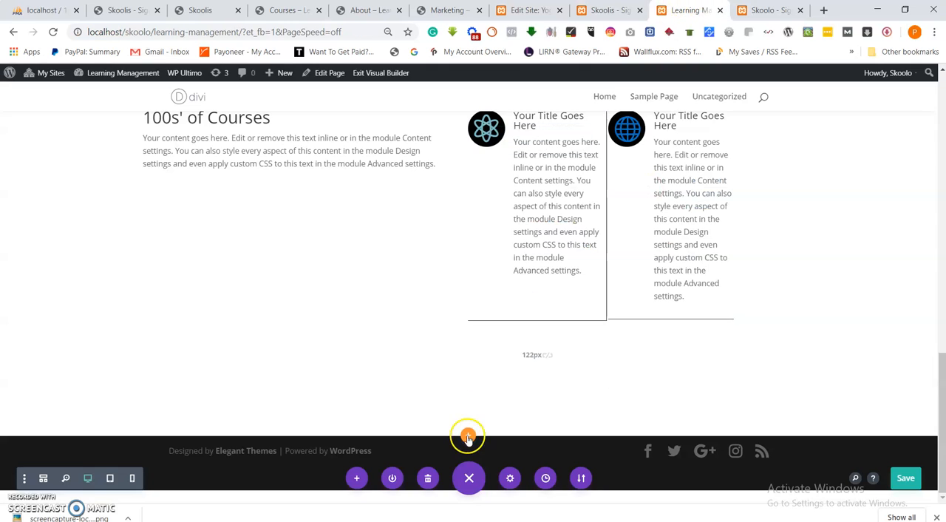
{"action": "left_click", "coordinate": [466, 436]}
{"action": "left_click", "coordinate": [399, 397]}
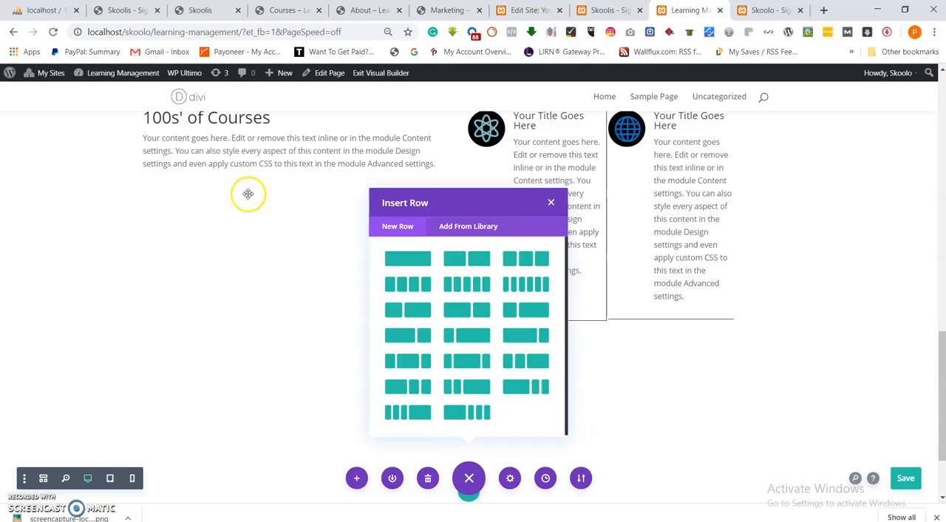
{"action": "left_click", "coordinate": [395, 270]}
Insert an Image module in the new row using the ABC chalkboard image from the media library.
{"action": "scroll", "coordinate": [396, 276], "scroll_direction": "down", "scroll_amount": 1}
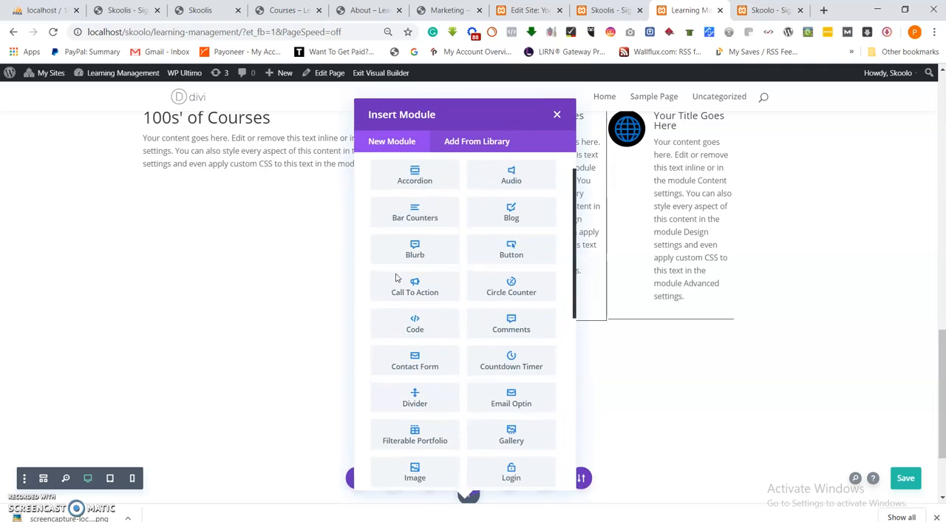
{"action": "scroll", "coordinate": [443, 333], "scroll_direction": "down", "scroll_amount": 2}
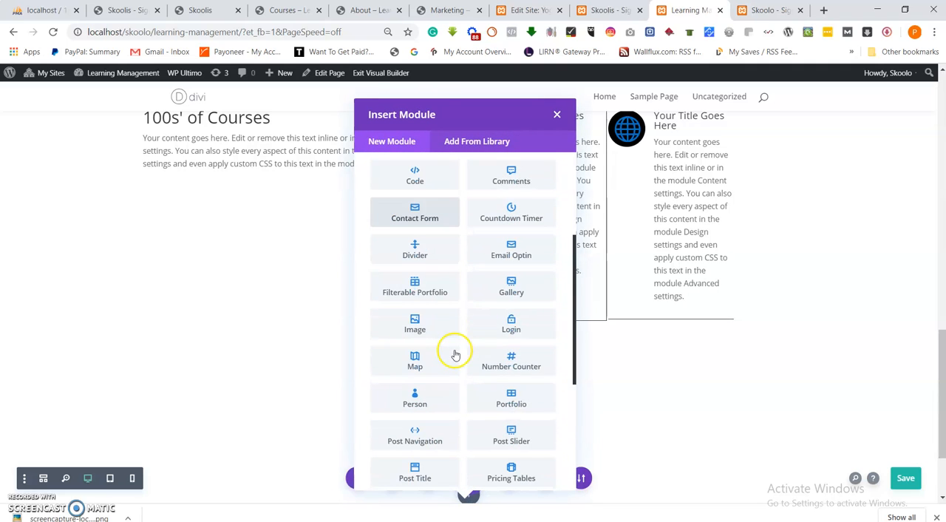
{"action": "scroll", "coordinate": [487, 360], "scroll_direction": "down", "scroll_amount": 3}
{"action": "scroll", "coordinate": [488, 345], "scroll_direction": "up", "scroll_amount": 3}
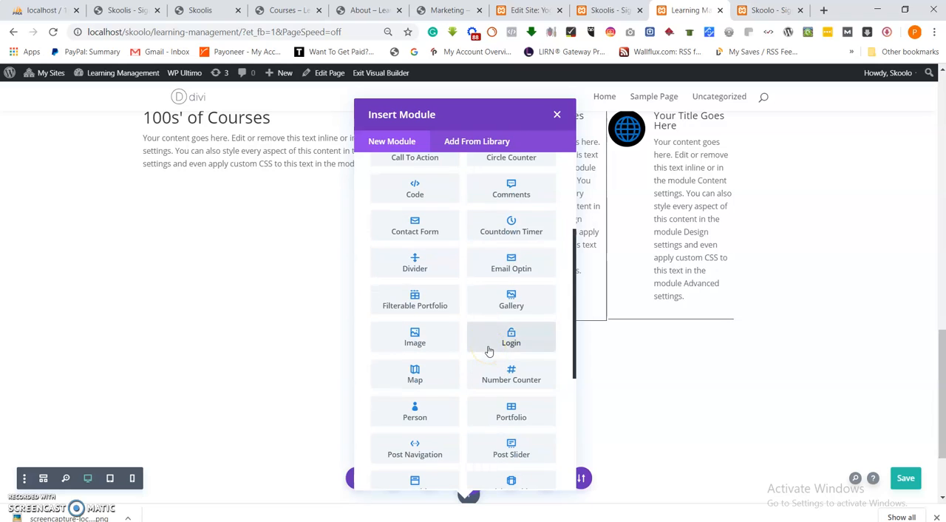
{"action": "left_click", "coordinate": [414, 337]}
{"action": "left_click", "coordinate": [175, 269]}
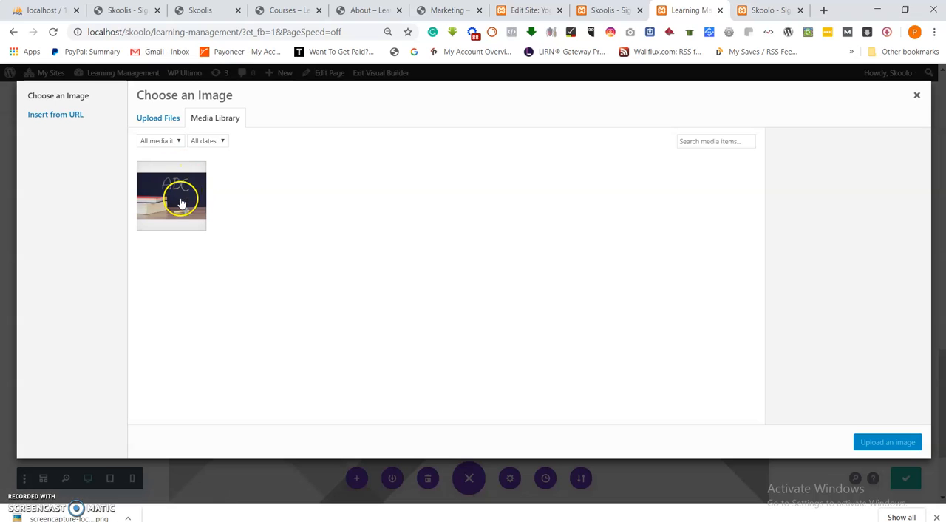
{"action": "left_click", "coordinate": [181, 203]}
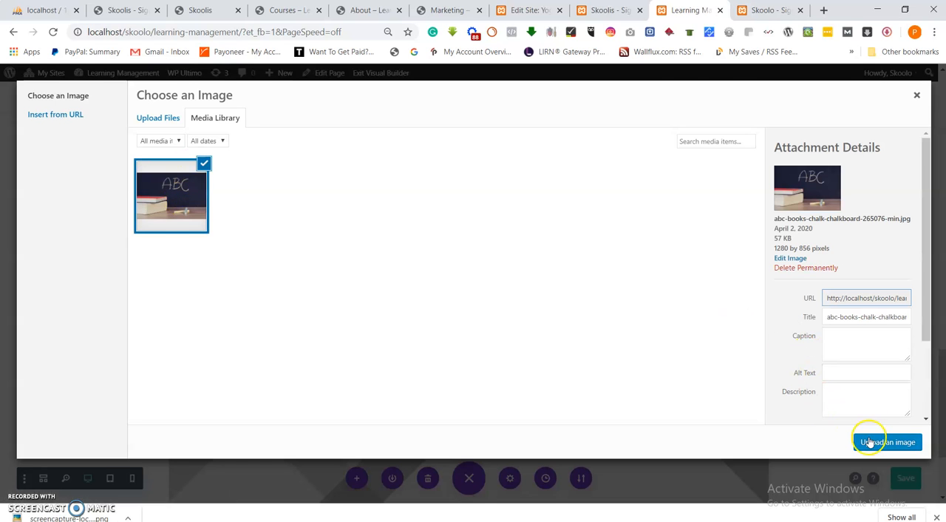
{"action": "left_click", "coordinate": [870, 441]}
Replace the module's image by uploading learningmanagement from the local Images folder, and save the module settings.
{"action": "scroll", "coordinate": [523, 289], "scroll_direction": "down", "scroll_amount": 5}
{"action": "scroll", "coordinate": [547, 289], "scroll_direction": "up", "scroll_amount": 3}
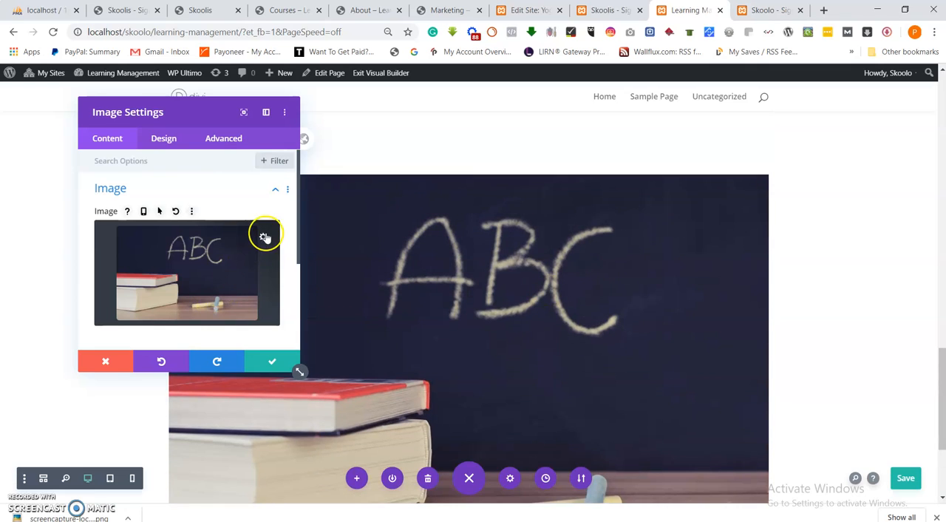
{"action": "left_click", "coordinate": [265, 238]}
{"action": "left_click", "coordinate": [158, 119]}
{"action": "left_click", "coordinate": [539, 284]}
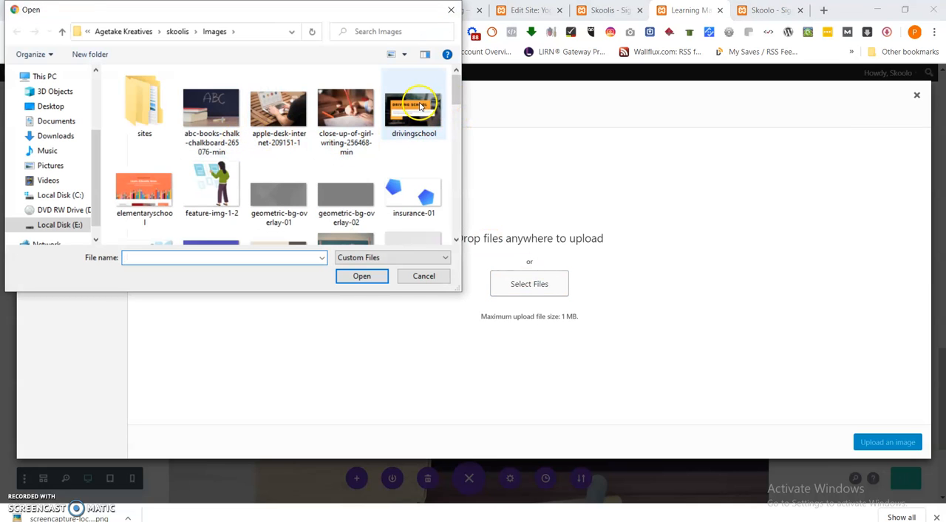
{"action": "scroll", "coordinate": [334, 172], "scroll_direction": "down", "scroll_amount": 2}
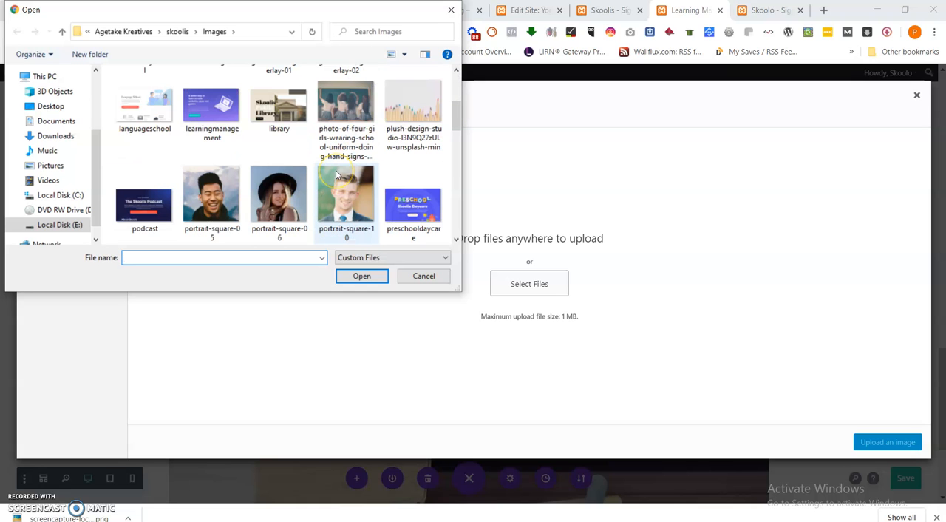
{"action": "left_click", "coordinate": [211, 105]}
{"action": "left_click", "coordinate": [361, 275]}
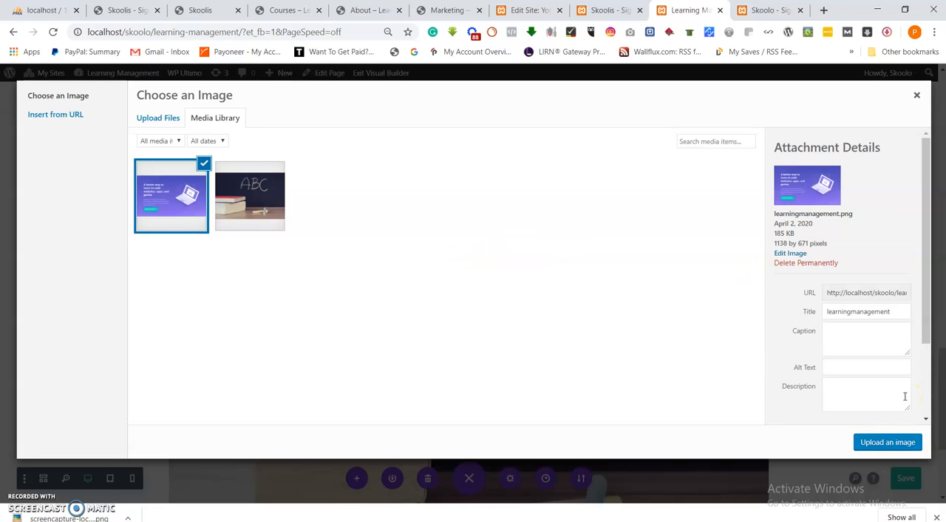
{"action": "left_click", "coordinate": [887, 441]}
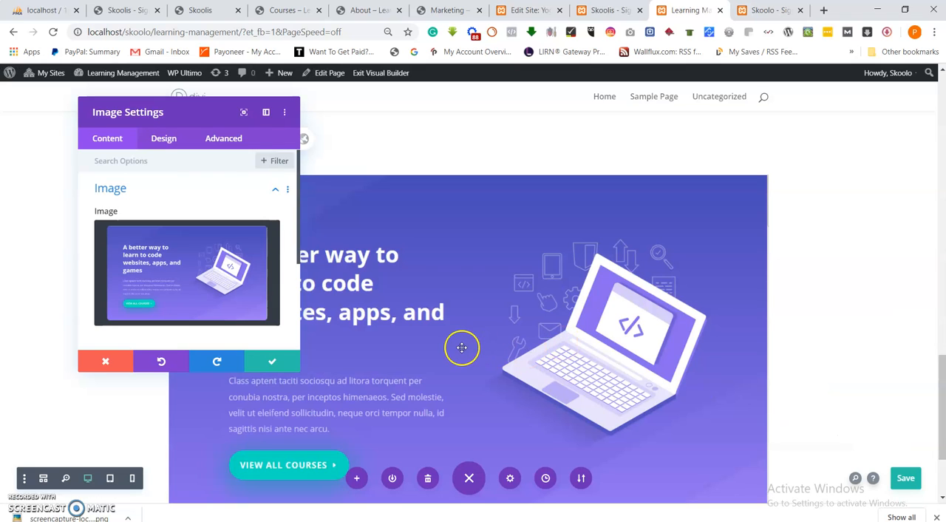
{"action": "left_click", "coordinate": [268, 361]}
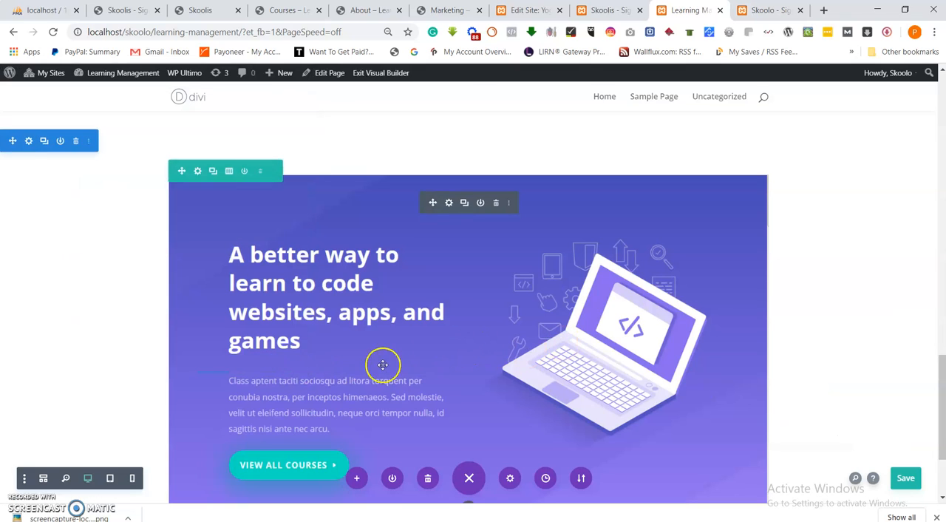
Delete the empty section at the top of the page.
{"action": "left_click_drag", "start_coordinate": [942, 390], "coordinate": [942, 110]}
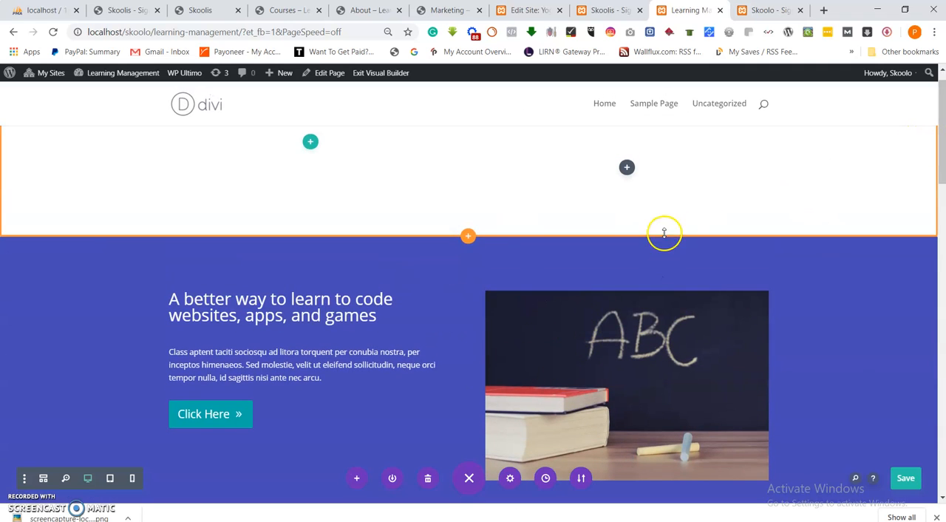
{"action": "scroll", "coordinate": [665, 232], "scroll_direction": "up", "scroll_amount": 1}
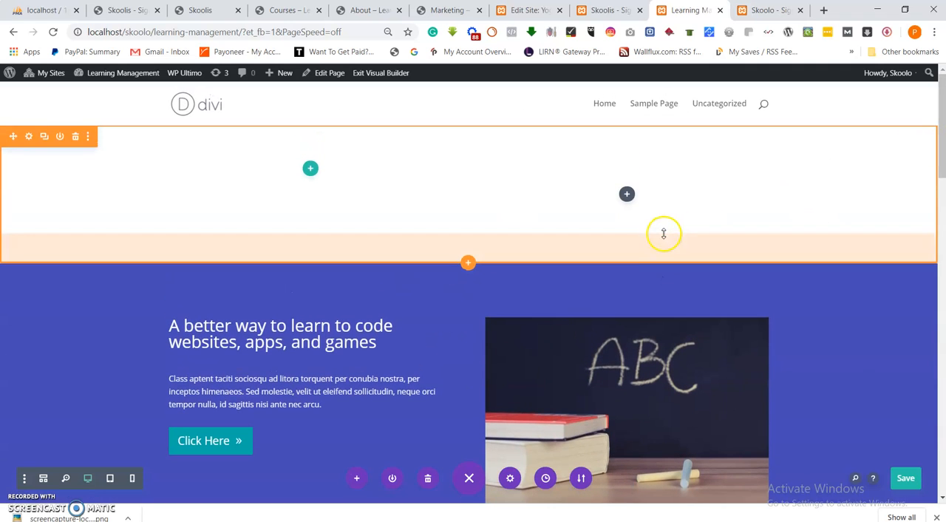
{"action": "left_click", "coordinate": [76, 139]}
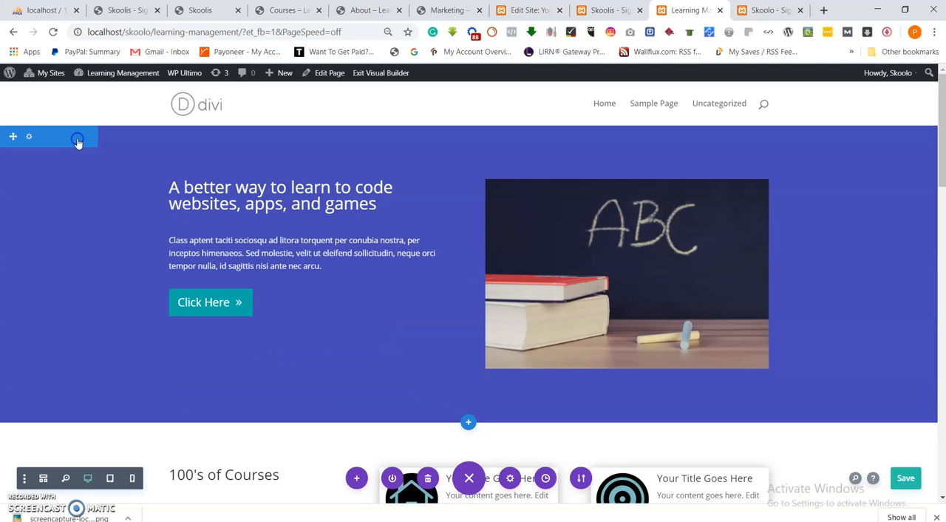
Set the image row's width to 75% and its max width to about 1690 px in the row's sizing settings.
{"action": "scroll", "coordinate": [331, 222], "scroll_direction": "down", "scroll_amount": 2}
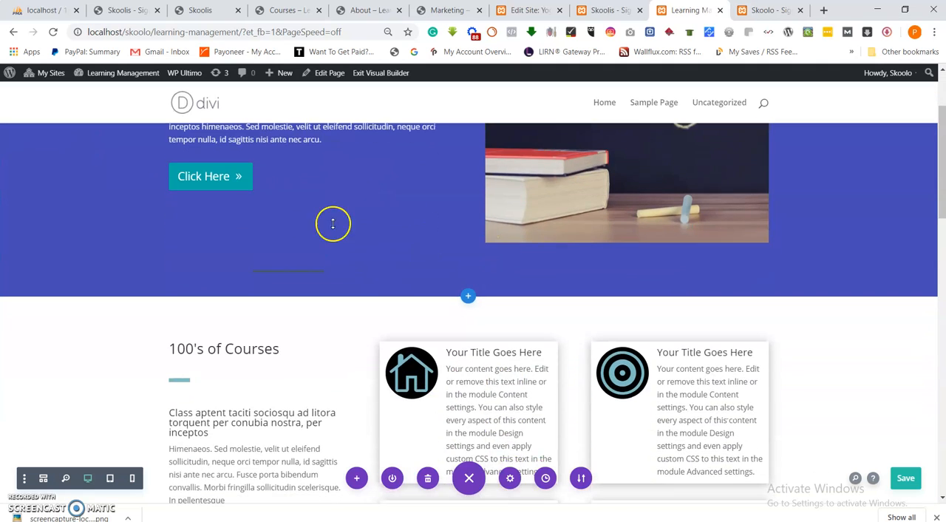
{"action": "scroll", "coordinate": [448, 264], "scroll_direction": "up", "scroll_amount": 2}
{"action": "scroll", "coordinate": [591, 284], "scroll_direction": "down", "scroll_amount": 12}
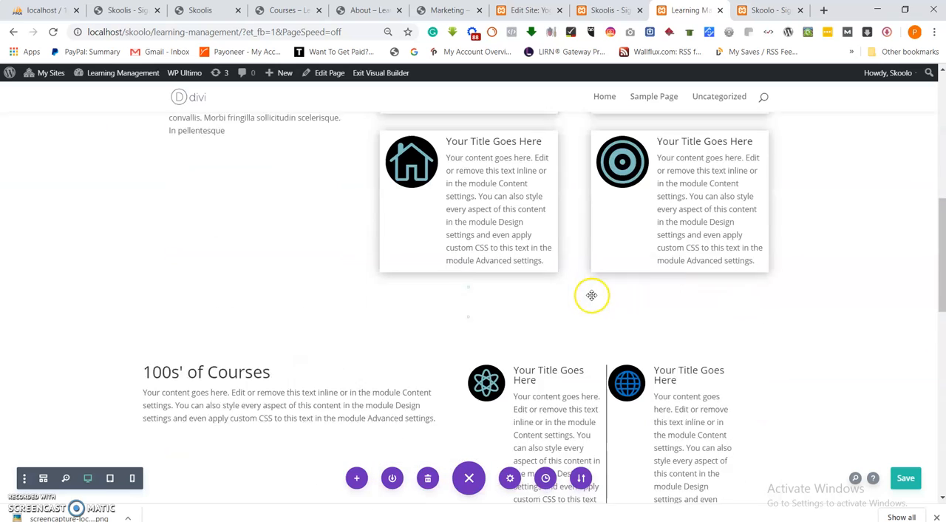
{"action": "scroll", "coordinate": [517, 291], "scroll_direction": "down", "scroll_amount": 3}
{"action": "scroll", "coordinate": [374, 295], "scroll_direction": "up", "scroll_amount": 2}
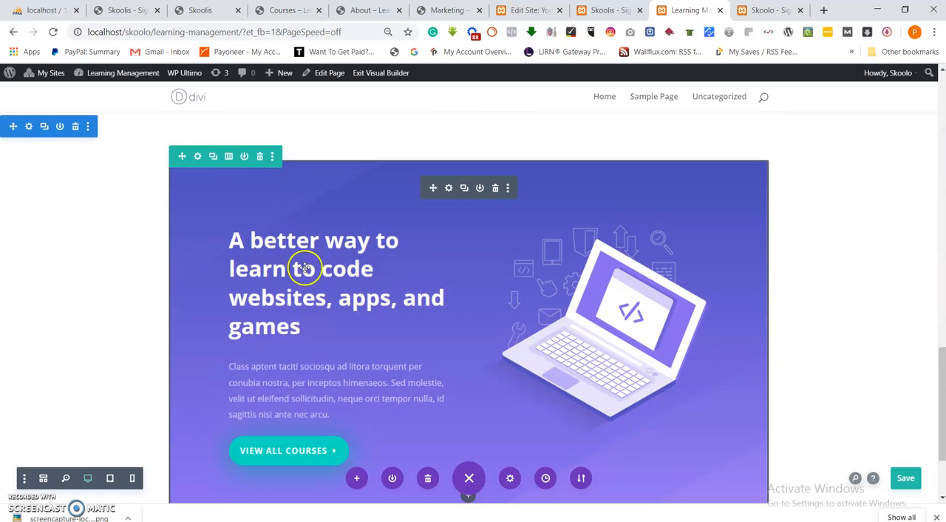
{"action": "left_click", "coordinate": [198, 157]}
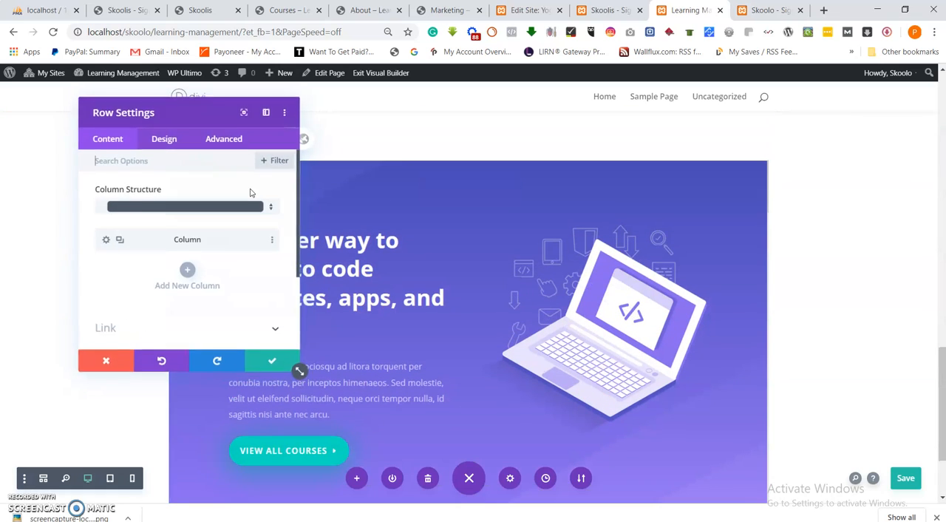
{"action": "left_click", "coordinate": [167, 138]}
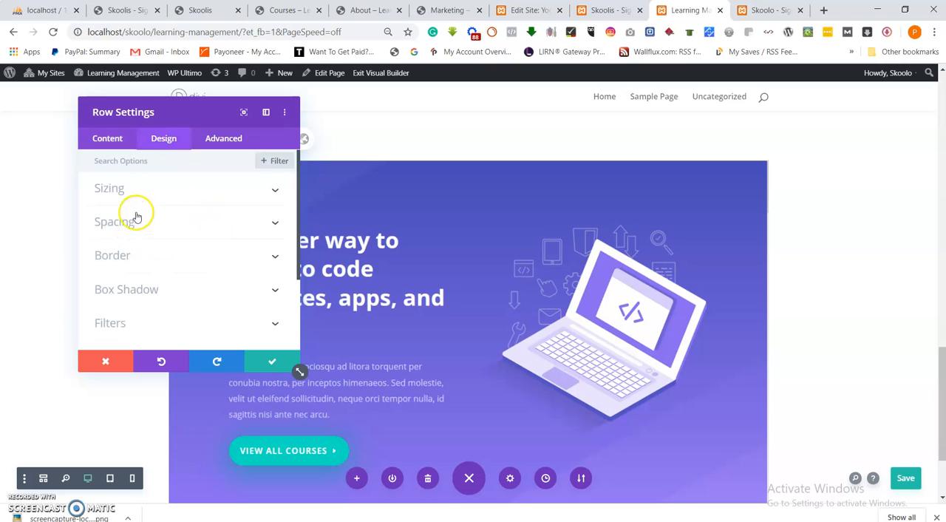
{"action": "left_click", "coordinate": [111, 189]}
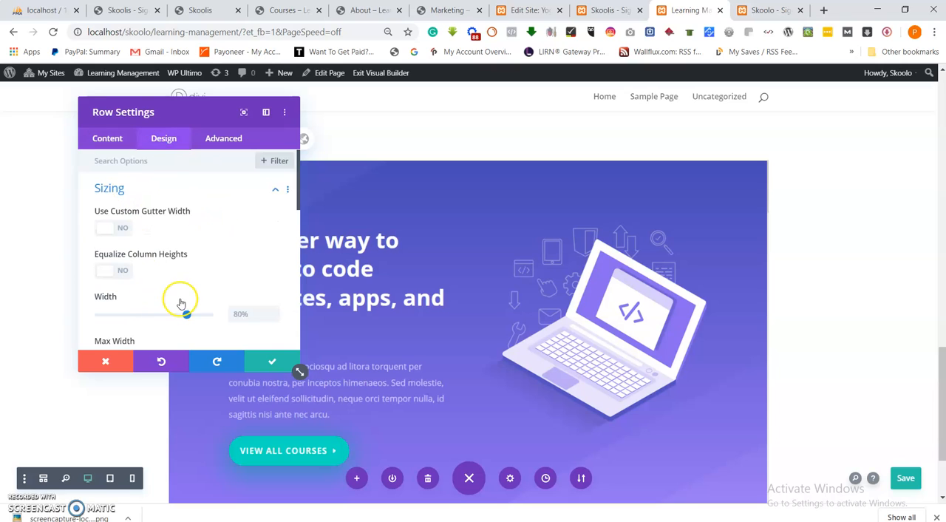
{"action": "scroll", "coordinate": [181, 303], "scroll_direction": "down", "scroll_amount": 1}
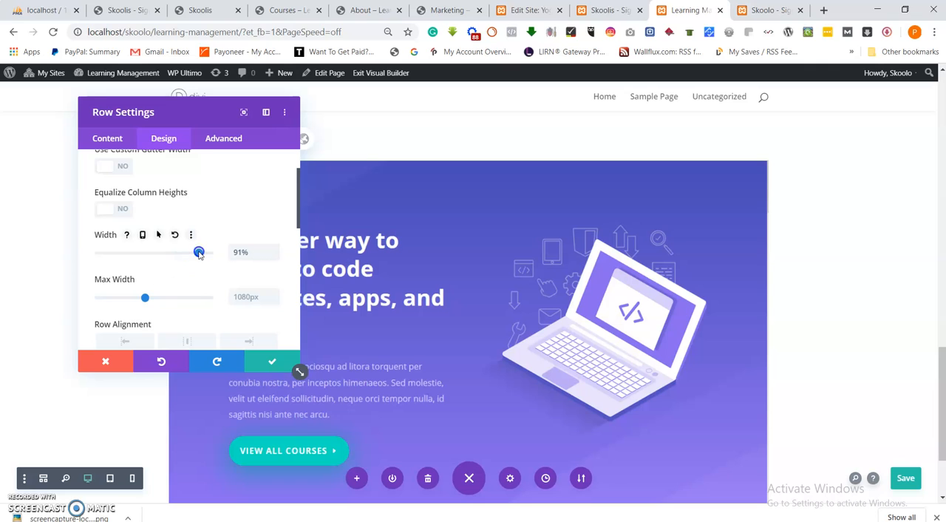
{"action": "left_click_drag", "start_coordinate": [143, 297], "coordinate": [177, 302]}
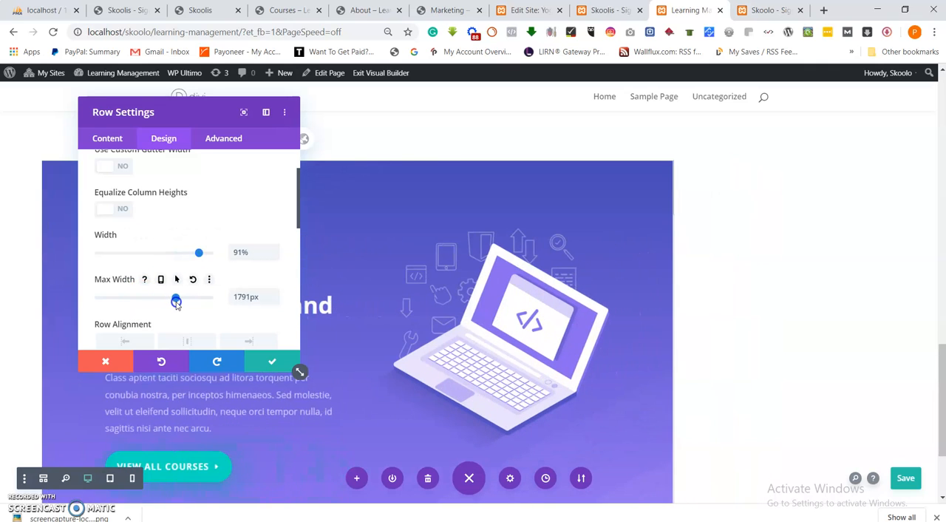
{"action": "mouse_move", "coordinate": [199, 251]}
{"action": "left_mouse_down"}
{"action": "mouse_move", "coordinate": [209, 254]}
{"action": "mouse_move", "coordinate": [182, 257]}
{"action": "left_mouse_up"}
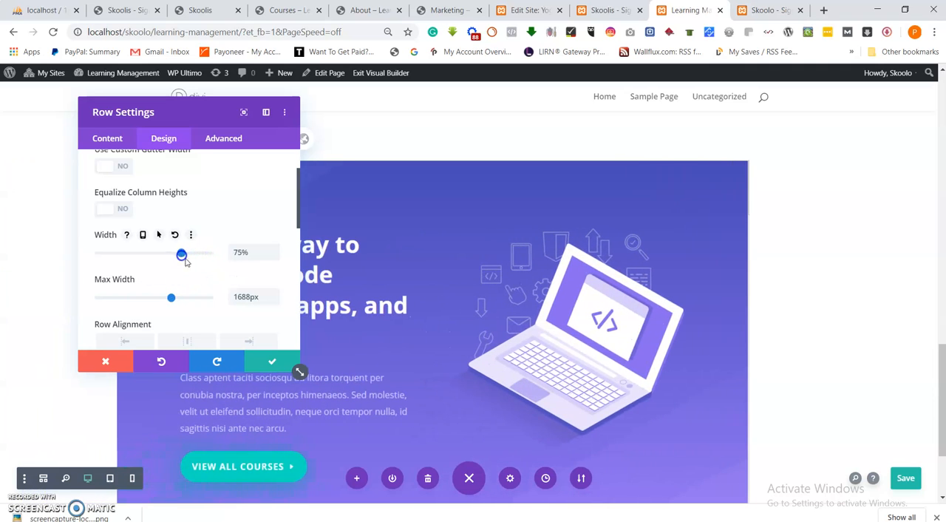
{"action": "left_click", "coordinate": [267, 362]}
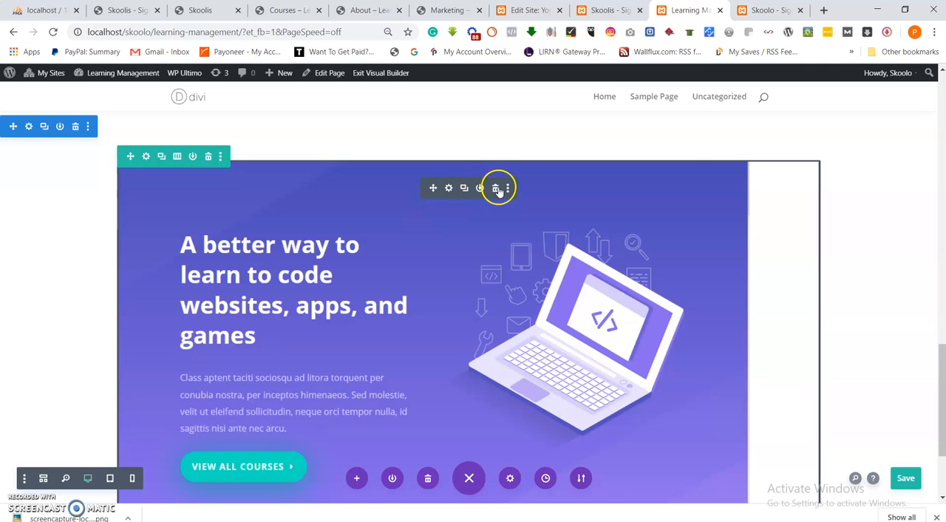
Delete the image module and set the section's background image to learningmanagement from the media library.
{"action": "left_click", "coordinate": [497, 189]}
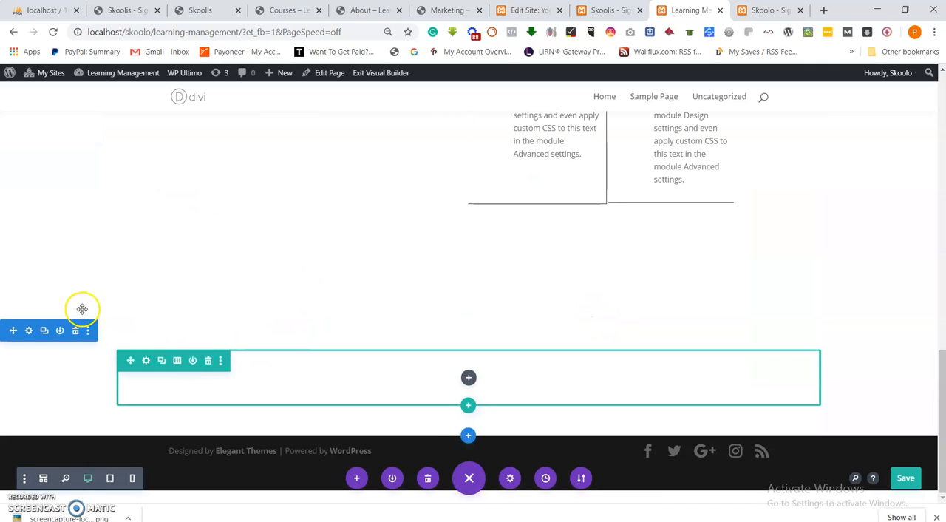
{"action": "left_click", "coordinate": [28, 330]}
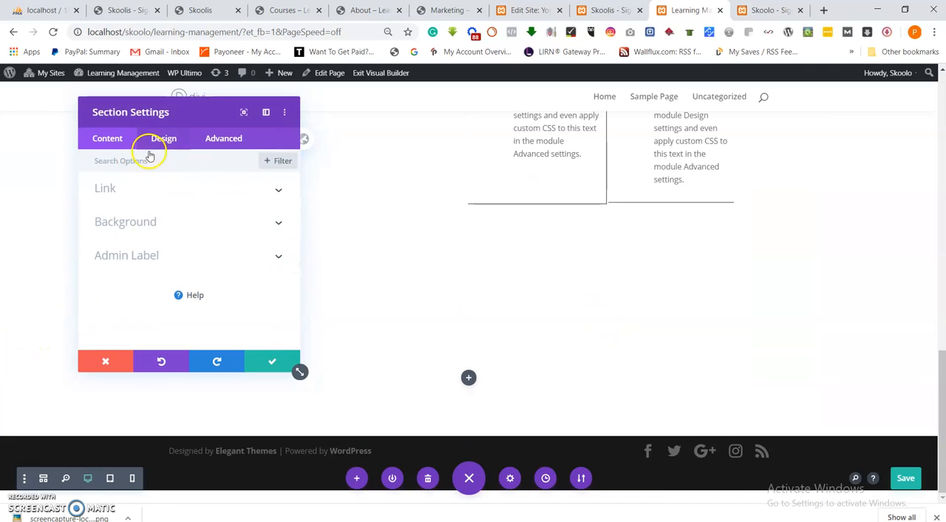
{"action": "left_click", "coordinate": [142, 224]}
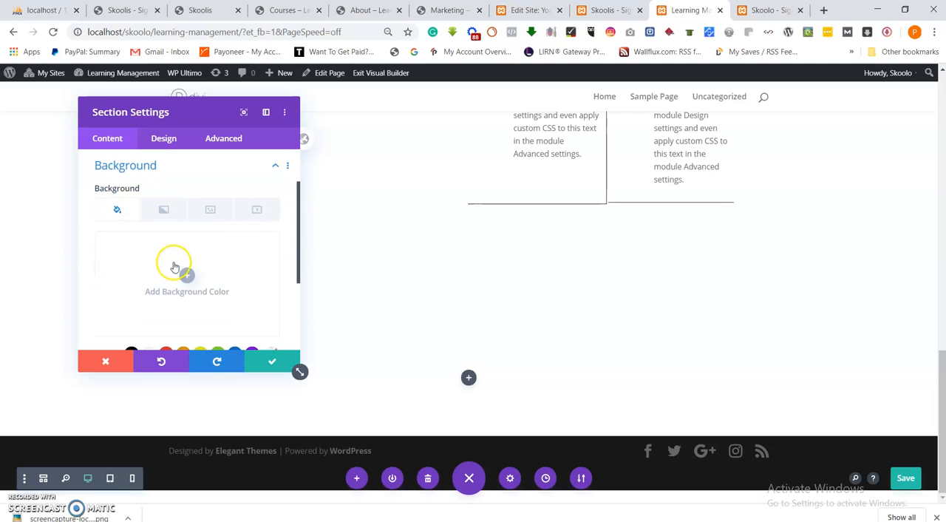
{"action": "left_click", "coordinate": [170, 211]}
{"action": "left_click", "coordinate": [210, 209]}
{"action": "left_click", "coordinate": [185, 275]}
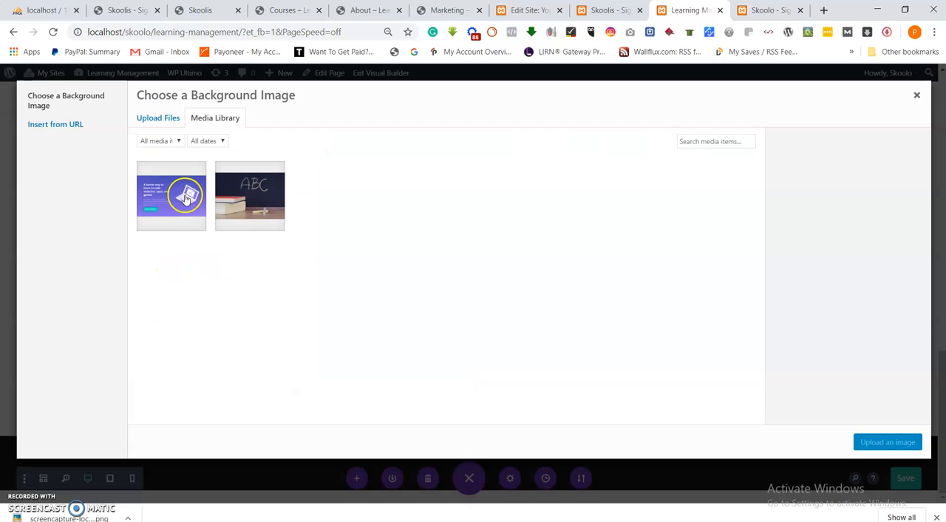
{"action": "left_click", "coordinate": [186, 198]}
{"action": "left_click", "coordinate": [886, 442]}
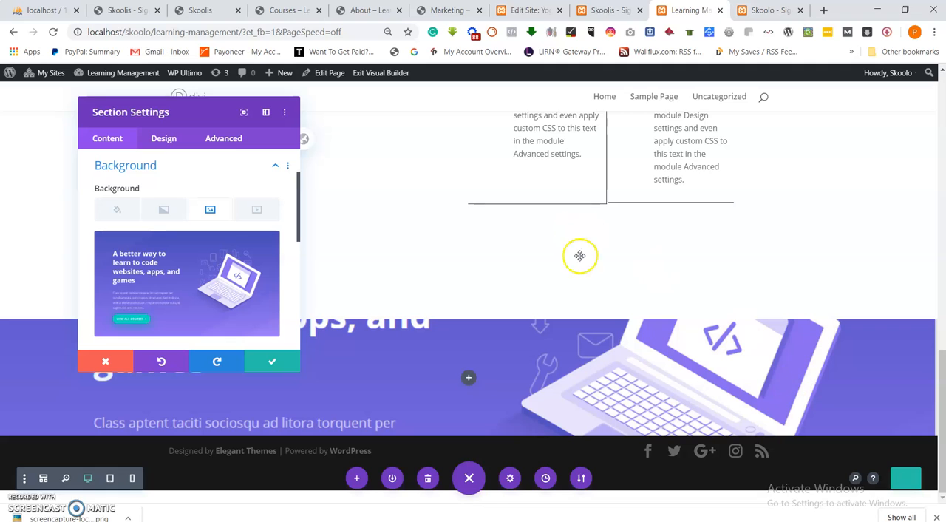
{"action": "left_click", "coordinate": [267, 359]}
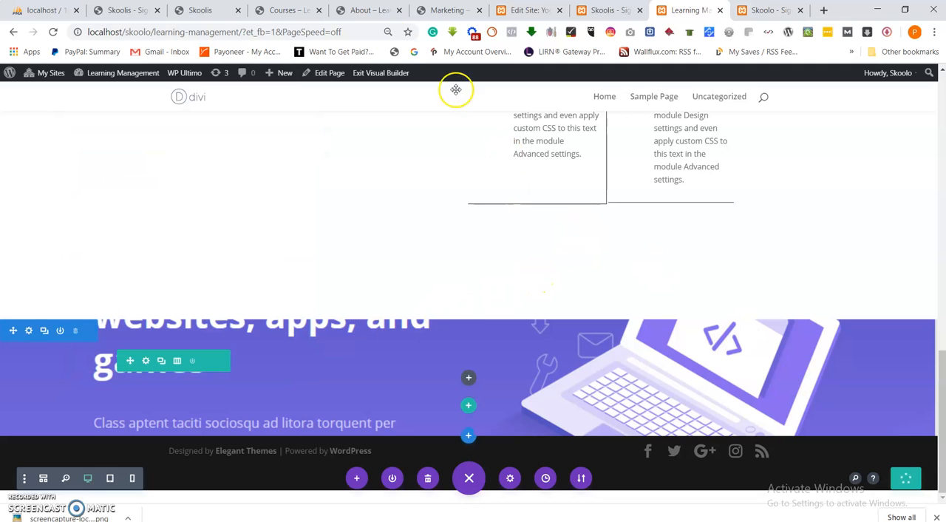
Add a Text module to the hero section's row.
{"action": "left_click", "coordinate": [467, 377]}
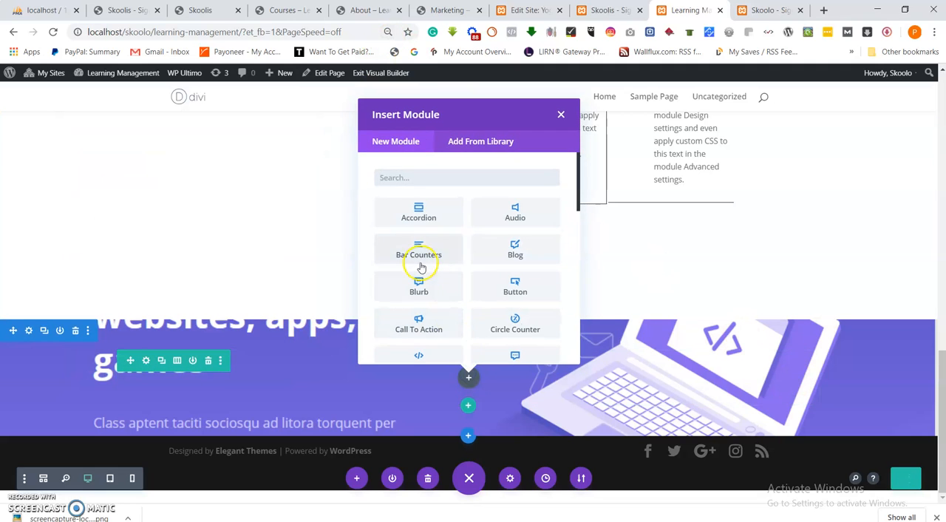
{"action": "scroll", "coordinate": [422, 244], "scroll_direction": "down", "scroll_amount": 1}
{"action": "scroll", "coordinate": [423, 246], "scroll_direction": "down", "scroll_amount": 5}
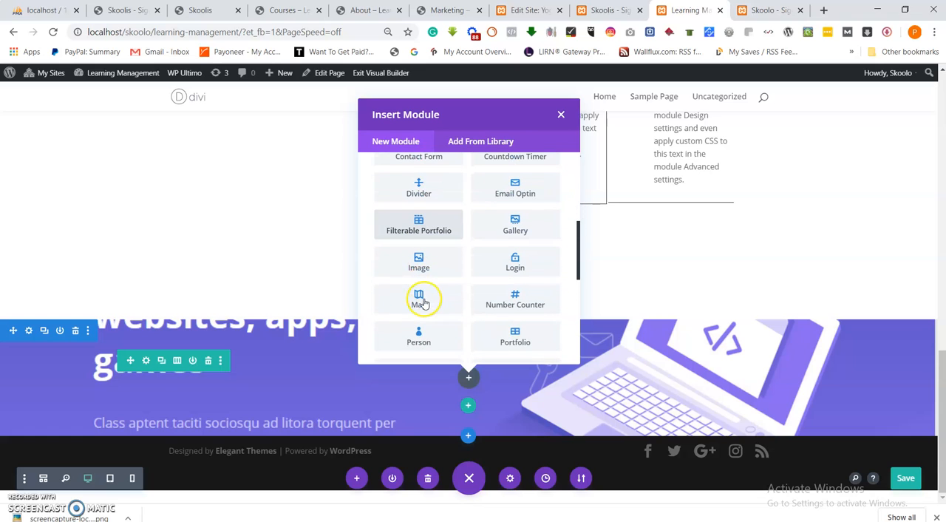
{"action": "scroll", "coordinate": [424, 303], "scroll_direction": "down", "scroll_amount": 1}
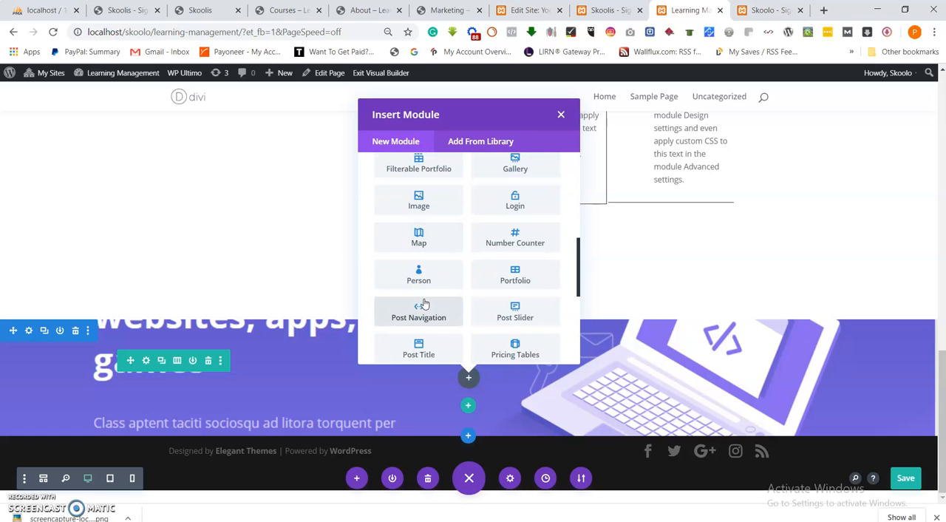
{"action": "scroll", "coordinate": [431, 283], "scroll_direction": "up", "scroll_amount": 4}
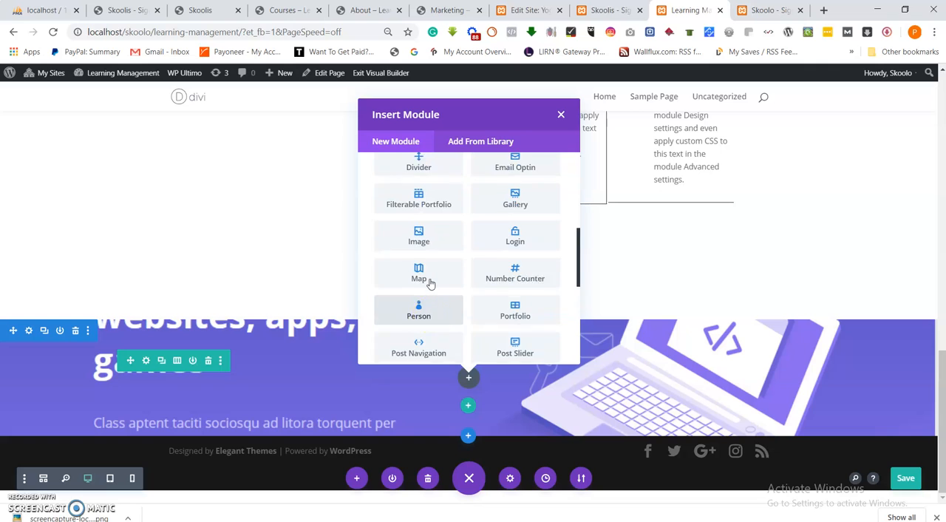
{"action": "scroll", "coordinate": [433, 282], "scroll_direction": "up", "scroll_amount": 3}
{"action": "scroll", "coordinate": [447, 290], "scroll_direction": "down", "scroll_amount": 9}
{"action": "scroll", "coordinate": [464, 289], "scroll_direction": "down", "scroll_amount": 3}
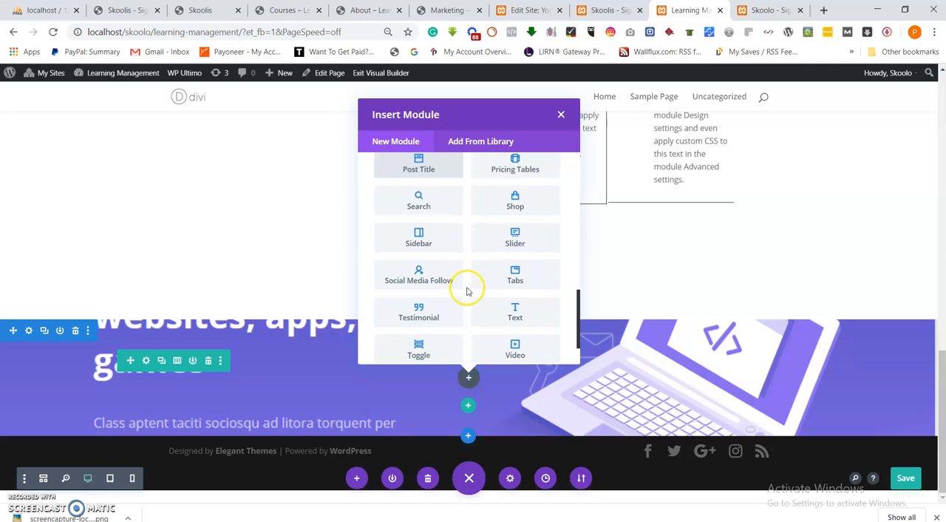
{"action": "left_click", "coordinate": [532, 306]}
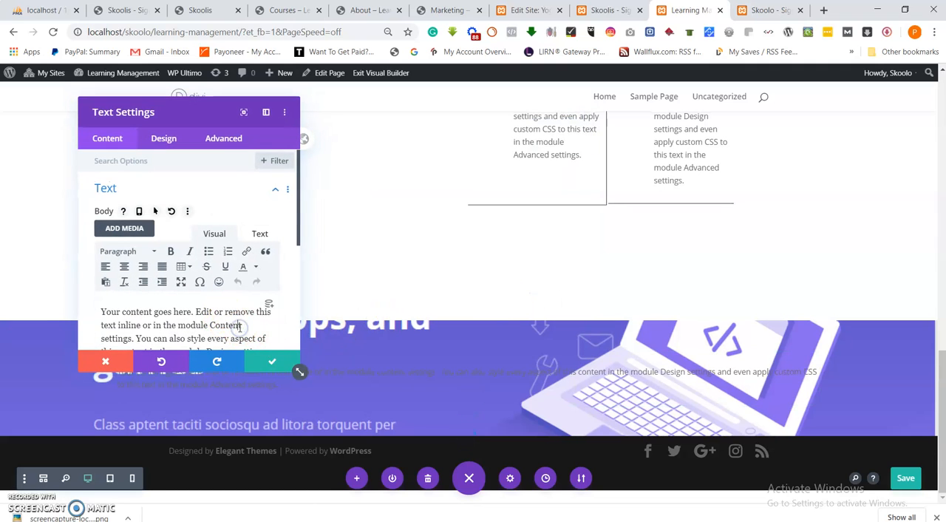
Set the text module's body text colour to white (#FFFFFF) in its design text settings.
{"action": "triple_click", "coordinate": [240, 325]}
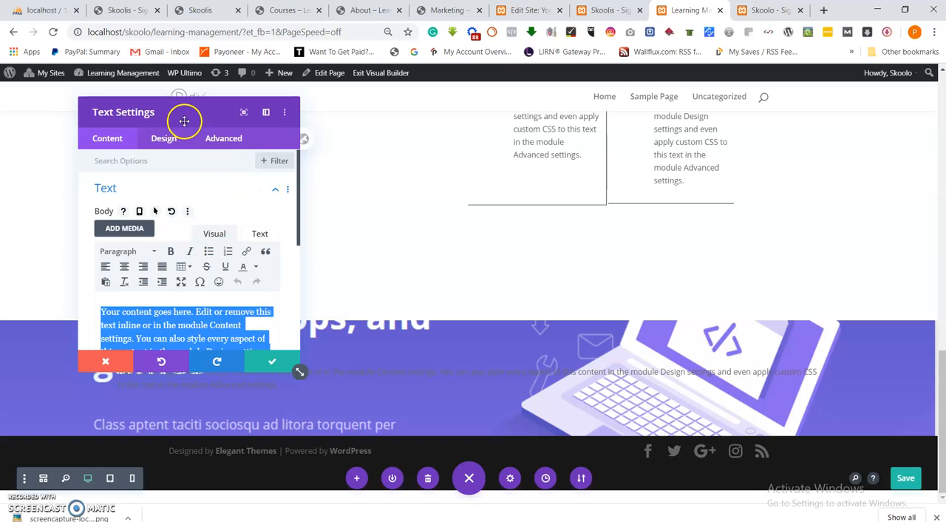
{"action": "left_click", "coordinate": [164, 139]}
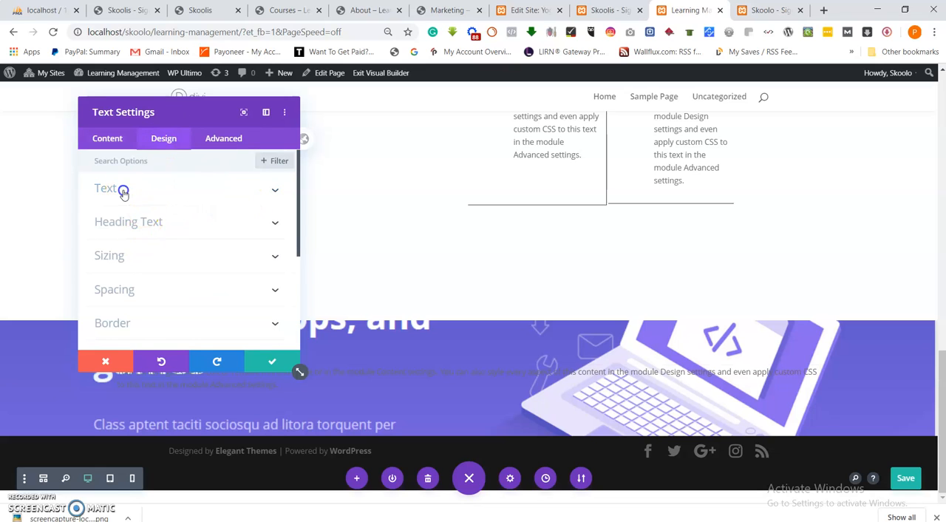
{"action": "left_click", "coordinate": [124, 190]}
{"action": "scroll", "coordinate": [122, 226], "scroll_direction": "down", "scroll_amount": 2}
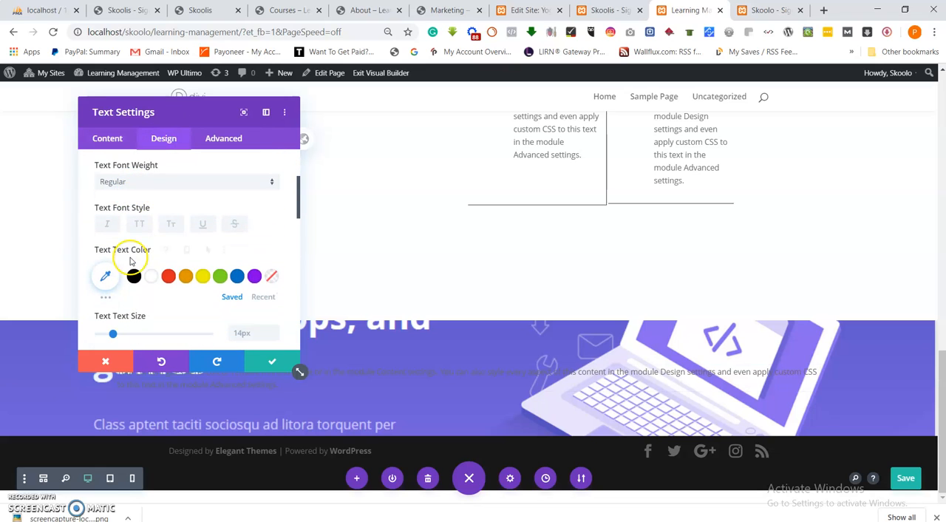
{"action": "left_click", "coordinate": [156, 275]}
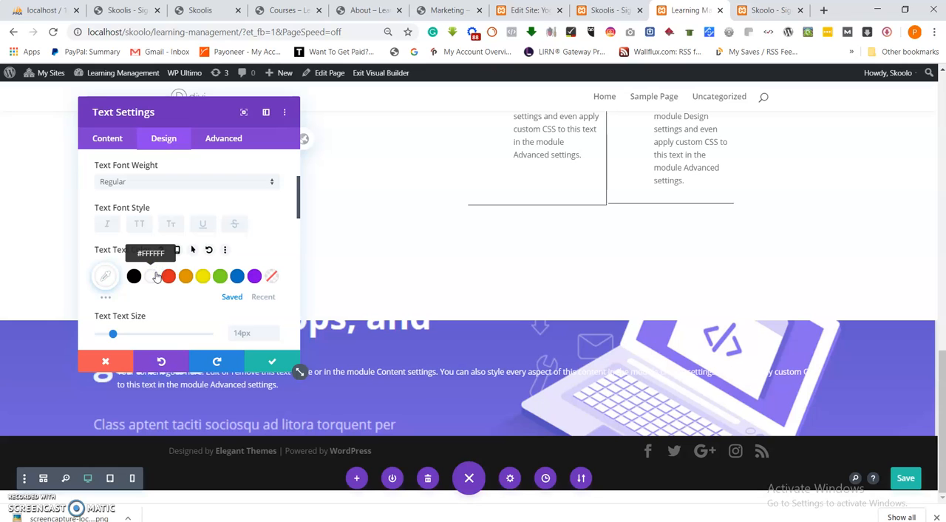
Set the text module's width to about 11% in its sizing settings and save the module.
{"action": "scroll", "coordinate": [131, 247], "scroll_direction": "down", "scroll_amount": 3}
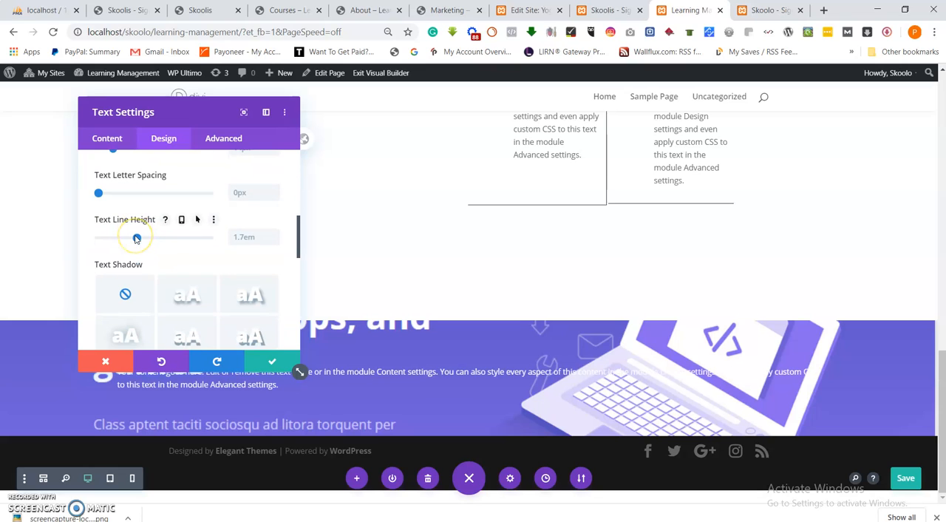
{"action": "scroll", "coordinate": [138, 239], "scroll_direction": "down", "scroll_amount": 2}
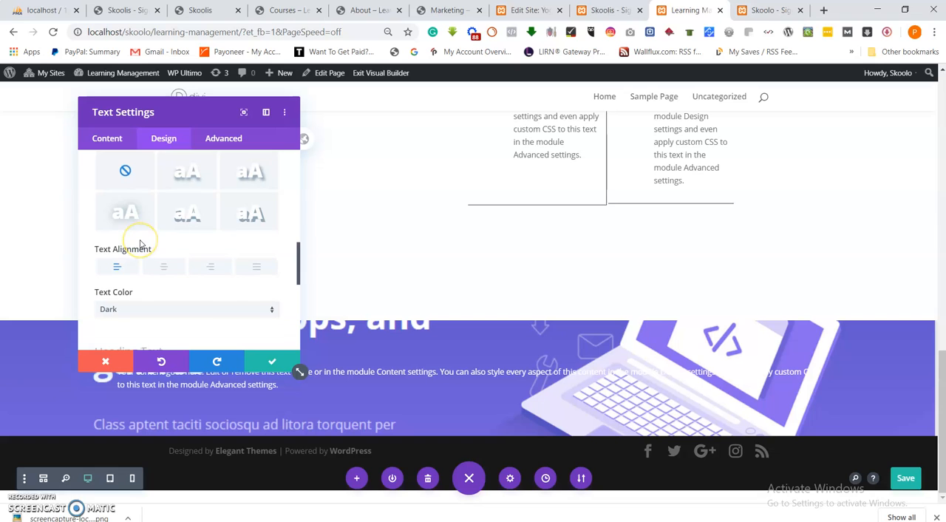
{"action": "scroll", "coordinate": [141, 244], "scroll_direction": "up", "scroll_amount": 6}
{"action": "scroll", "coordinate": [156, 242], "scroll_direction": "down", "scroll_amount": 2}
{"action": "scroll", "coordinate": [156, 242], "scroll_direction": "down", "scroll_amount": 8}
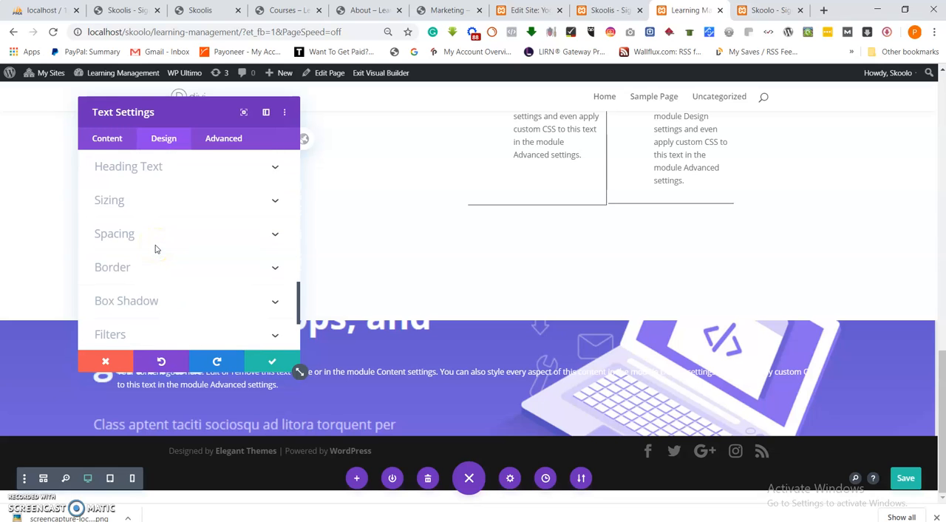
{"action": "left_click", "coordinate": [147, 212]}
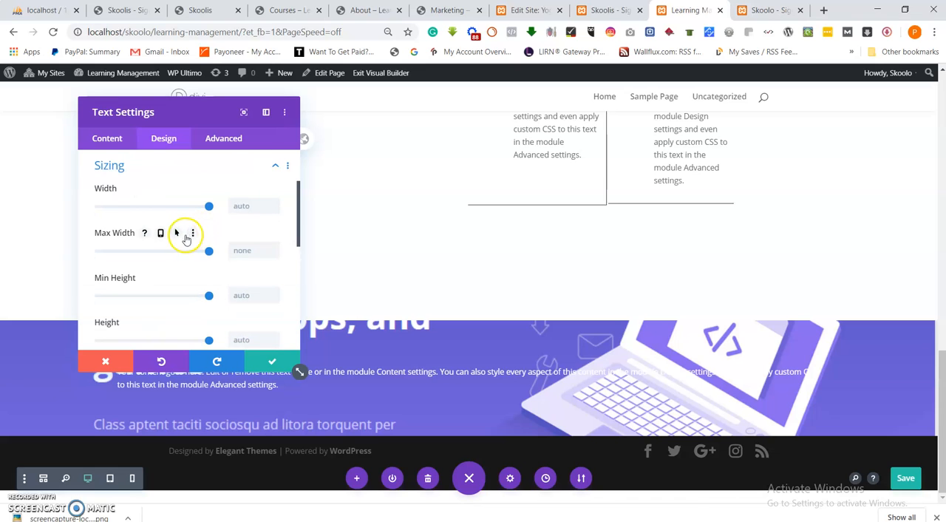
{"action": "left_click_drag", "start_coordinate": [203, 206], "coordinate": [112, 222]}
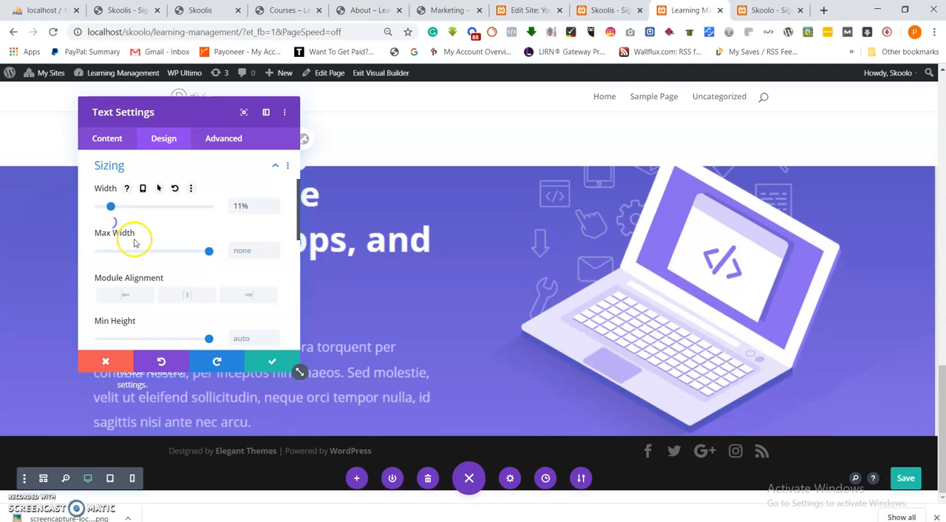
{"action": "left_click", "coordinate": [260, 361]}
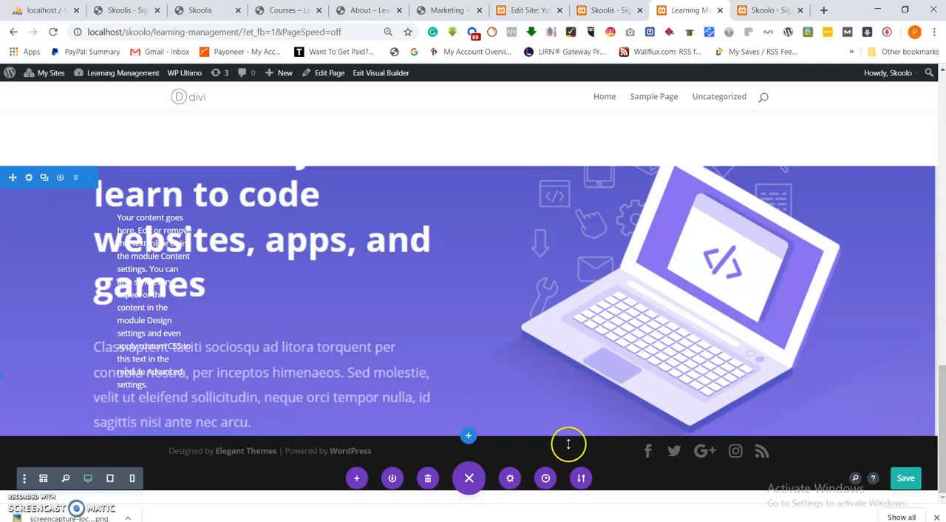
Insert a new regular section below the hero with a two-column row.
{"action": "left_click", "coordinate": [468, 436]}
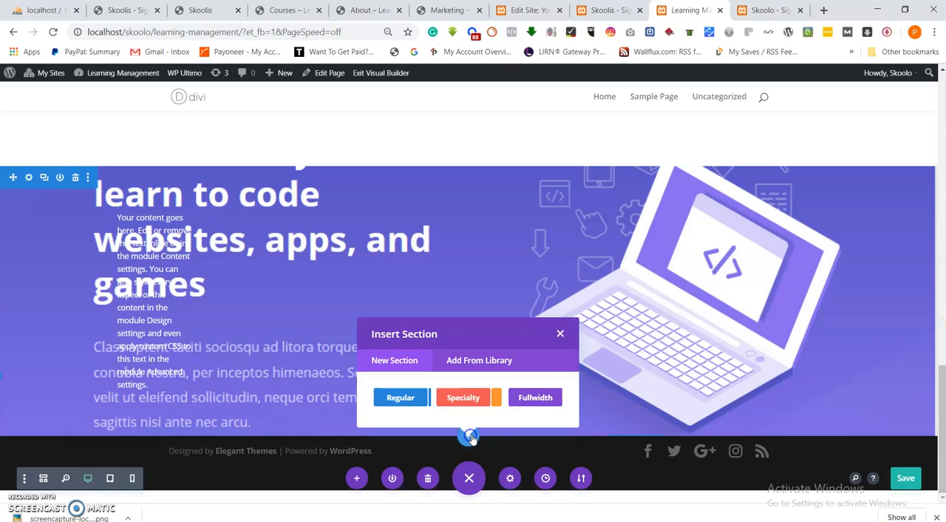
{"action": "left_click", "coordinate": [405, 398]}
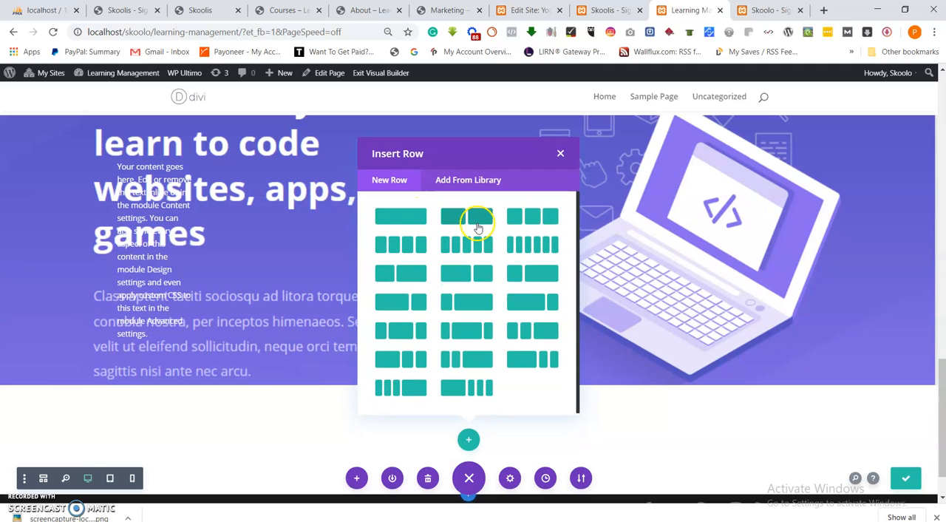
{"action": "left_click", "coordinate": [478, 228]}
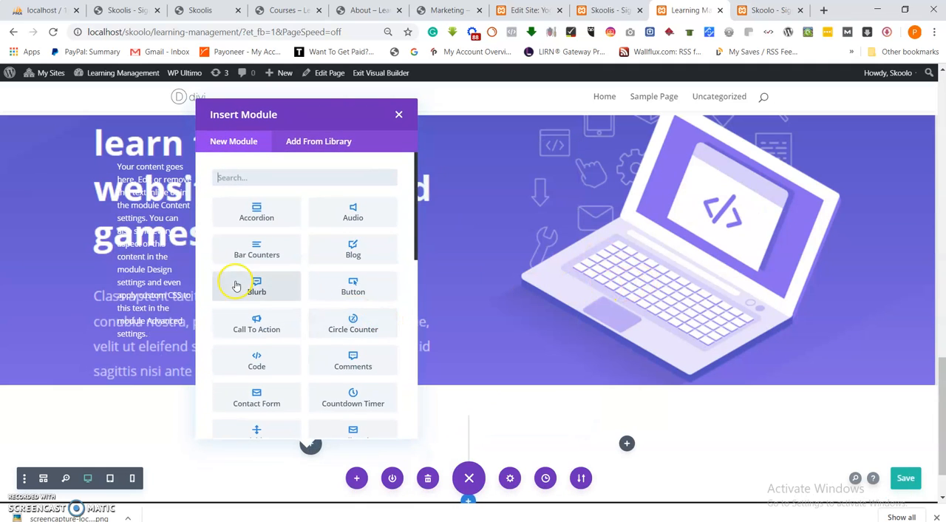
{"action": "scroll", "coordinate": [251, 280], "scroll_direction": "down", "scroll_amount": 2}
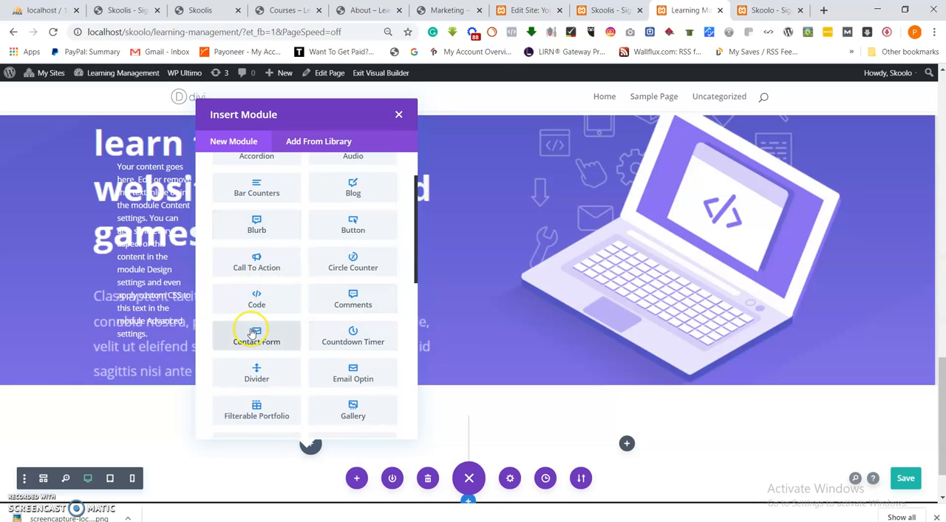
{"action": "scroll", "coordinate": [266, 341], "scroll_direction": "down", "scroll_amount": 4}
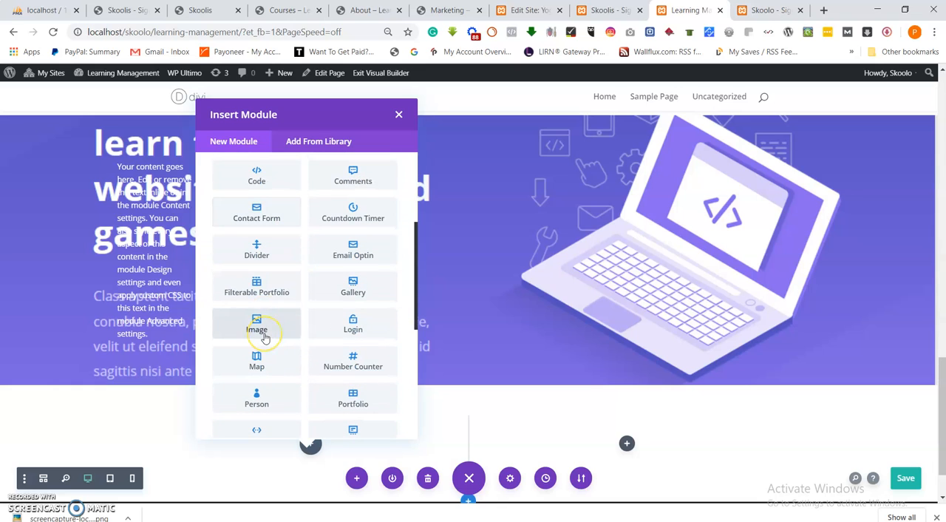
{"action": "scroll", "coordinate": [265, 338], "scroll_direction": "down", "scroll_amount": 4}
{"action": "scroll", "coordinate": [265, 337], "scroll_direction": "down", "scroll_amount": 1}
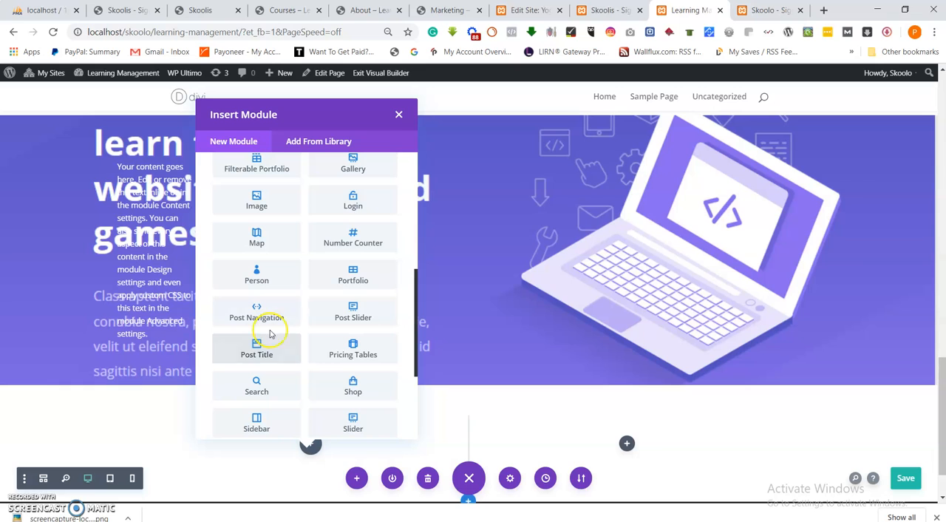
Examine the Skoolis template preview in the other browser tab for the courses section layout.
{"action": "left_click", "coordinate": [201, 10]}
{"action": "scroll", "coordinate": [303, 298], "scroll_direction": "down", "scroll_amount": 2}
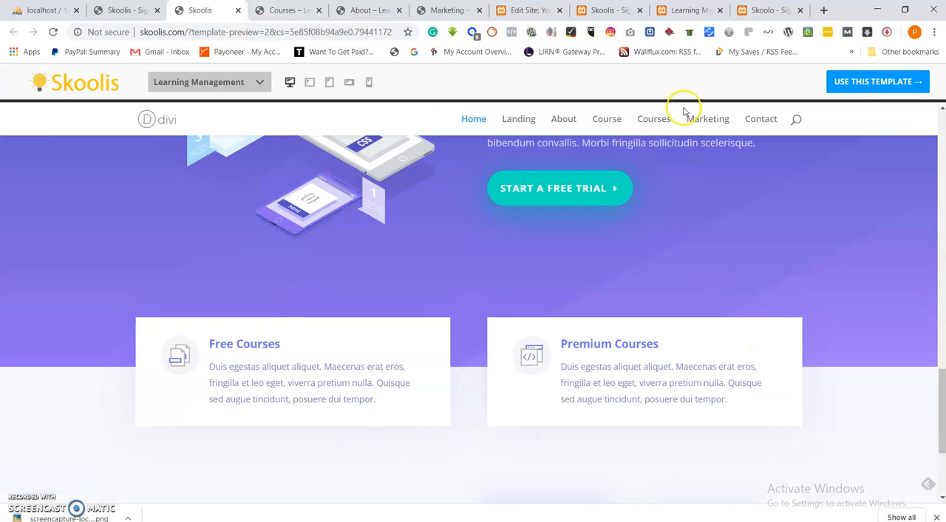
{"action": "left_click", "coordinate": [610, 10]}
{"action": "left_click", "coordinate": [526, 9]}
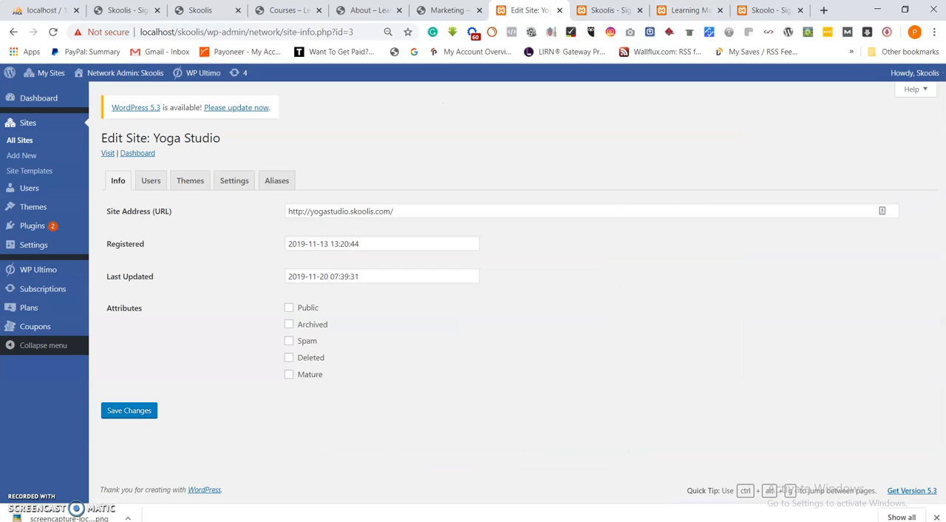
{"action": "left_click", "coordinate": [687, 10]}
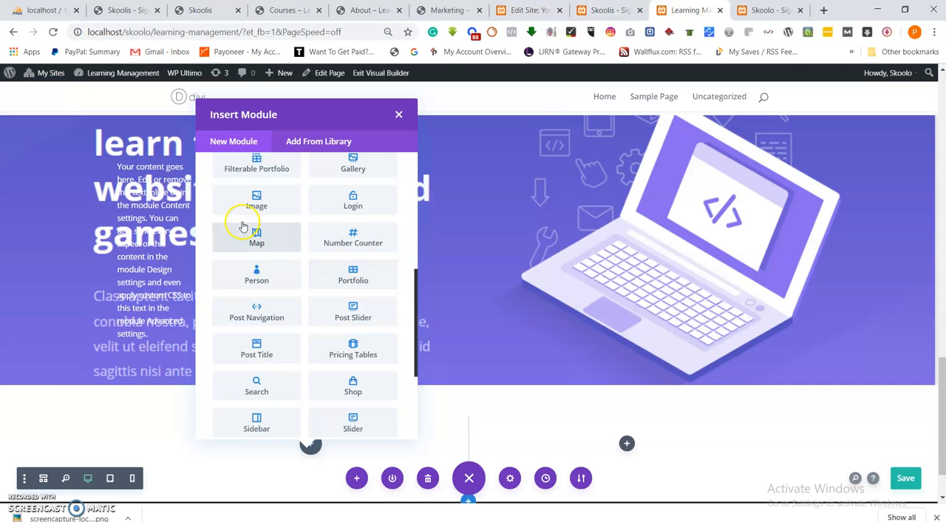
Add a Blurb module to the first column, enable Use Icon and choose the shopping bag icon.
{"action": "scroll", "coordinate": [243, 227], "scroll_direction": "up", "scroll_amount": 4}
{"action": "left_click", "coordinate": [267, 230]}
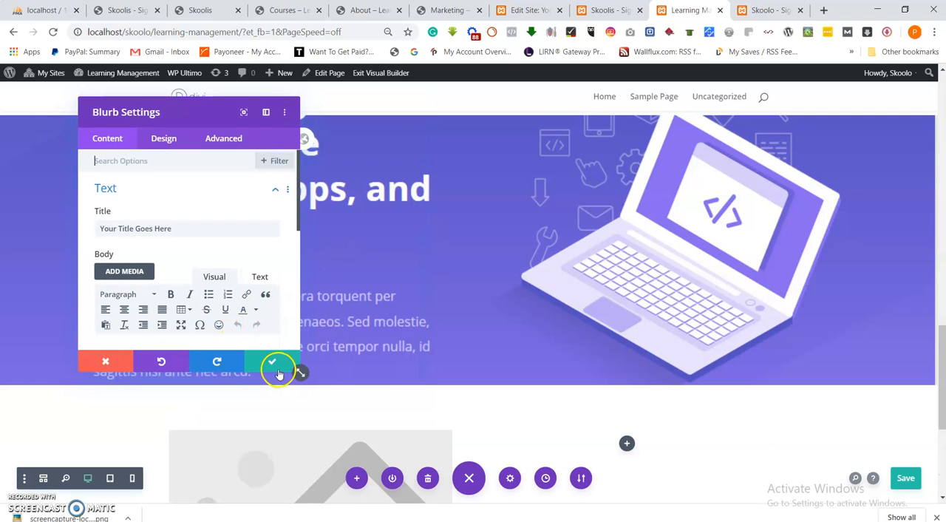
{"action": "scroll", "coordinate": [139, 207], "scroll_direction": "down", "scroll_amount": 5}
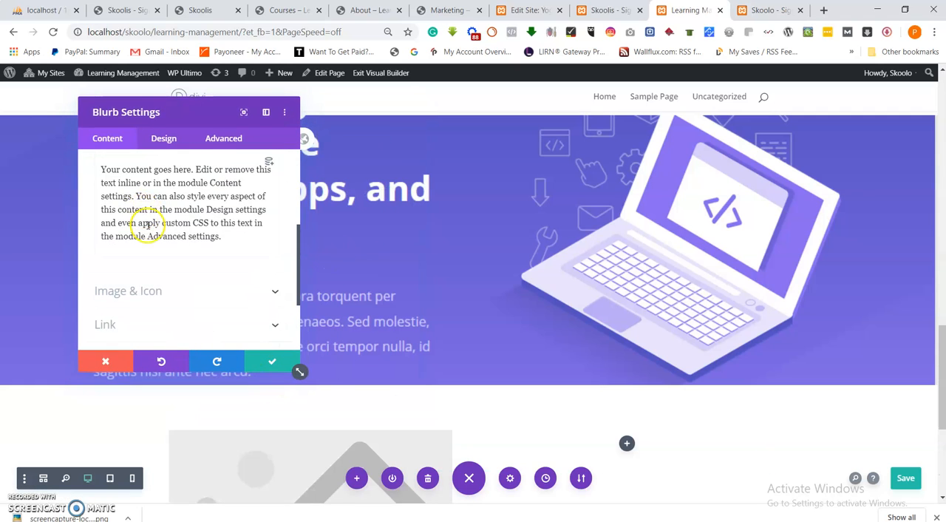
{"action": "left_click", "coordinate": [154, 240]}
{"action": "scroll", "coordinate": [181, 217], "scroll_direction": "up", "scroll_amount": 1}
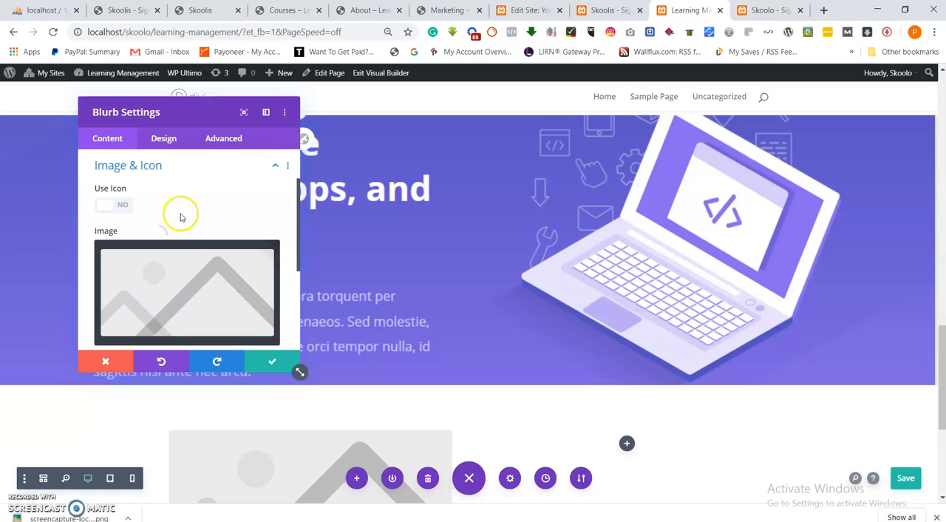
{"action": "left_click", "coordinate": [104, 209]}
{"action": "scroll", "coordinate": [148, 259], "scroll_direction": "down", "scroll_amount": 5}
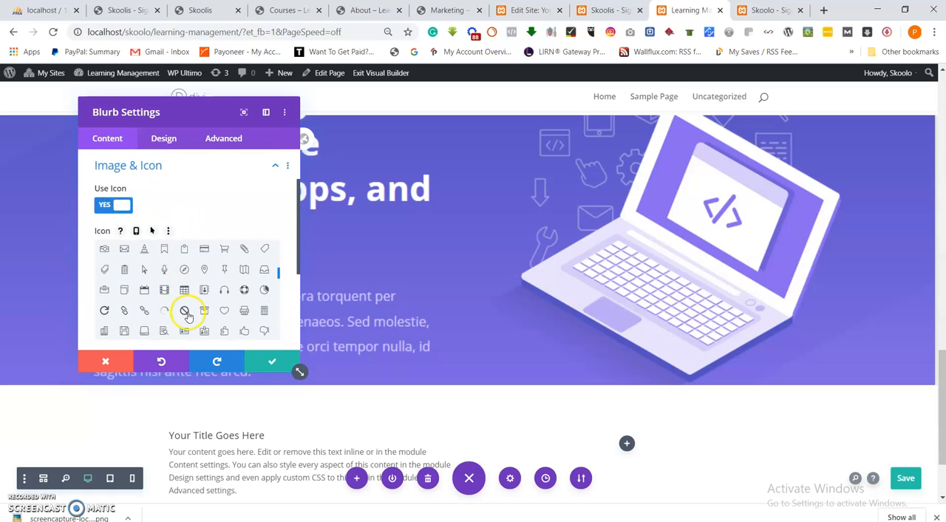
{"action": "left_click", "coordinate": [187, 251]}
Set the blurb's image/icon placement to Left in its design settings.
{"action": "left_click", "coordinate": [163, 136]}
{"action": "left_click", "coordinate": [144, 203]}
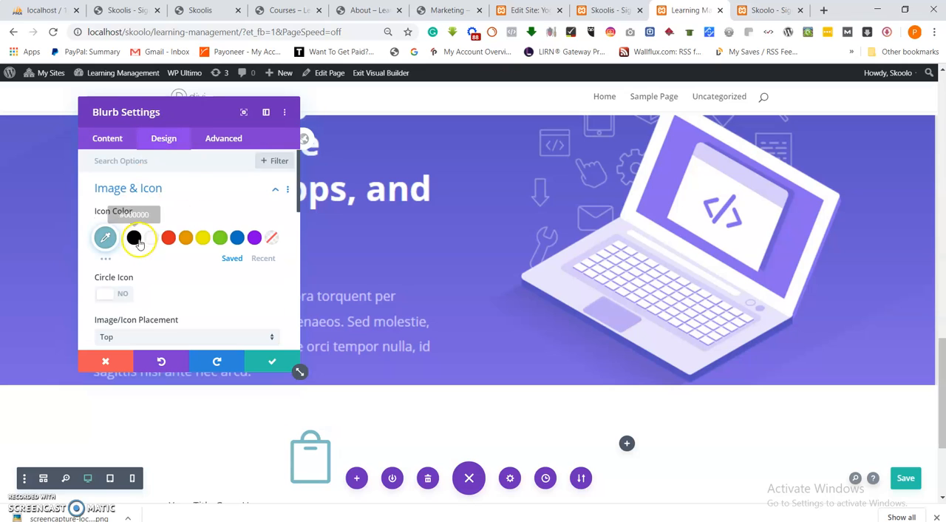
{"action": "scroll", "coordinate": [118, 295], "scroll_direction": "down", "scroll_amount": 2}
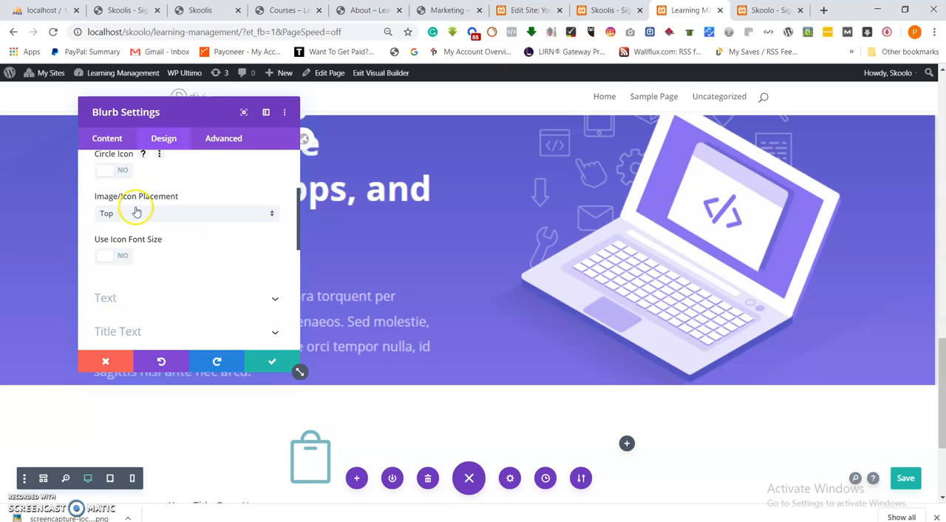
{"action": "left_click", "coordinate": [139, 214]}
{"action": "scroll", "coordinate": [897, 333], "scroll_direction": "down", "scroll_amount": 3}
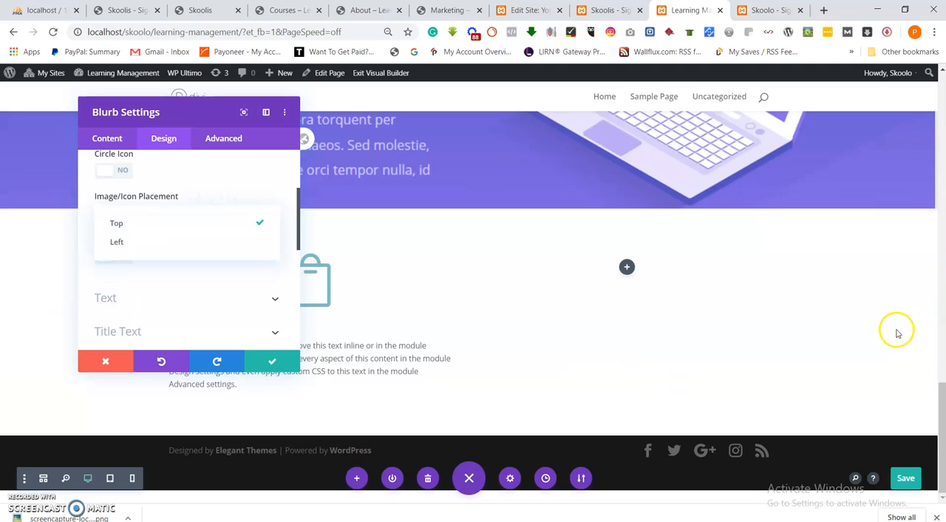
{"action": "left_click", "coordinate": [197, 118]}
{"action": "left_click_drag", "start_coordinate": [190, 108], "coordinate": [698, 123]}
{"action": "left_click", "coordinate": [633, 229]}
{"action": "left_click", "coordinate": [635, 258]}
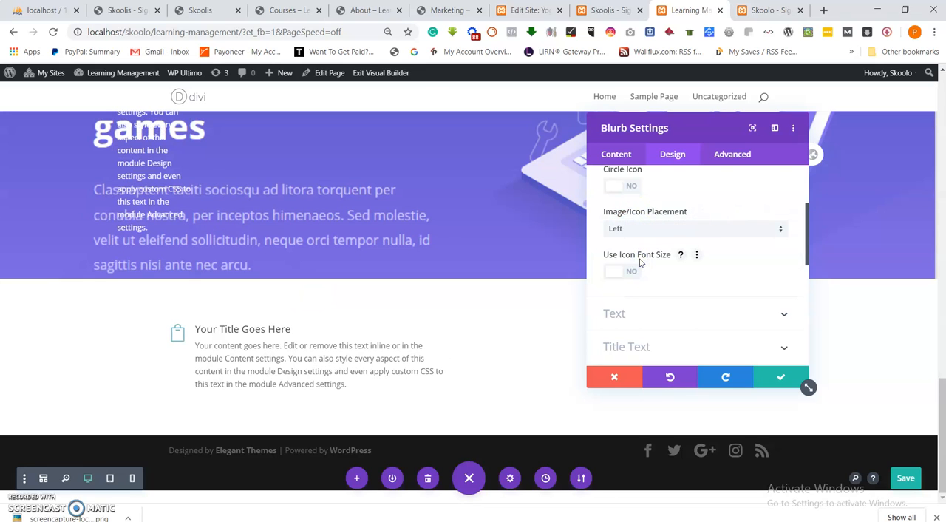
Enable Use Icon Font Size and set the blurb's icon font size to 97px.
{"action": "scroll", "coordinate": [642, 281], "scroll_direction": "down", "scroll_amount": 2}
{"action": "left_click", "coordinate": [612, 211]}
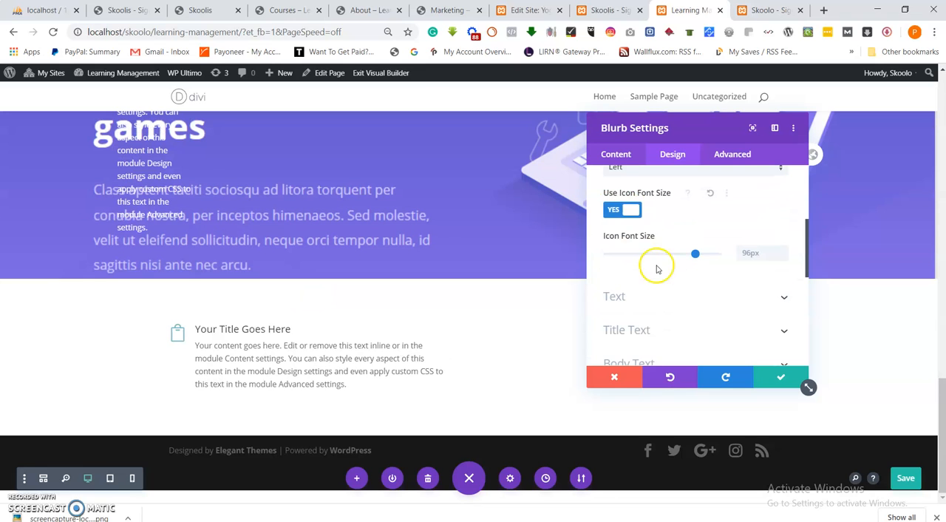
{"action": "mouse_move", "coordinate": [695, 258]}
{"action": "left_mouse_down"}
{"action": "mouse_move", "coordinate": [682, 254]}
{"action": "mouse_move", "coordinate": [697, 259]}
{"action": "left_mouse_up"}
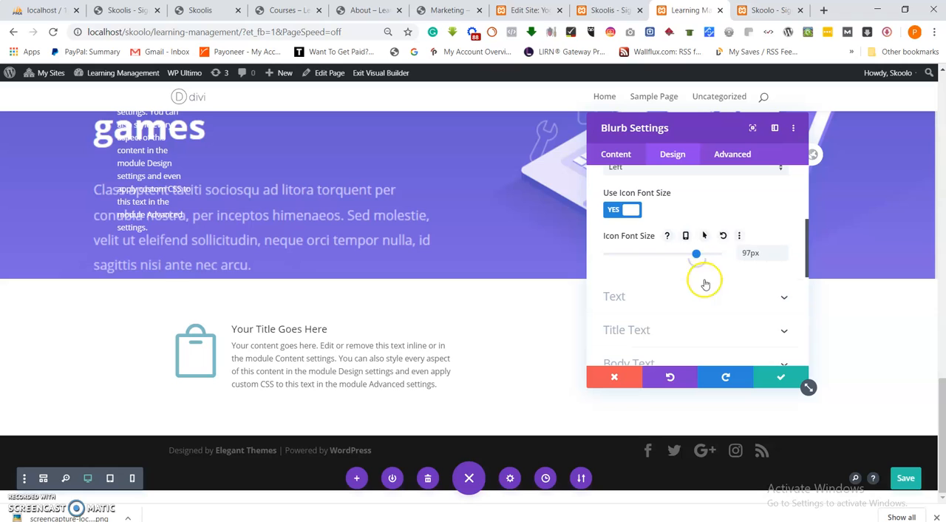
{"action": "scroll", "coordinate": [669, 289], "scroll_direction": "up", "scroll_amount": 3}
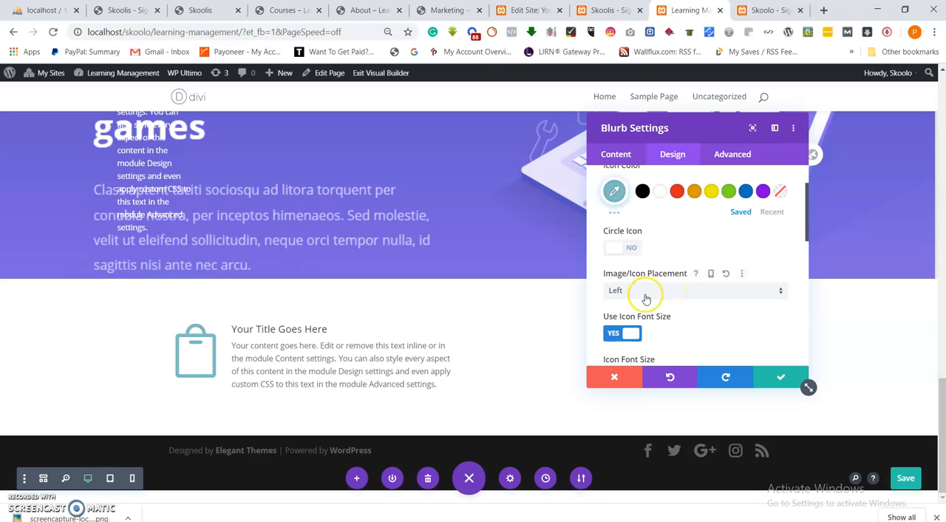
{"action": "left_click", "coordinate": [615, 248]}
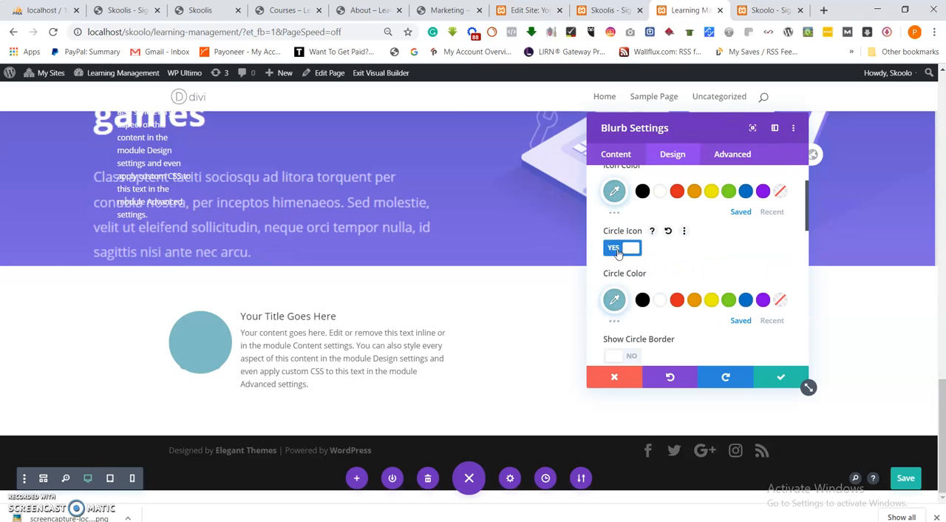
{"action": "left_click", "coordinate": [618, 251]}
Apply a soft box shadow preset to the first blurb in its design settings.
{"action": "scroll", "coordinate": [656, 288], "scroll_direction": "down", "scroll_amount": 1}
{"action": "scroll", "coordinate": [656, 290], "scroll_direction": "down", "scroll_amount": 5}
{"action": "left_click", "coordinate": [657, 251]}
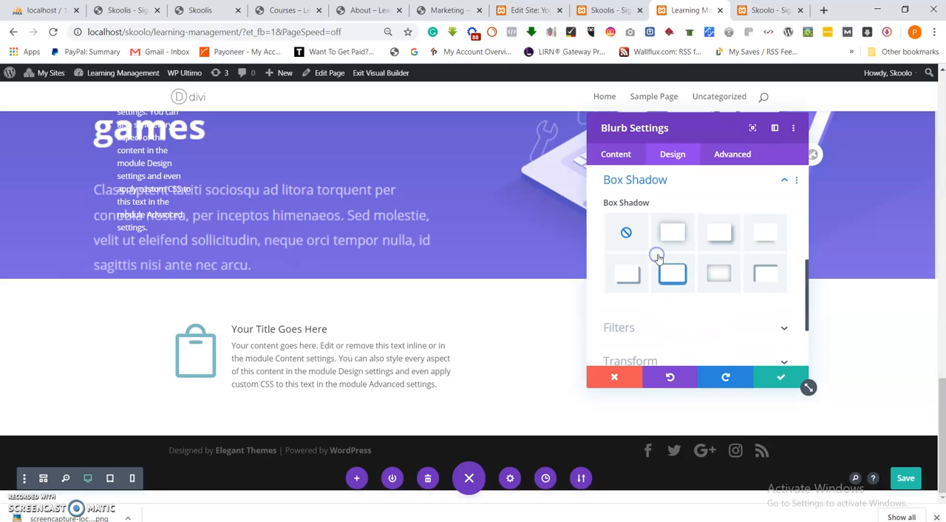
{"action": "left_click", "coordinate": [673, 236]}
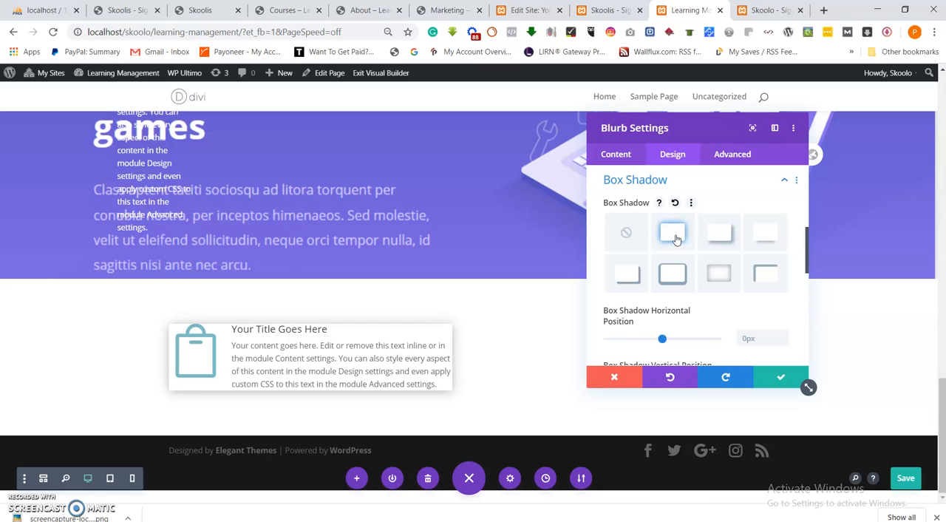
Set the first blurb's padding to 10px on top, bottom, left and right, then save the module.
{"action": "scroll", "coordinate": [655, 274], "scroll_direction": "up", "scroll_amount": 2}
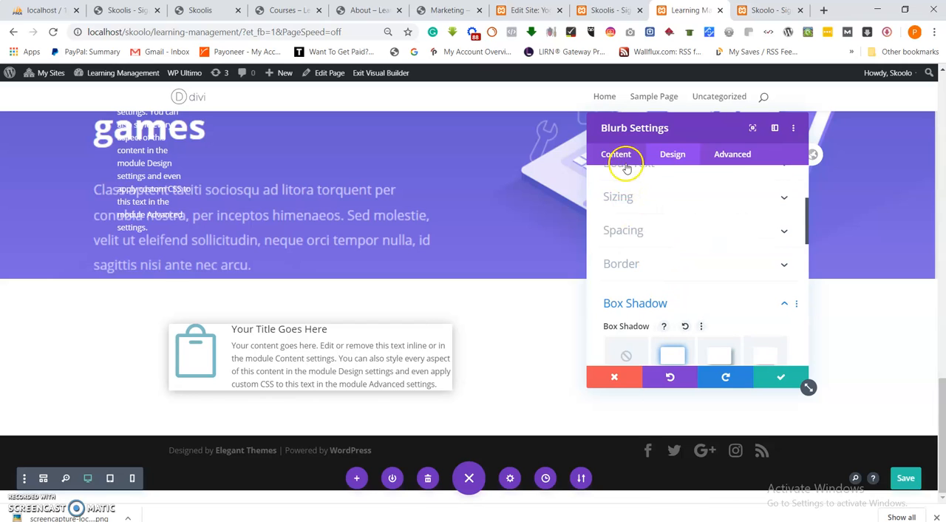
{"action": "left_click", "coordinate": [637, 231]}
{"action": "scroll", "coordinate": [636, 236], "scroll_direction": "down", "scroll_amount": 1}
{"action": "left_click", "coordinate": [623, 275]}
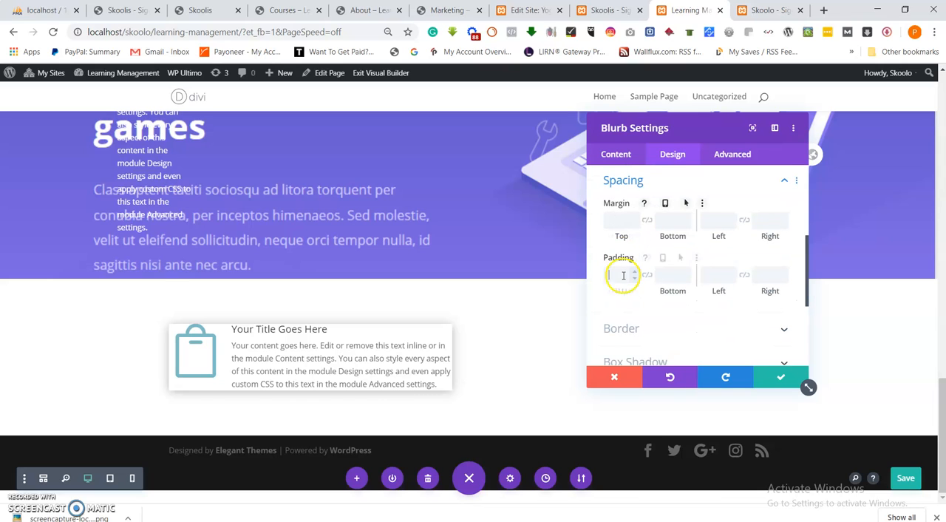
{"action": "type", "text": "10px"}
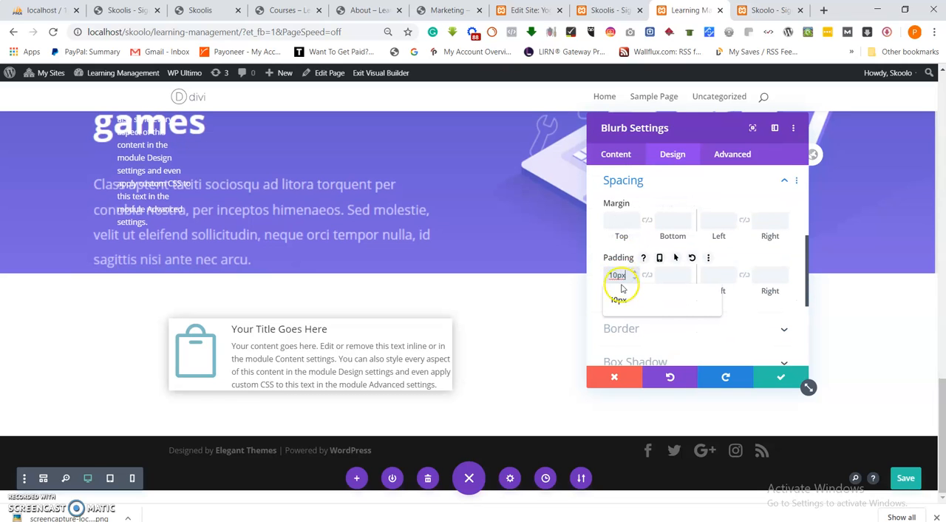
{"action": "left_click", "coordinate": [662, 273]}
{"action": "type", "text": "10"}
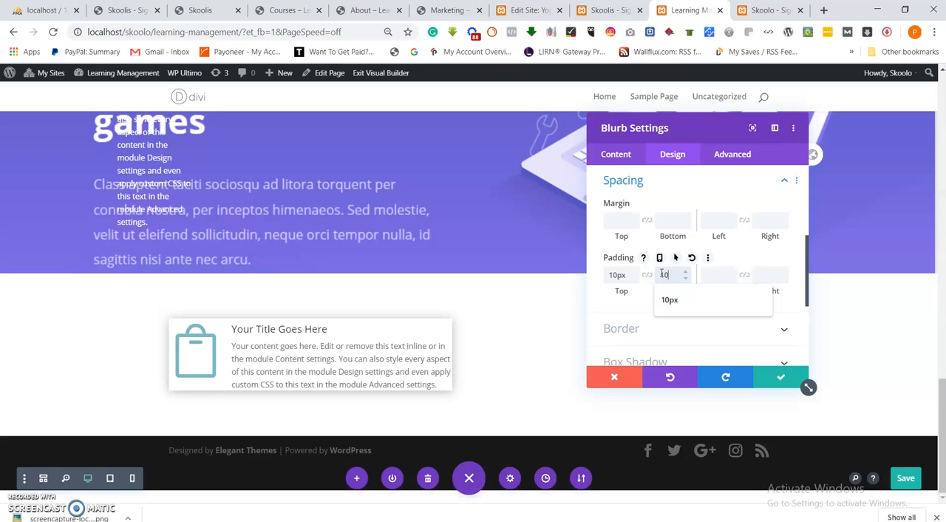
{"action": "type", "text": "px"}
{"action": "left_click", "coordinate": [711, 274]}
{"action": "type", "text": "10px"}
{"action": "left_click", "coordinate": [760, 275]}
{"action": "type", "text": "10px"}
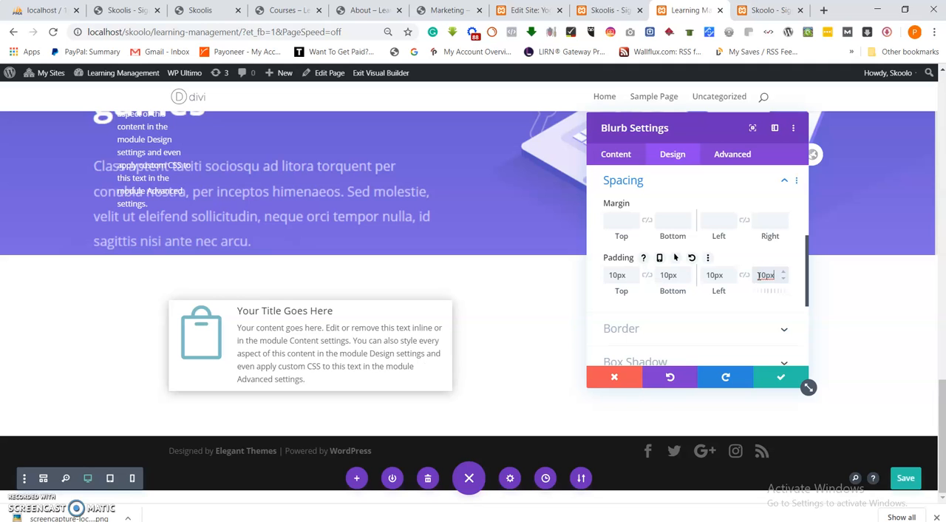
{"action": "left_click", "coordinate": [780, 377]}
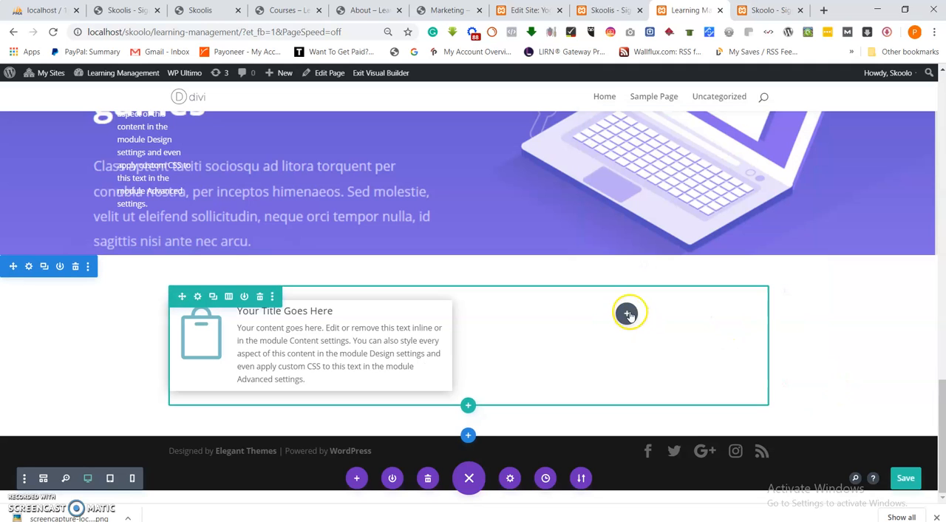
Add a Blurb module to the second column, enable Use Icon and choose the warning triangle icon.
{"action": "left_click", "coordinate": [627, 314]}
{"action": "scroll", "coordinate": [651, 273], "scroll_direction": "down", "scroll_amount": 1}
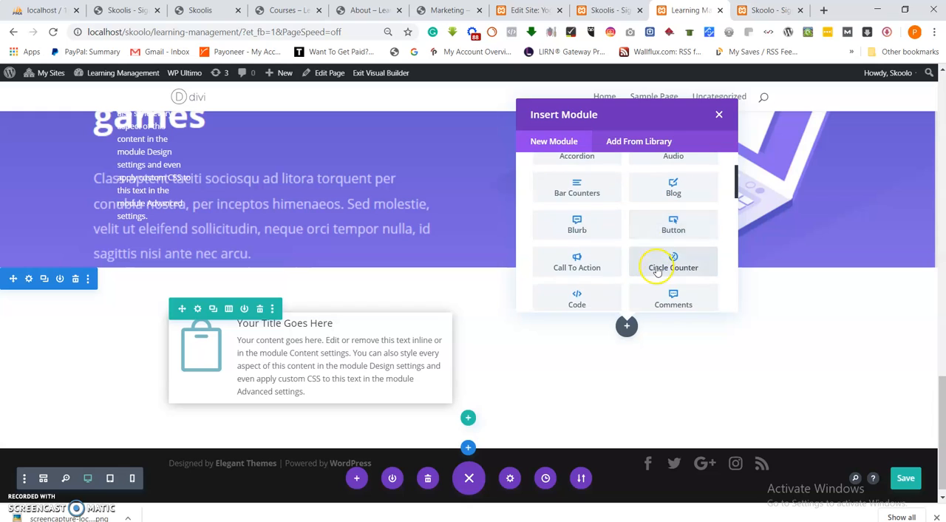
{"action": "left_click", "coordinate": [575, 226]}
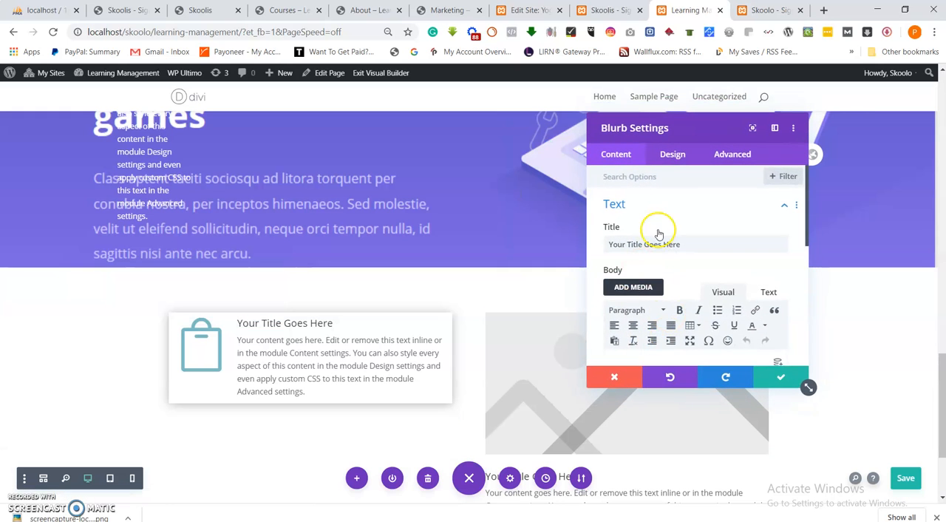
{"action": "scroll", "coordinate": [658, 234], "scroll_direction": "down", "scroll_amount": 5}
{"action": "left_click", "coordinate": [654, 204]}
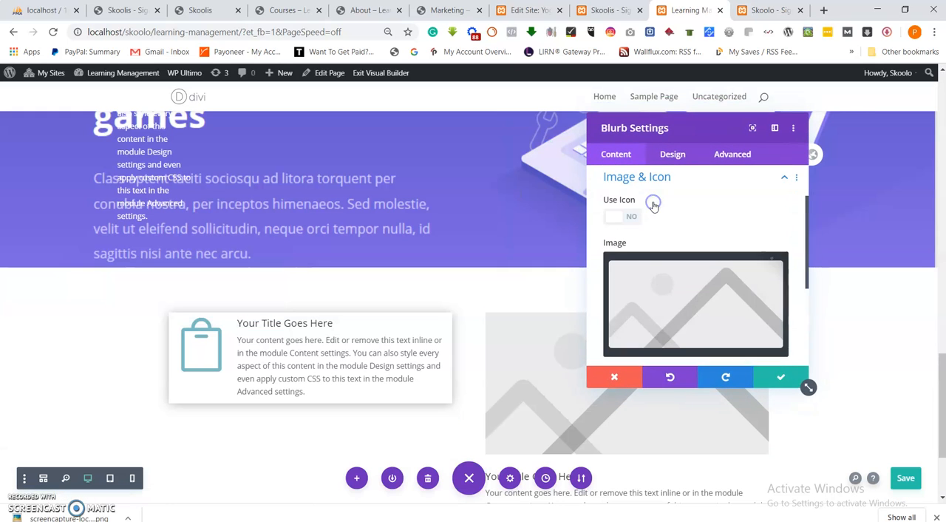
{"action": "left_click", "coordinate": [616, 218]}
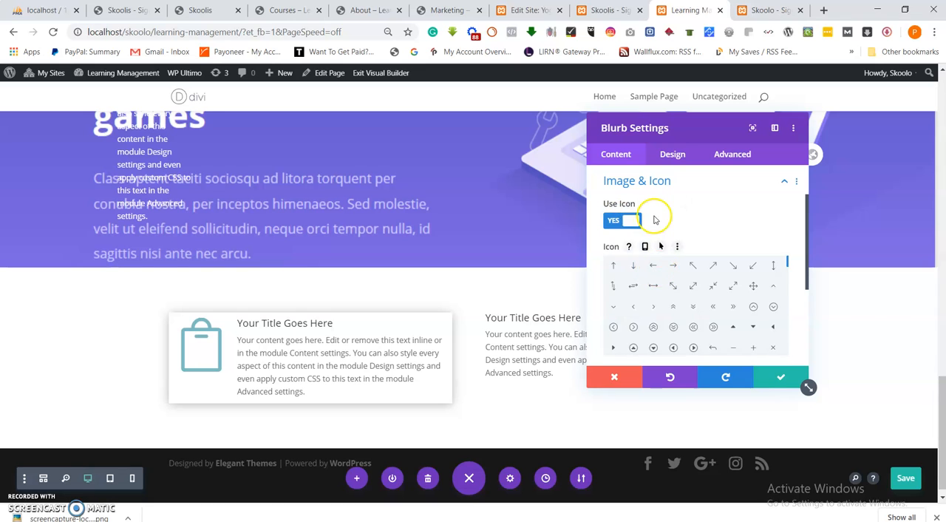
{"action": "scroll", "coordinate": [680, 296], "scroll_direction": "down", "scroll_amount": 3}
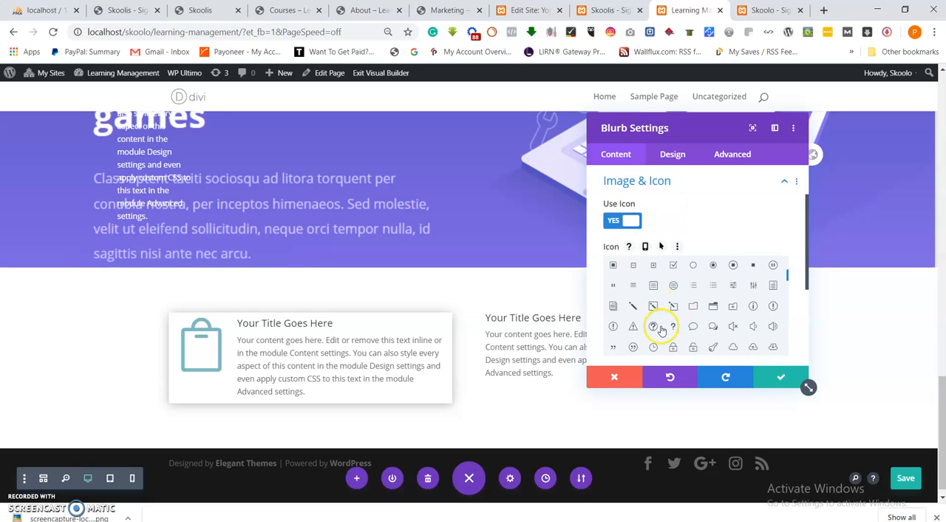
{"action": "left_click", "coordinate": [632, 326]}
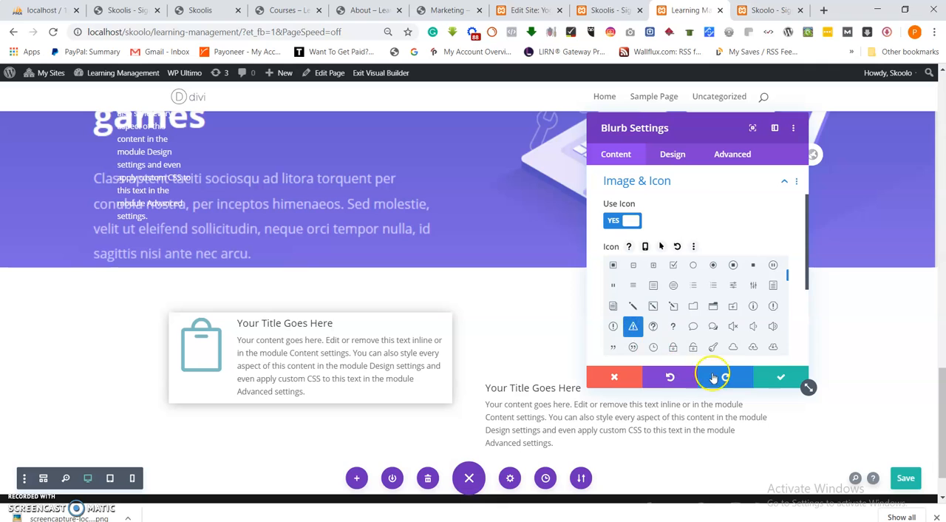
Set the second blurb's image/icon placement to Left in its design settings.
{"action": "left_click_drag", "start_coordinate": [695, 126], "coordinate": [219, 130]}
{"action": "left_click", "coordinate": [195, 158]}
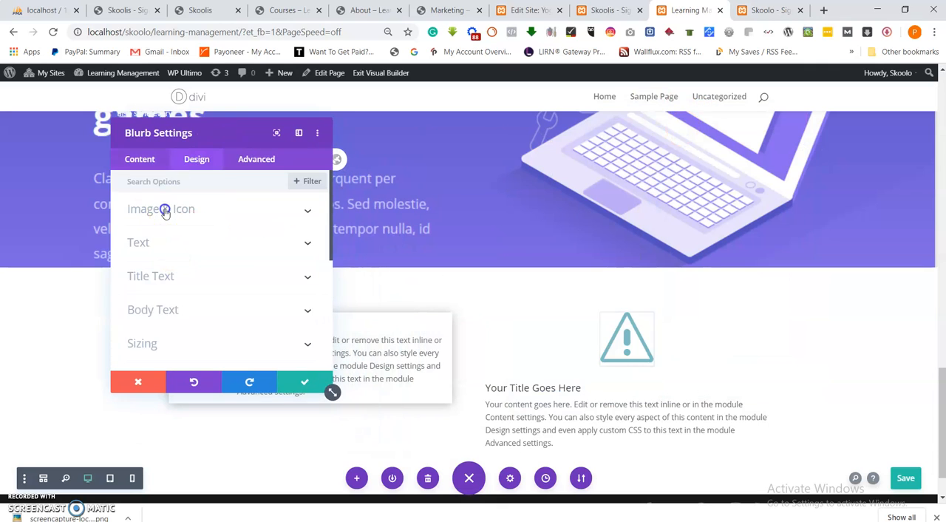
{"action": "left_click", "coordinate": [165, 211]}
{"action": "left_click", "coordinate": [137, 315]}
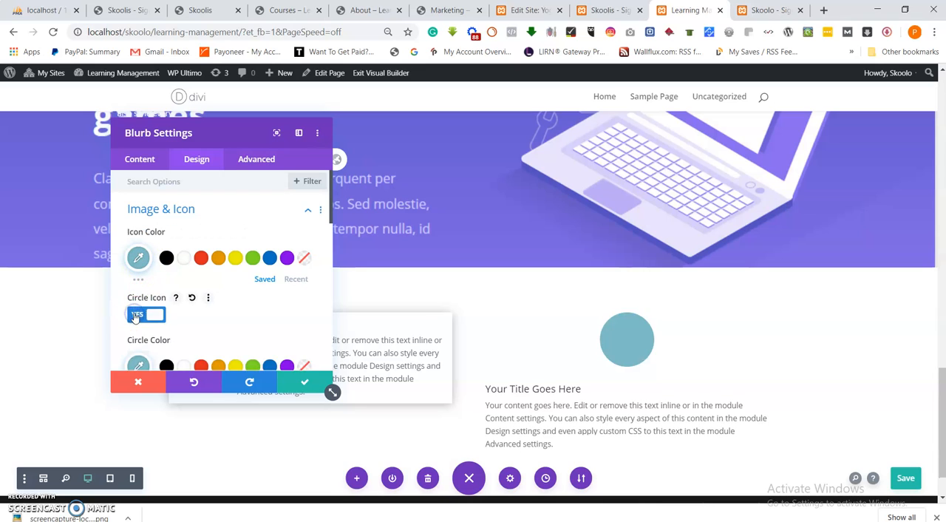
{"action": "left_click", "coordinate": [135, 316]}
{"action": "scroll", "coordinate": [140, 266], "scroll_direction": "down", "scroll_amount": 2}
{"action": "left_click", "coordinate": [145, 294]}
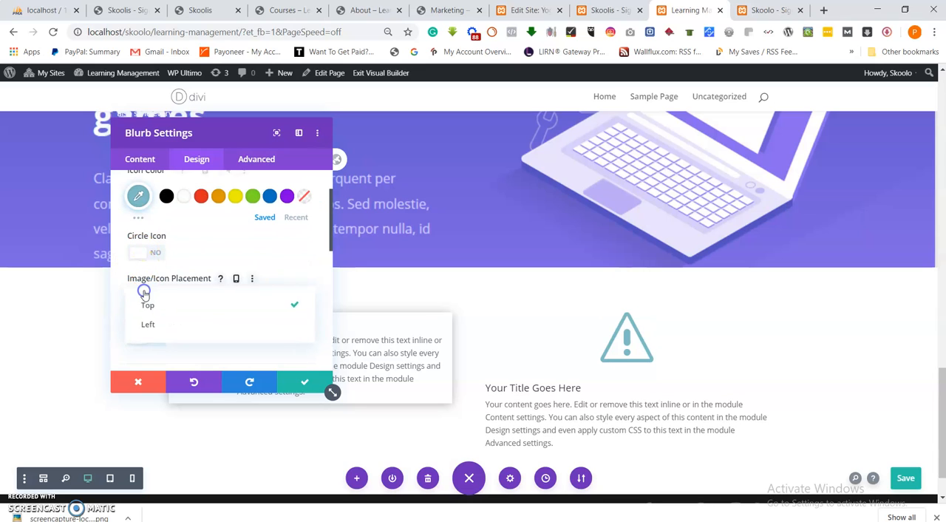
{"action": "left_click", "coordinate": [146, 324]}
Enable Use Icon Font Size and set the second blurb's icon font size to about 98px.
{"action": "scroll", "coordinate": [193, 314], "scroll_direction": "down", "scroll_amount": 1}
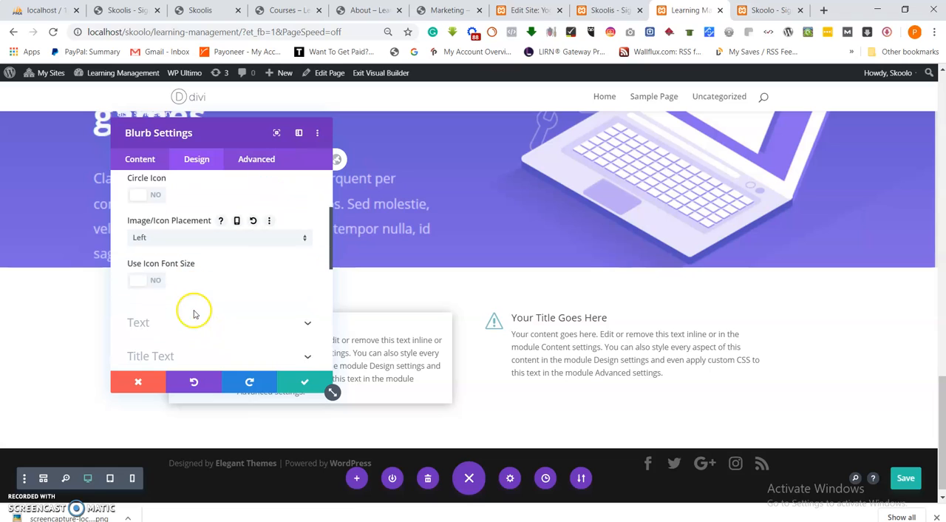
{"action": "left_click", "coordinate": [136, 278]}
{"action": "left_click_drag", "start_coordinate": [220, 321], "coordinate": [222, 326]}
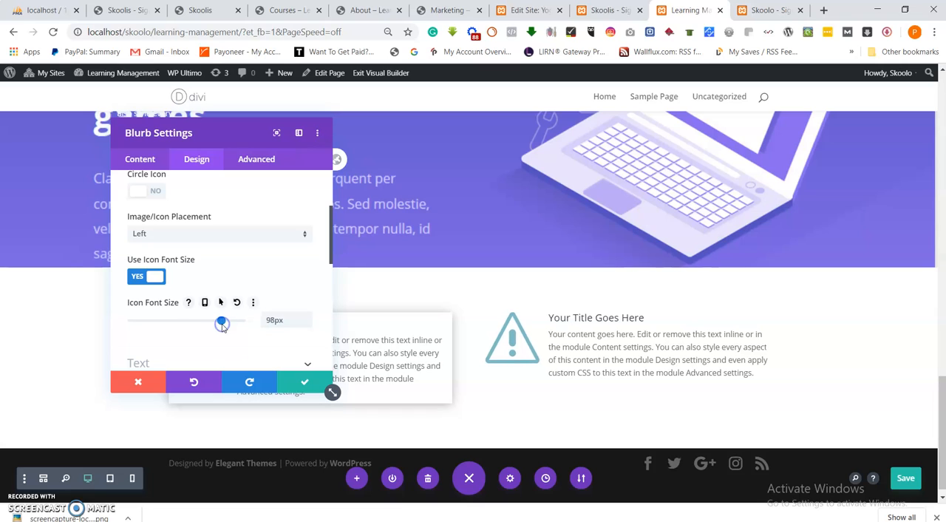
Set the second blurb's padding to 10px on top, bottom, left and right.
{"action": "scroll", "coordinate": [207, 255], "scroll_direction": "down", "scroll_amount": 3}
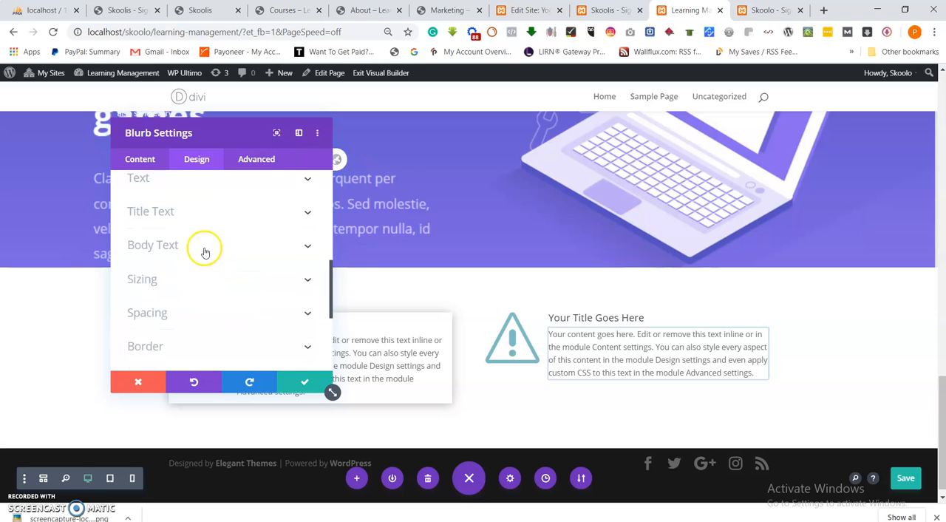
{"action": "left_click", "coordinate": [155, 298]}
{"action": "scroll", "coordinate": [155, 303], "scroll_direction": "down", "scroll_amount": 2}
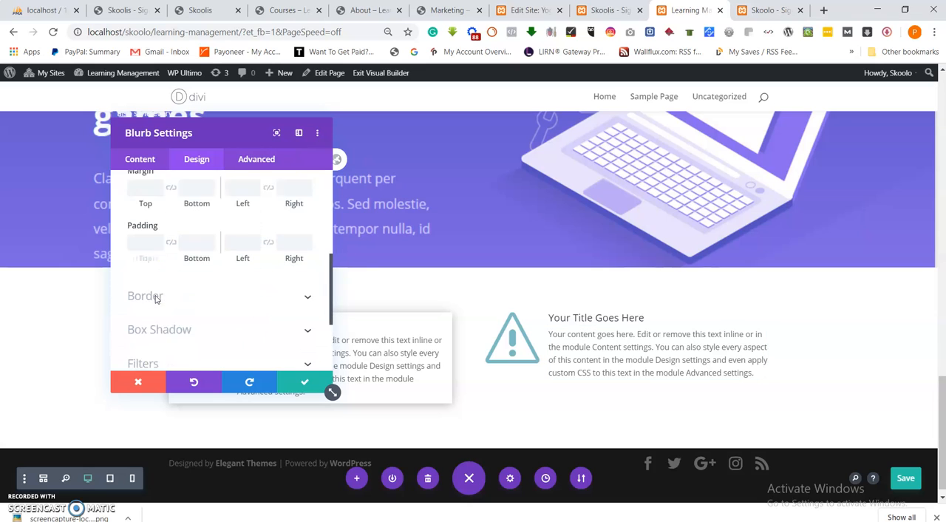
{"action": "scroll", "coordinate": [155, 318], "scroll_direction": "up", "scroll_amount": 3}
{"action": "scroll", "coordinate": [154, 275], "scroll_direction": "down", "scroll_amount": 2}
{"action": "left_click", "coordinate": [142, 217]}
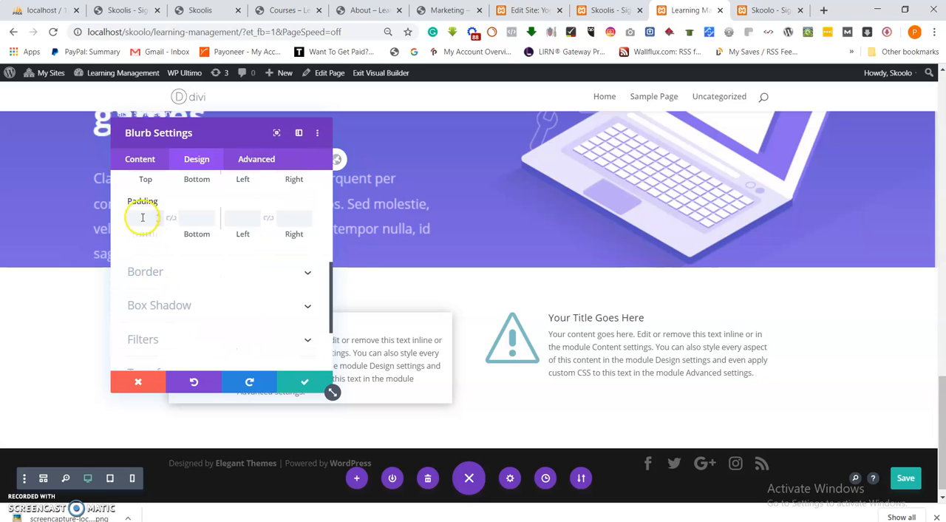
{"action": "type", "text": "10"}
{"action": "left_click", "coordinate": [141, 242]}
{"action": "left_click", "coordinate": [188, 216]}
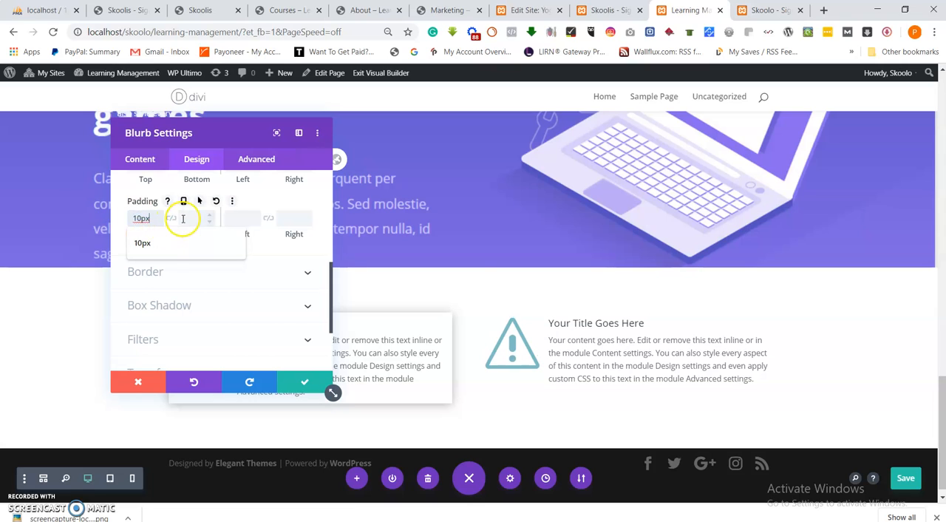
{"action": "left_click", "coordinate": [234, 216]}
{"action": "type", "text": "10"}
{"action": "left_click", "coordinate": [283, 216]}
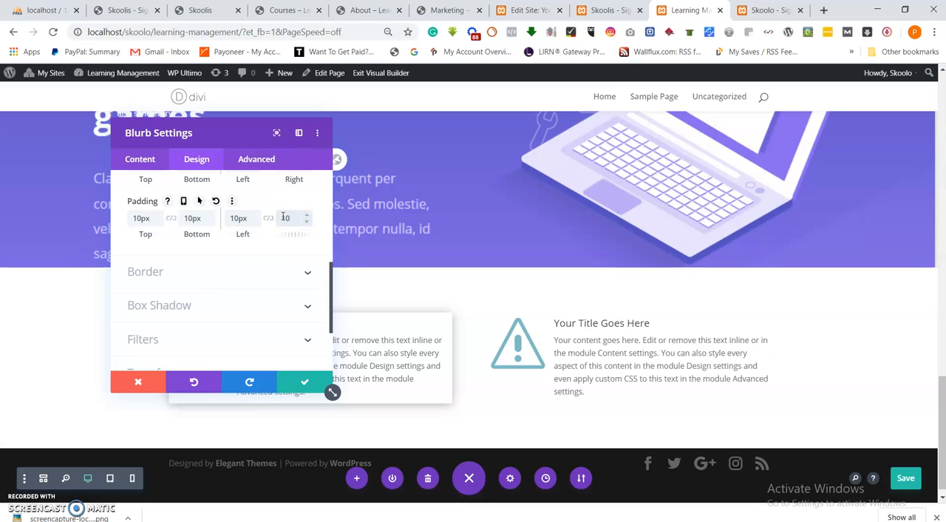
Apply the same soft box shadow preset to the second blurb.
{"action": "scroll", "coordinate": [254, 270], "scroll_direction": "down", "scroll_amount": 2}
{"action": "left_click", "coordinate": [162, 206]}
{"action": "scroll", "coordinate": [157, 250], "scroll_direction": "up", "scroll_amount": 1}
{"action": "left_click", "coordinate": [203, 242]}
{"action": "left_click", "coordinate": [305, 383]}
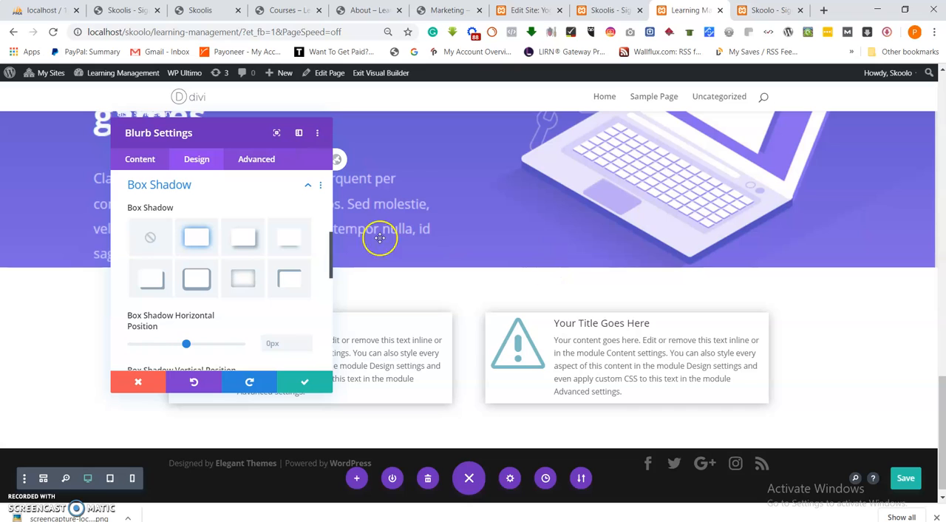
Set the second blurb's top margin to -150px.
{"action": "scroll", "coordinate": [240, 237], "scroll_direction": "up", "scroll_amount": 8}
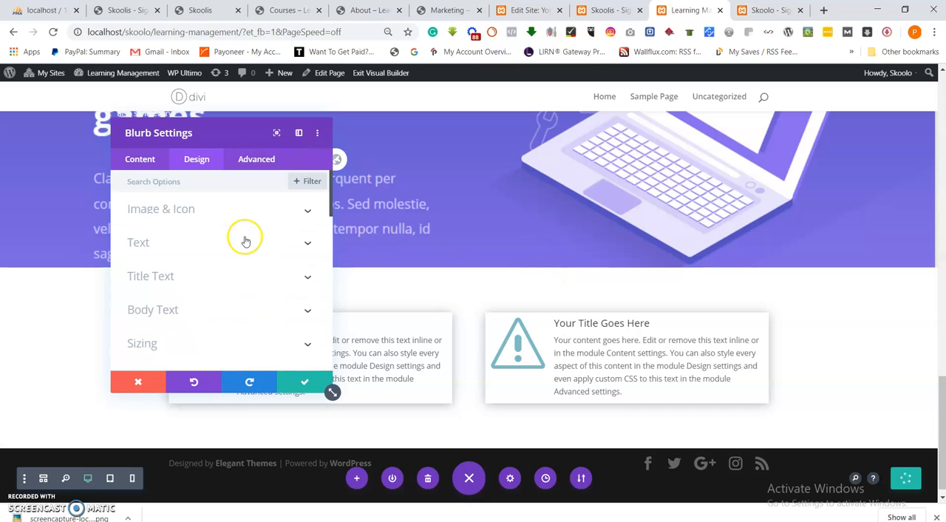
{"action": "scroll", "coordinate": [181, 299], "scroll_direction": "down", "scroll_amount": 1}
{"action": "left_click", "coordinate": [173, 282]}
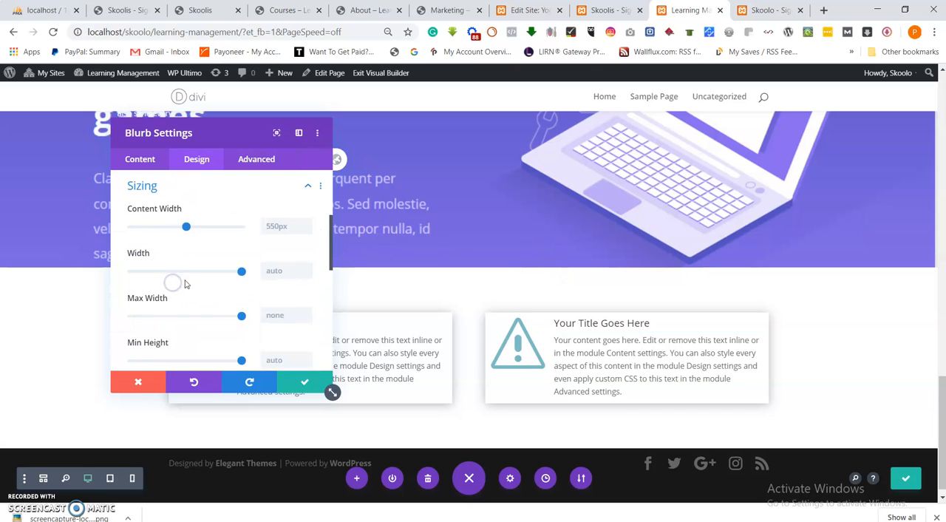
{"action": "scroll", "coordinate": [140, 273], "scroll_direction": "up", "scroll_amount": 4}
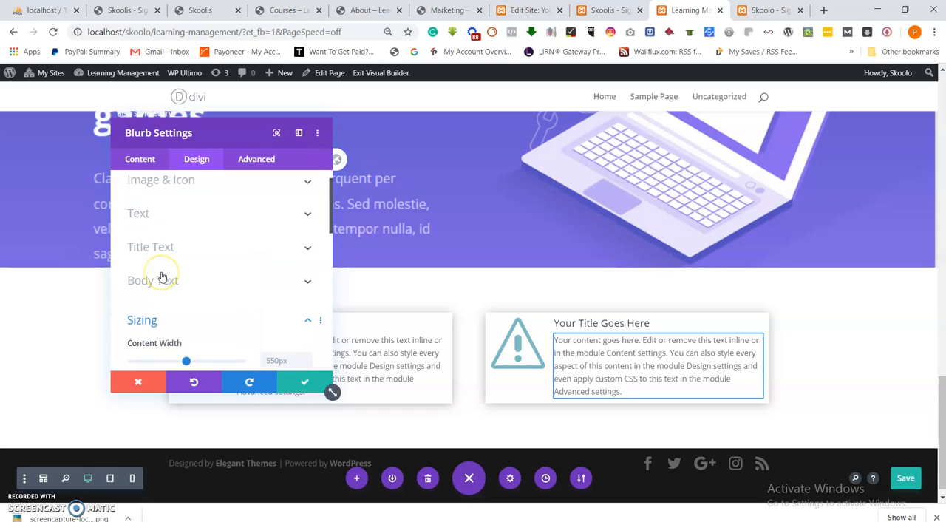
{"action": "scroll", "coordinate": [161, 277], "scroll_direction": "down", "scroll_amount": 6}
{"action": "left_click", "coordinate": [160, 348]}
{"action": "left_click", "coordinate": [141, 224]}
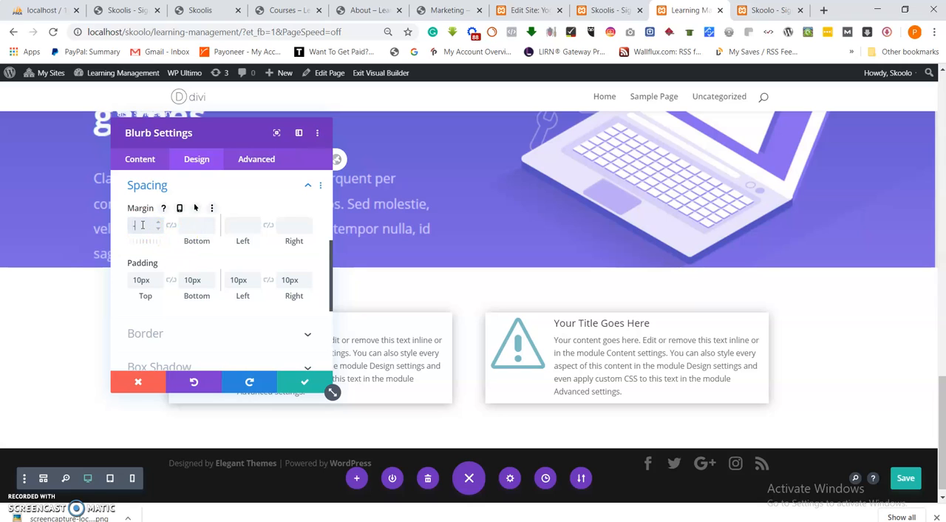
{"action": "left_click", "coordinate": [143, 226]}
{"action": "left_click", "coordinate": [141, 282]}
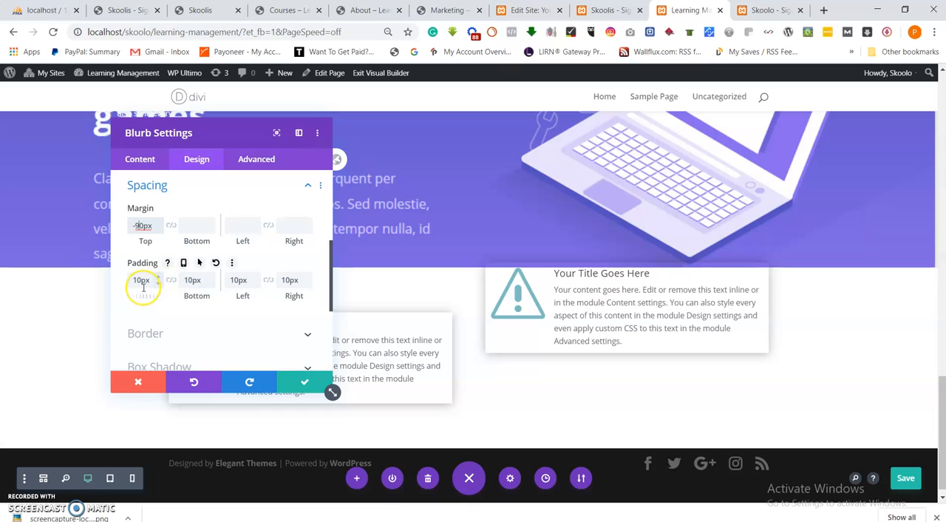
{"action": "key", "text": "BackSpace"}
{"action": "type", "text": "15"}
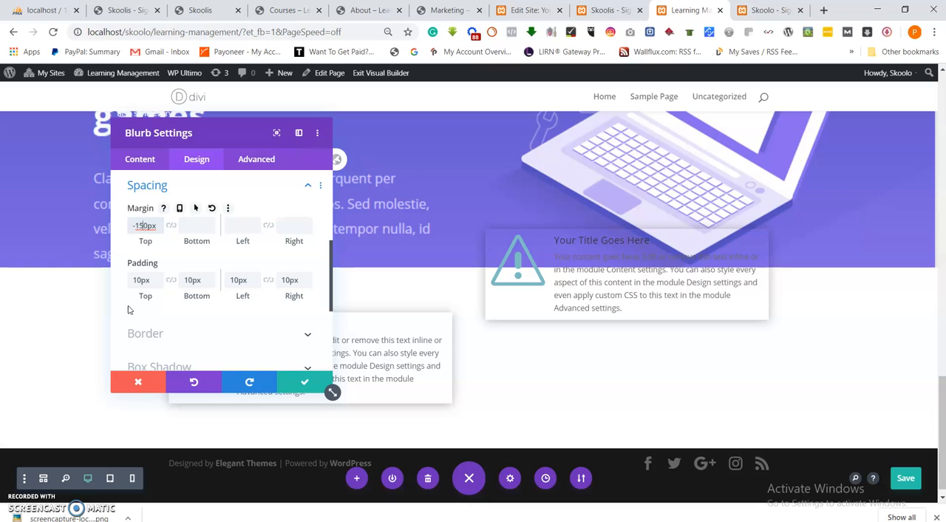
Give the second blurb a white background color and save its settings.
{"action": "left_click", "coordinate": [149, 163]}
{"action": "left_click", "coordinate": [175, 312]}
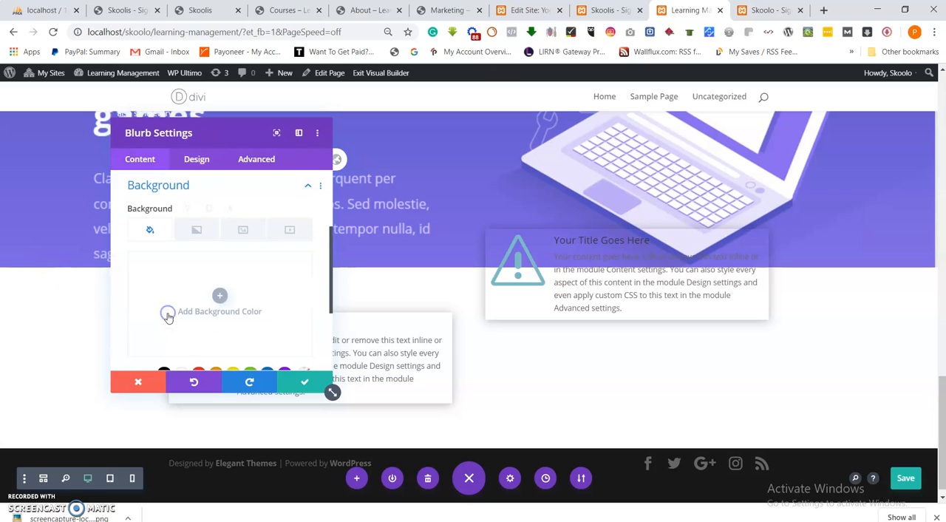
{"action": "left_click", "coordinate": [219, 296]}
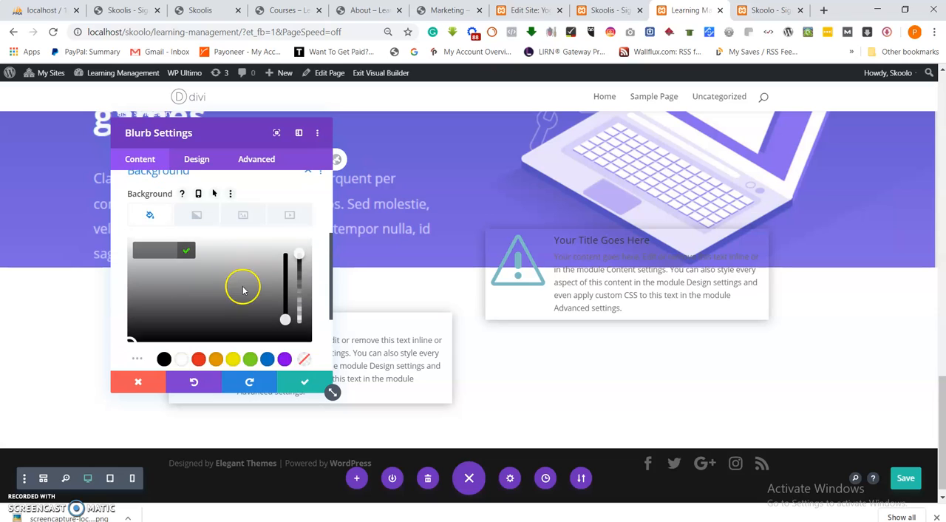
{"action": "scroll", "coordinate": [222, 295], "scroll_direction": "down", "scroll_amount": 2}
{"action": "left_click", "coordinate": [185, 251]}
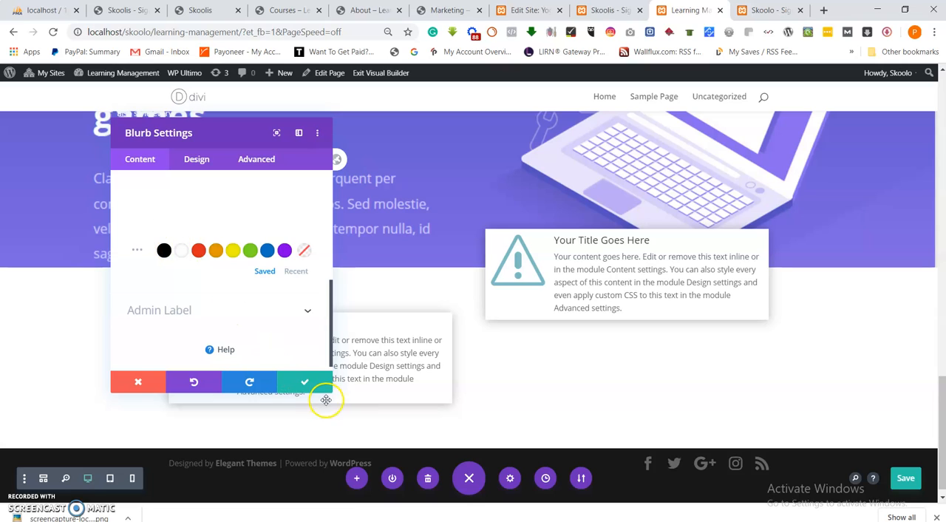
{"action": "left_click", "coordinate": [309, 382]}
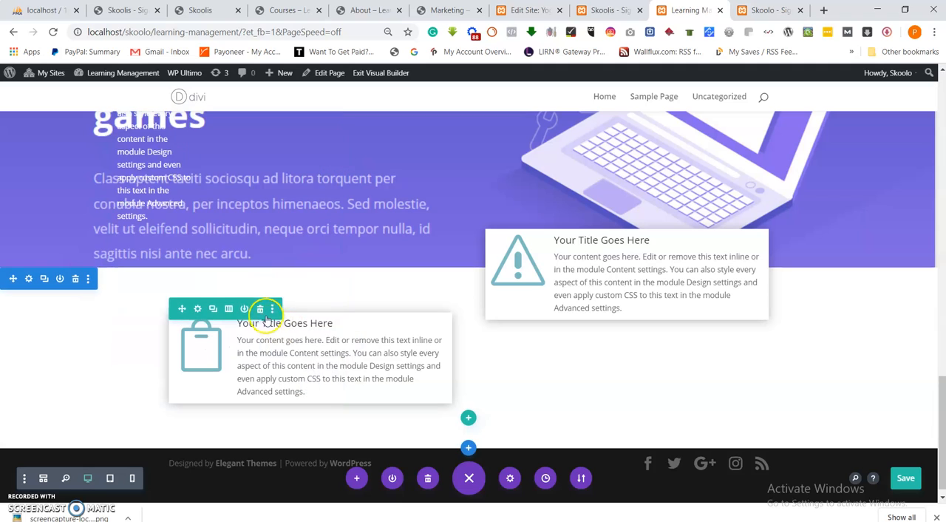
Open the first blurb's settings and give it the same negative top margin as the second blurb.
{"action": "left_click", "coordinate": [198, 308]}
{"action": "left_click", "coordinate": [305, 381]}
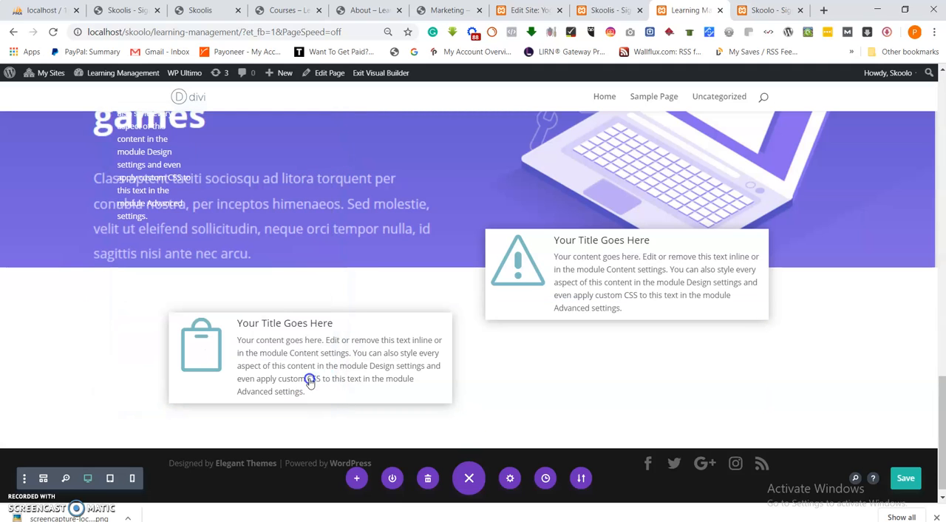
{"action": "left_click", "coordinate": [289, 342]}
{"action": "left_click", "coordinate": [201, 159]}
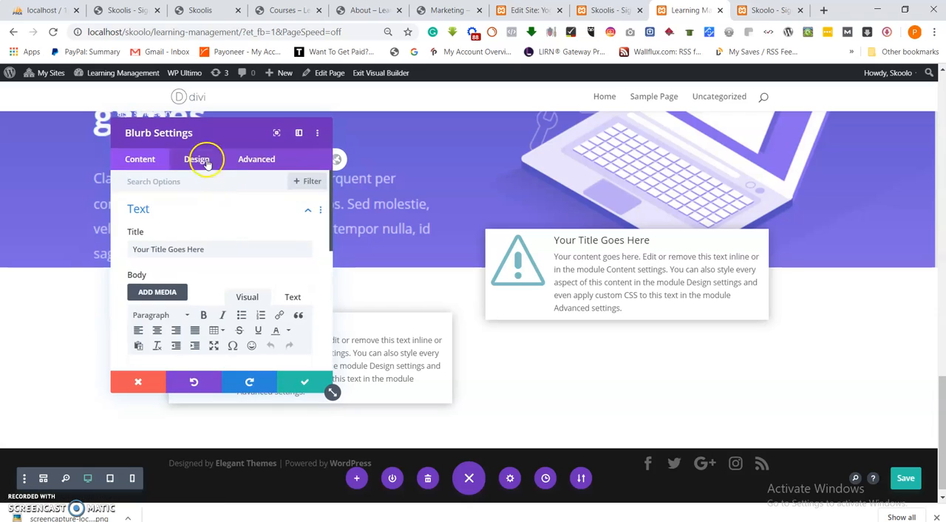
{"action": "scroll", "coordinate": [176, 305], "scroll_direction": "down", "scroll_amount": 3}
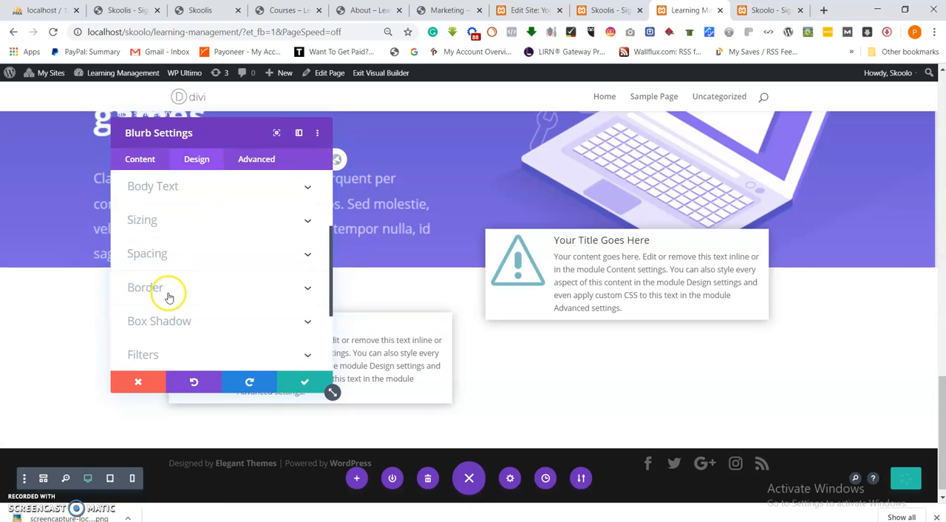
{"action": "left_click", "coordinate": [169, 251]}
{"action": "left_click", "coordinate": [136, 224]}
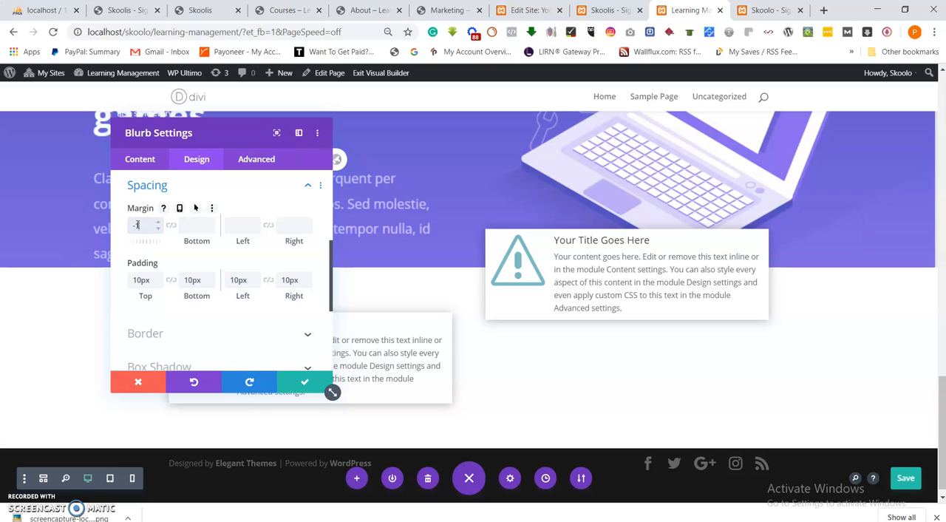
{"action": "left_click", "coordinate": [220, 296]}
Give the first blurb a white background color and save its settings.
{"action": "left_click", "coordinate": [139, 158]}
{"action": "left_click", "coordinate": [213, 144]}
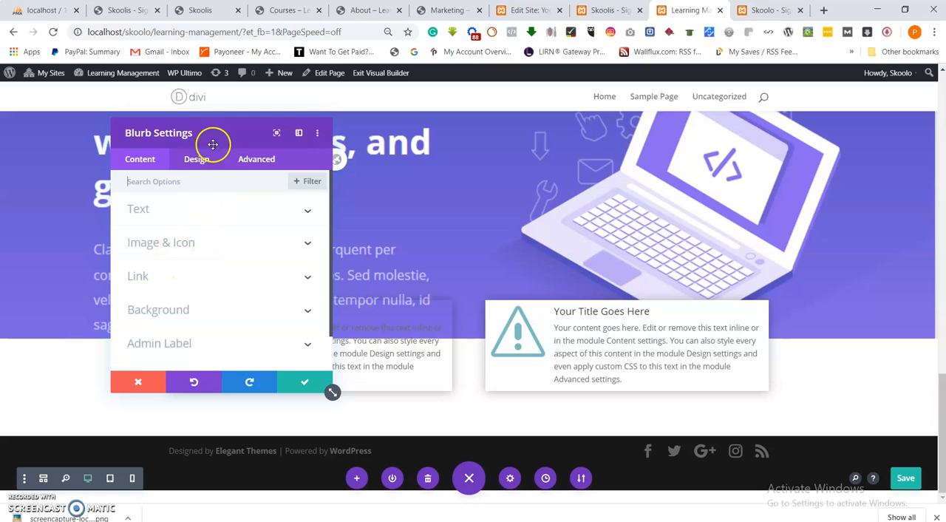
{"action": "scroll", "coordinate": [158, 310], "scroll_direction": "down", "scroll_amount": 1}
{"action": "left_click", "coordinate": [174, 273]}
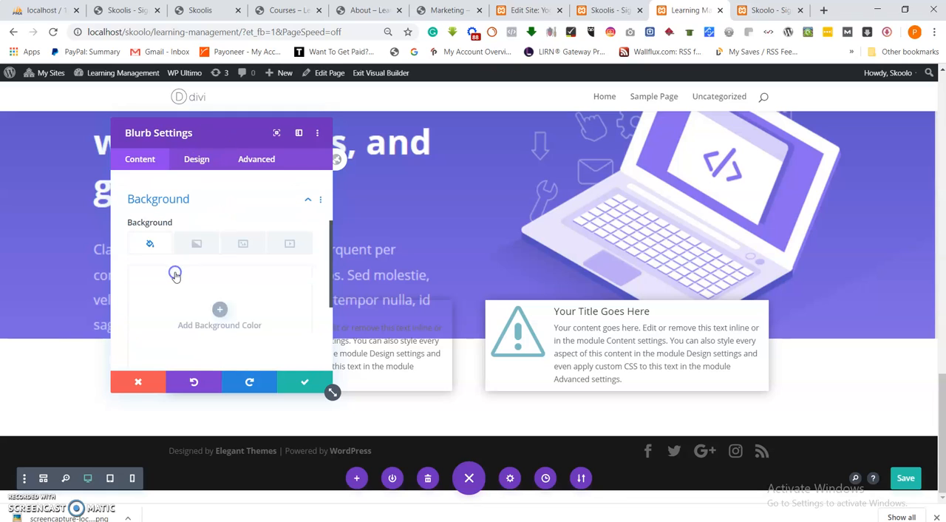
{"action": "left_click_drag", "start_coordinate": [211, 123], "coordinate": [675, 148]}
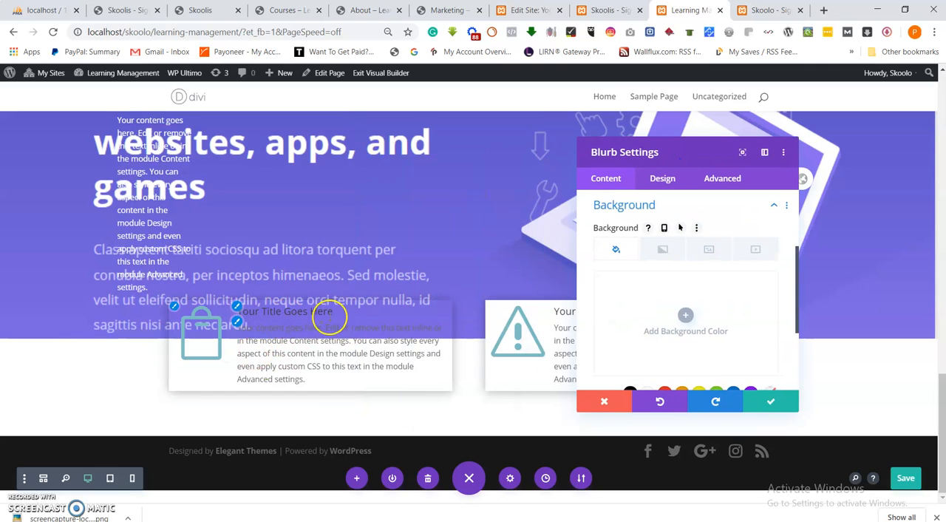
{"action": "scroll", "coordinate": [625, 316], "scroll_direction": "down", "scroll_amount": 1}
{"action": "left_click", "coordinate": [648, 334]}
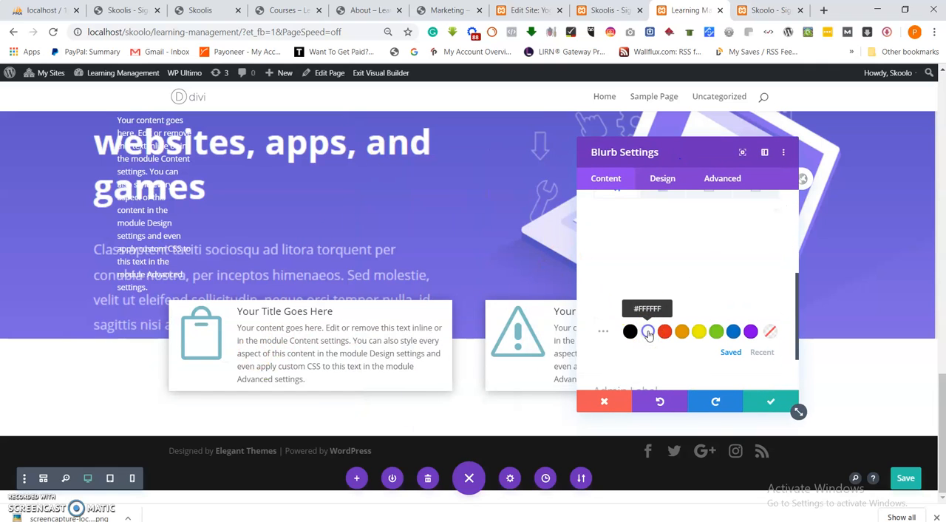
{"action": "left_click", "coordinate": [773, 401]}
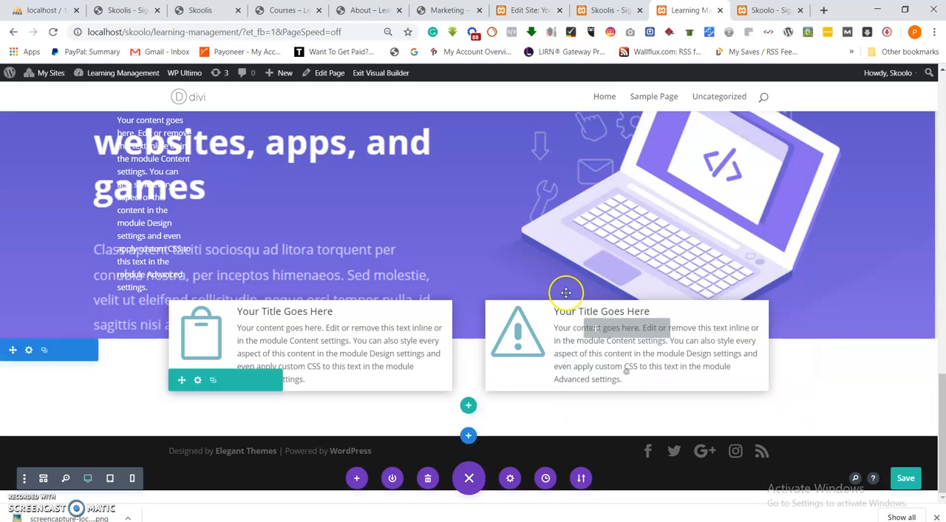
Save the page and scroll through the whole layout to review the hero and courses sections.
{"action": "left_click", "coordinate": [905, 479]}
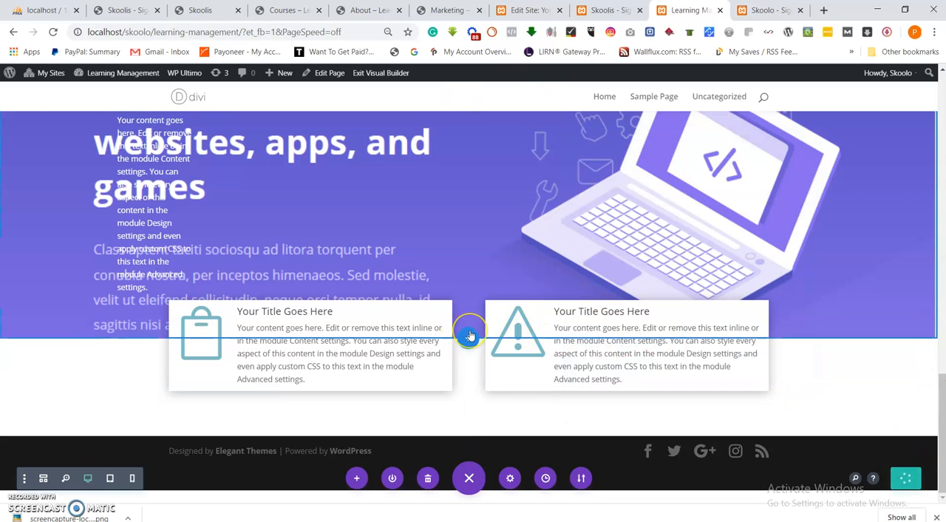
{"action": "scroll", "coordinate": [467, 338], "scroll_direction": "up", "scroll_amount": 3}
{"action": "scroll", "coordinate": [470, 335], "scroll_direction": "up", "scroll_amount": 2}
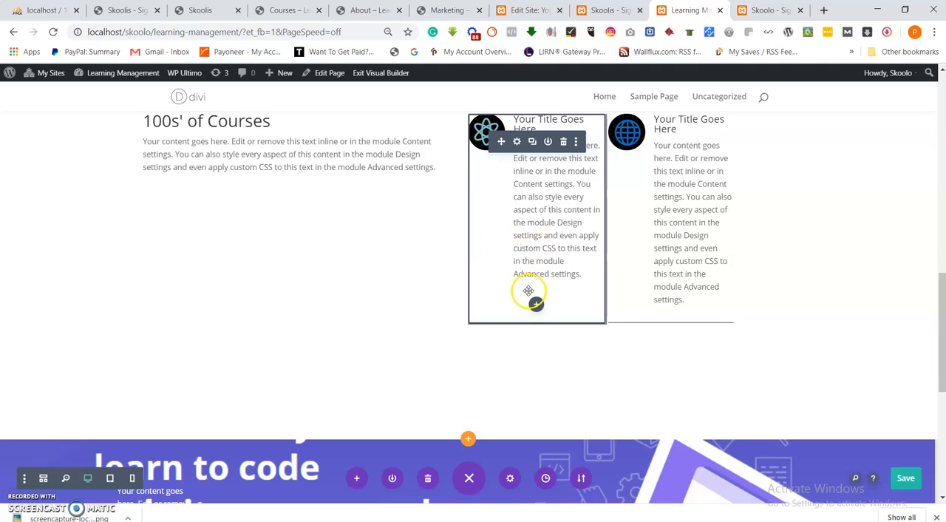
{"action": "scroll", "coordinate": [528, 289], "scroll_direction": "down", "scroll_amount": 6}
{"action": "scroll", "coordinate": [544, 288], "scroll_direction": "up", "scroll_amount": 10}
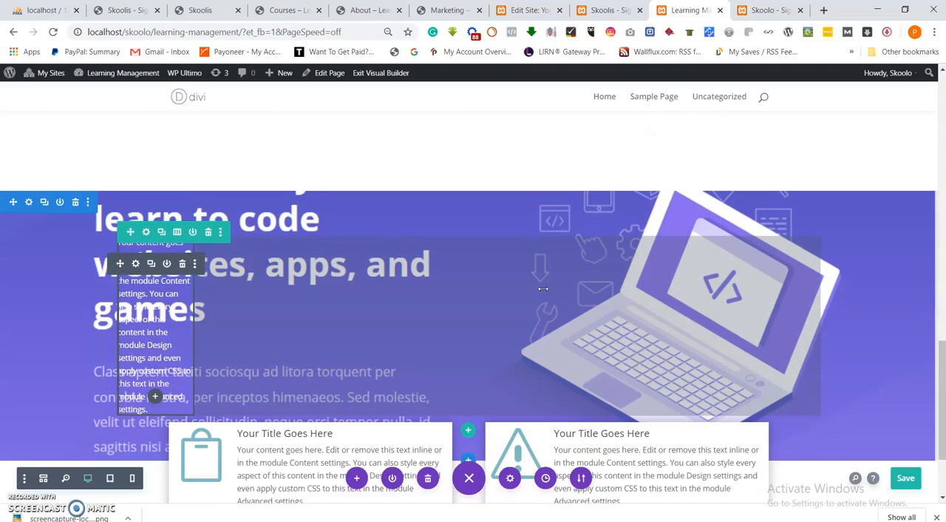
{"action": "scroll", "coordinate": [552, 294], "scroll_direction": "up", "scroll_amount": 4}
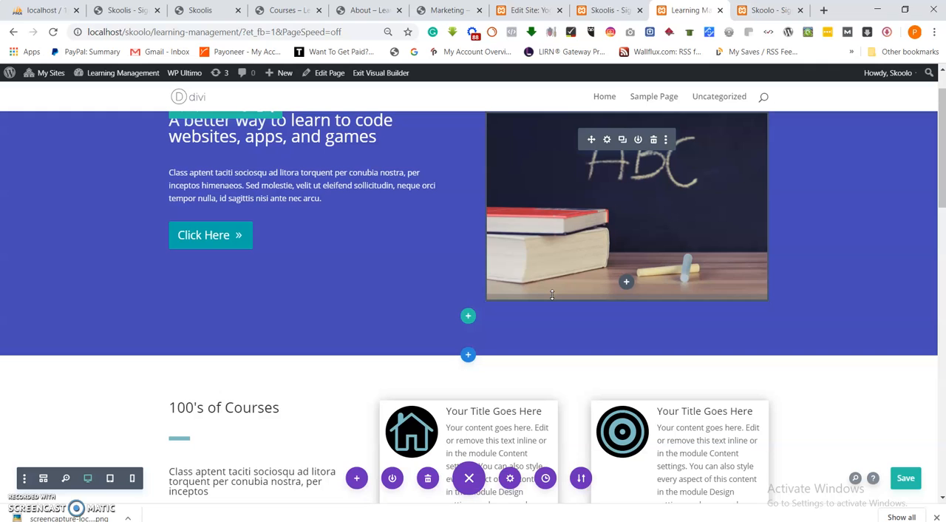
{"action": "scroll", "coordinate": [450, 365], "scroll_direction": "up", "scroll_amount": 2}
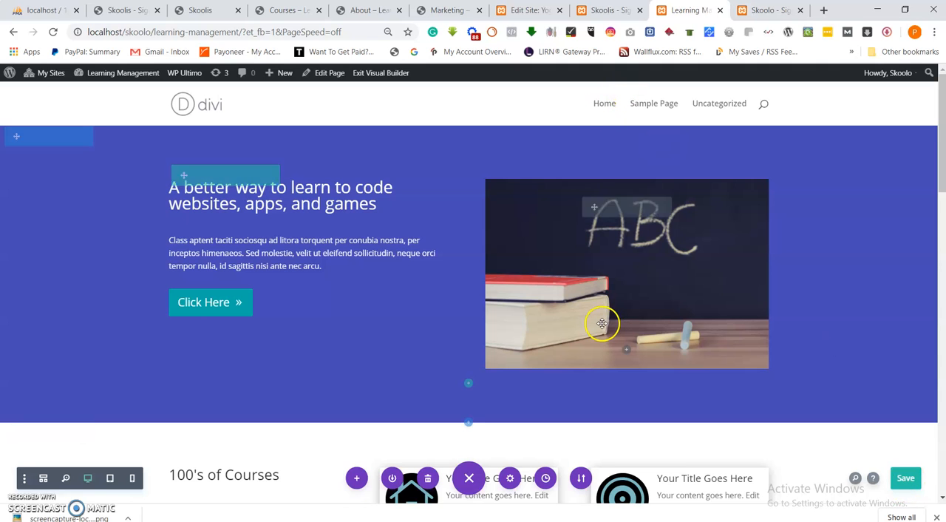
{"action": "scroll", "coordinate": [601, 323], "scroll_direction": "down", "scroll_amount": 8}
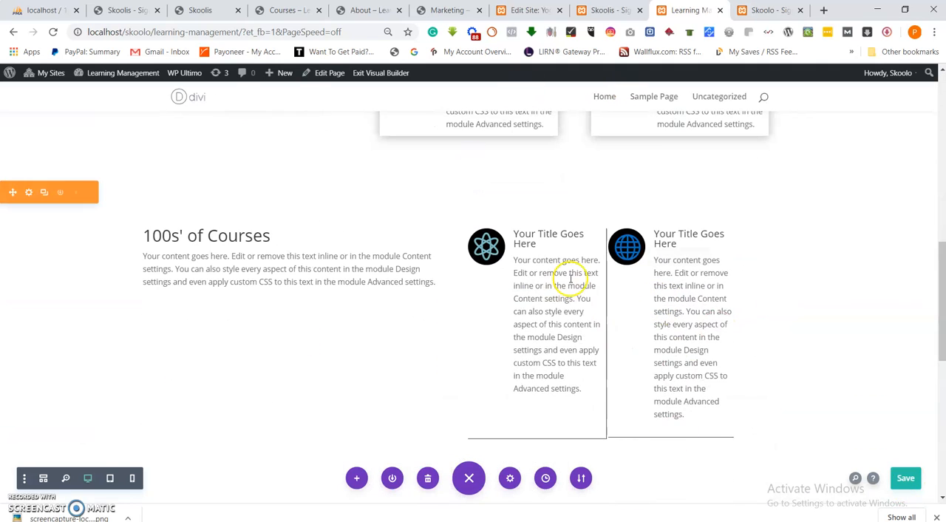
{"action": "scroll", "coordinate": [571, 296], "scroll_direction": "down", "scroll_amount": 6}
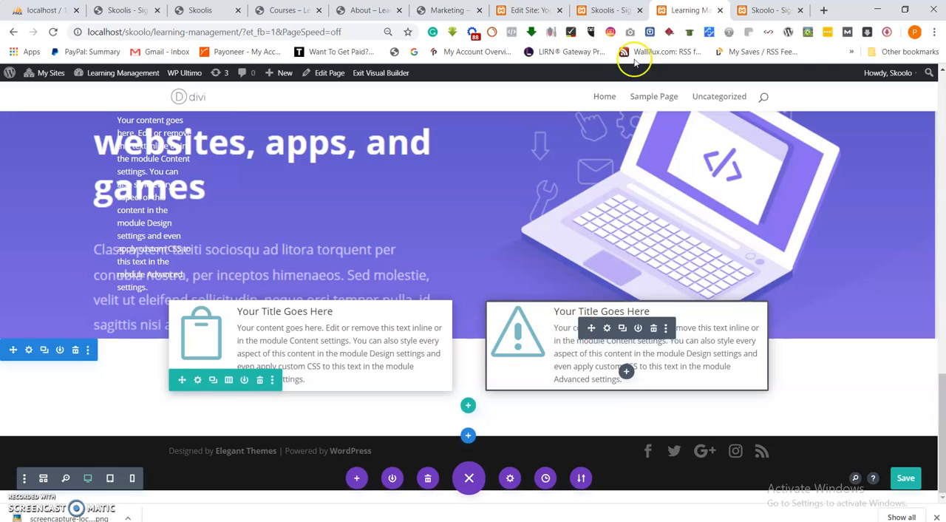
Compare the open Skoolis tabs, then open localhost/skoolo/wp-admin in the template selection tab.
{"action": "left_click", "coordinate": [602, 10]}
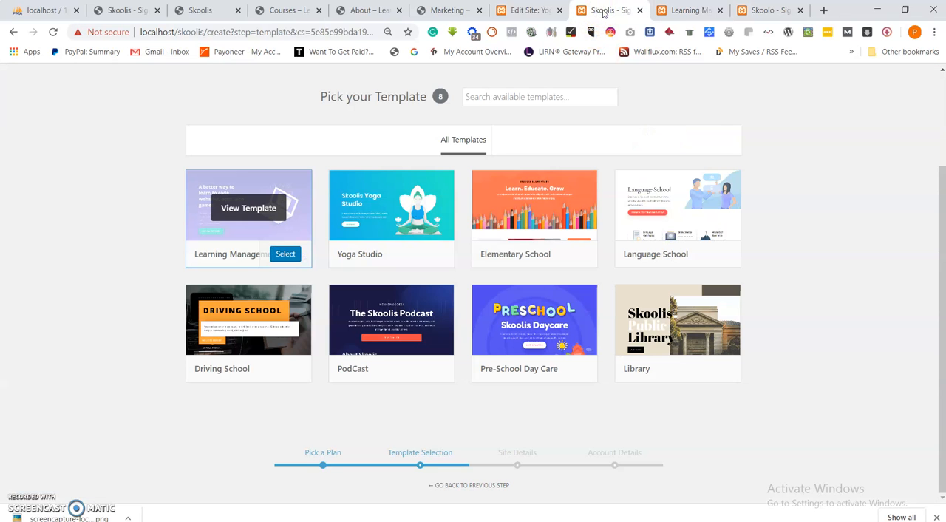
{"action": "left_click", "coordinate": [683, 10]}
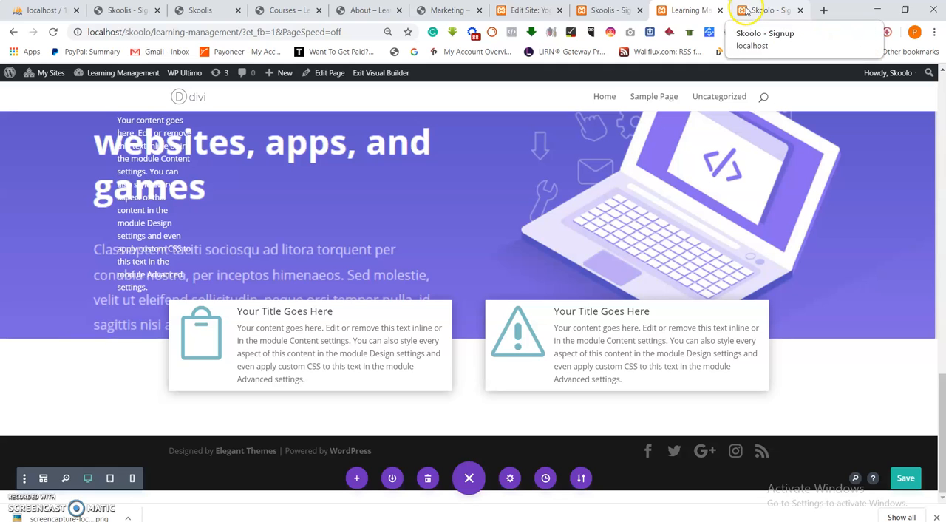
{"action": "left_click", "coordinate": [609, 10]}
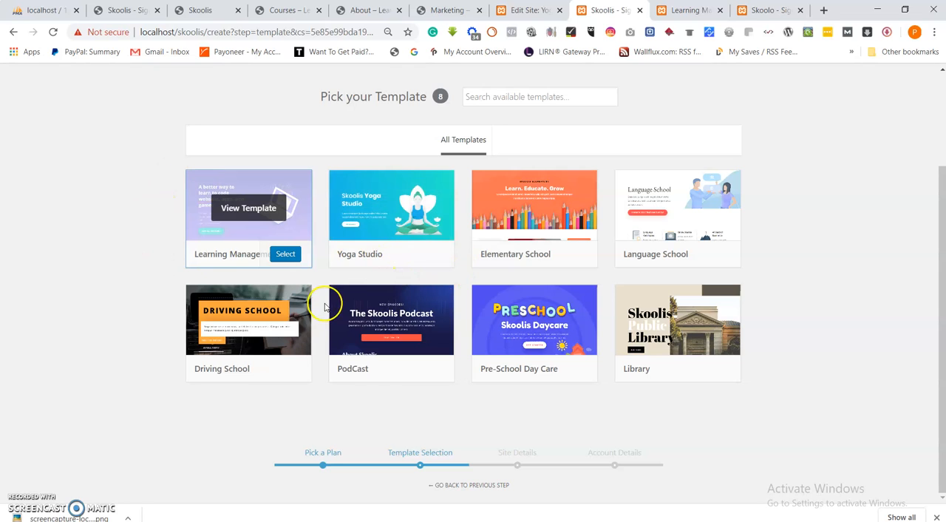
{"action": "left_click", "coordinate": [768, 11]}
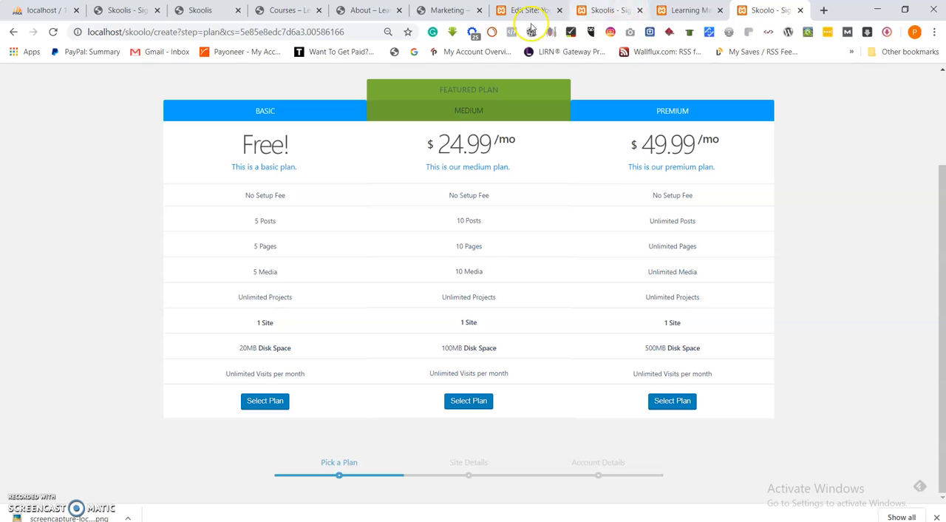
{"action": "left_click", "coordinate": [600, 10]}
{"action": "left_click", "coordinate": [212, 31]}
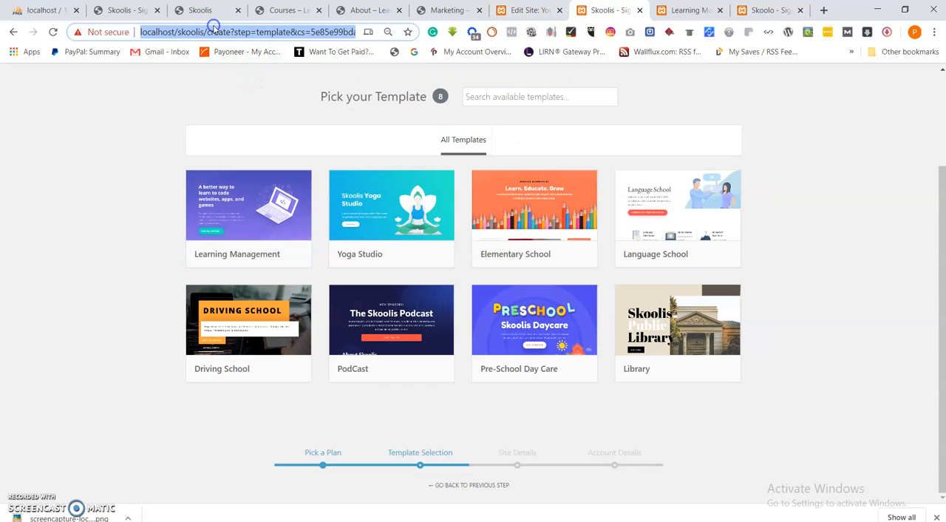
{"action": "type", "text": "http://"}
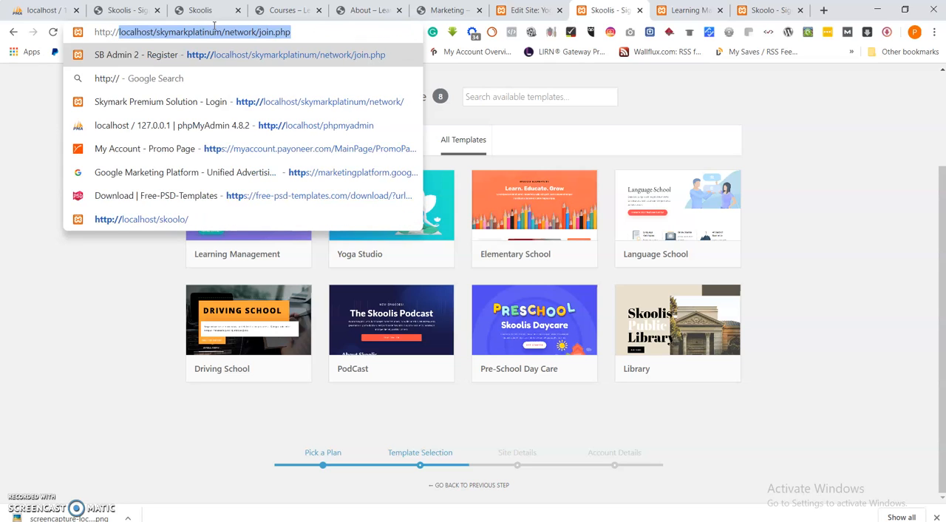
{"action": "type", "text": "loca"}
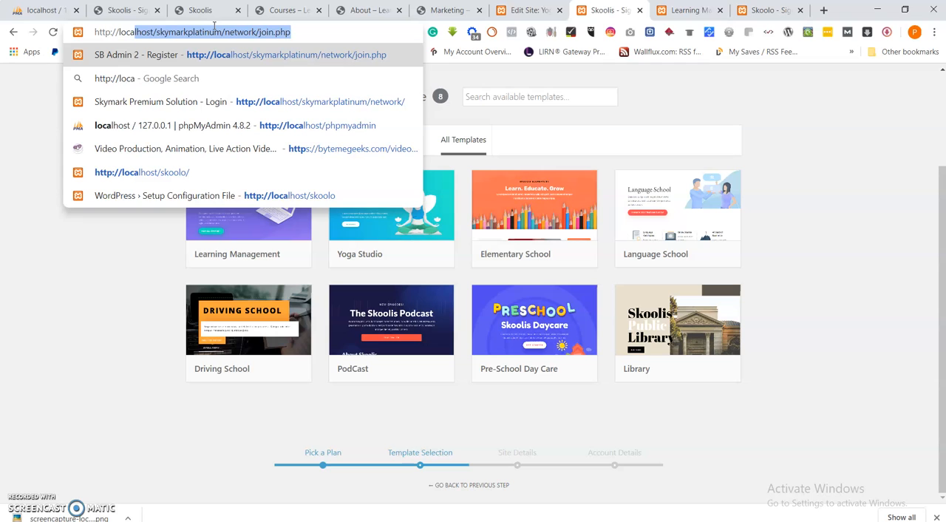
{"action": "type", "text": "lhost/slook"}
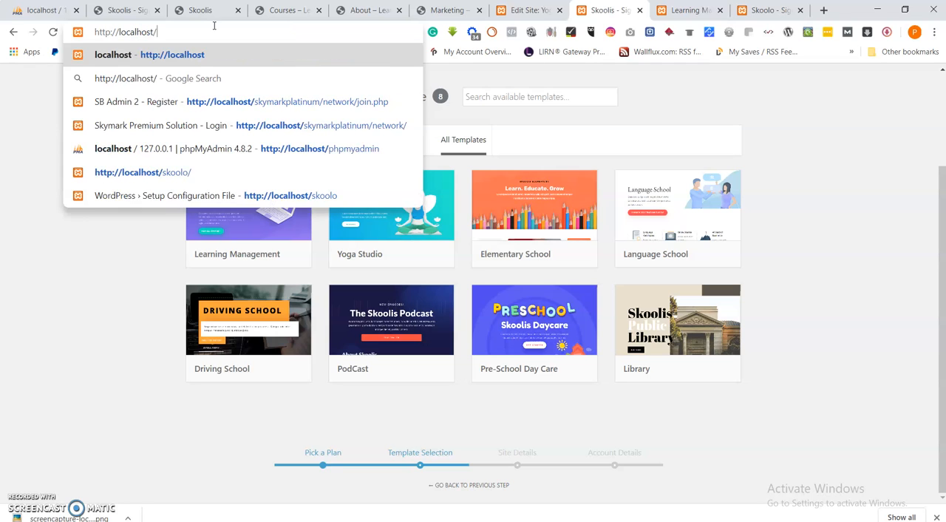
{"action": "key", "text": "BackSpace"}
{"action": "key", "text": "BackSpace"}
{"action": "key", "text": "BackSpace"}
{"action": "key", "text": "BackSpace"}
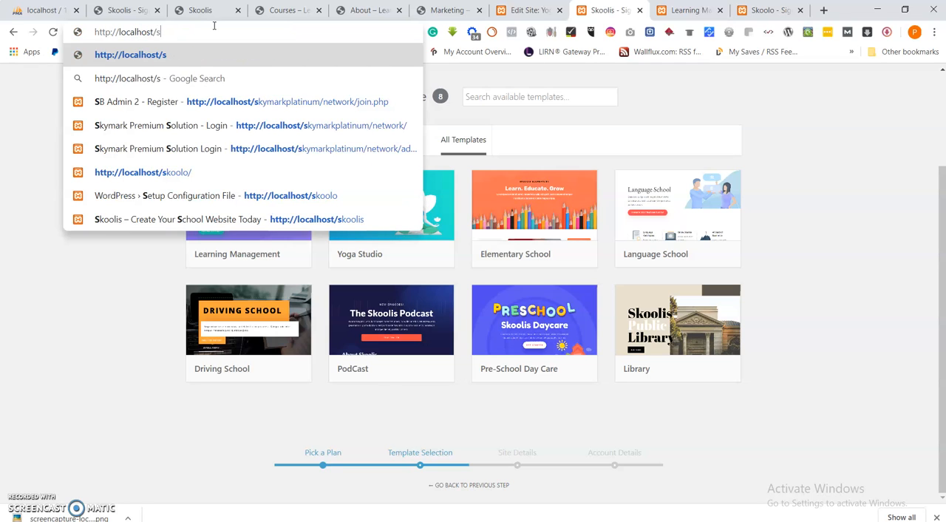
{"action": "type", "text": "koolo"}
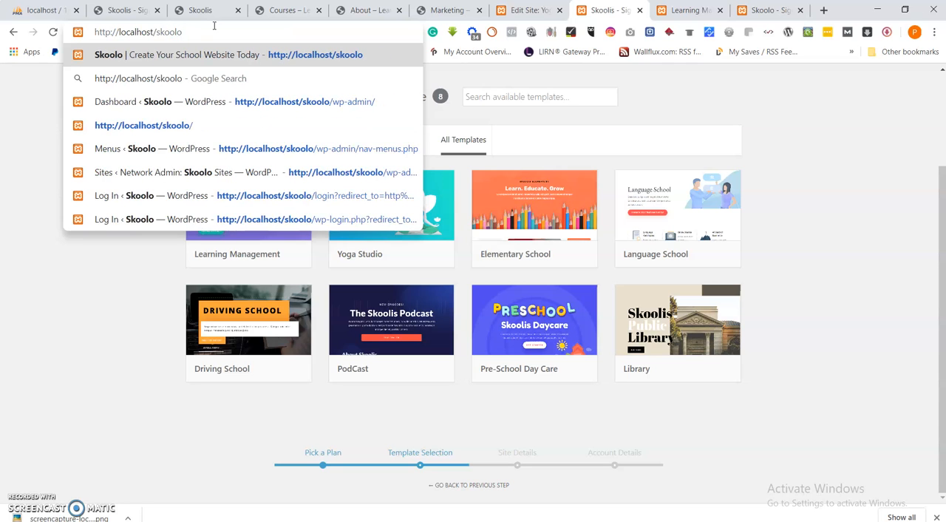
{"action": "type", "text": "/wp-"}
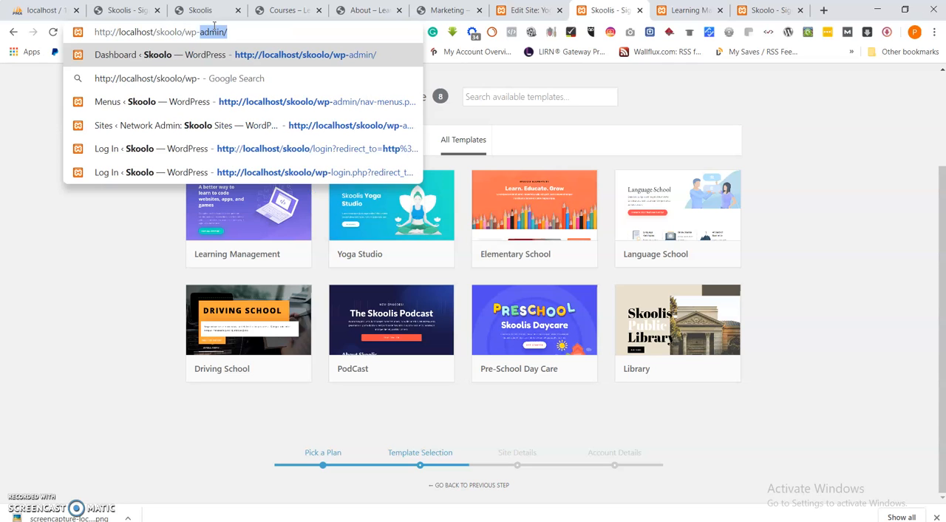
{"action": "key", "text": "Return"}
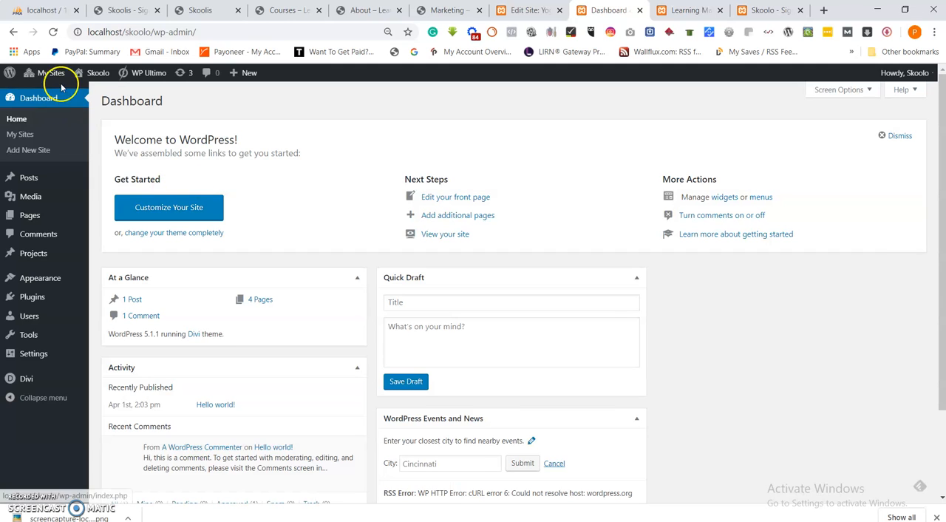
Go to the Network Admin and open the Network Settings tab of WP Ultimo Settings.
{"action": "mouse_move", "coordinate": [48, 73]}
{"action": "mouse_move", "coordinate": [51, 92]}
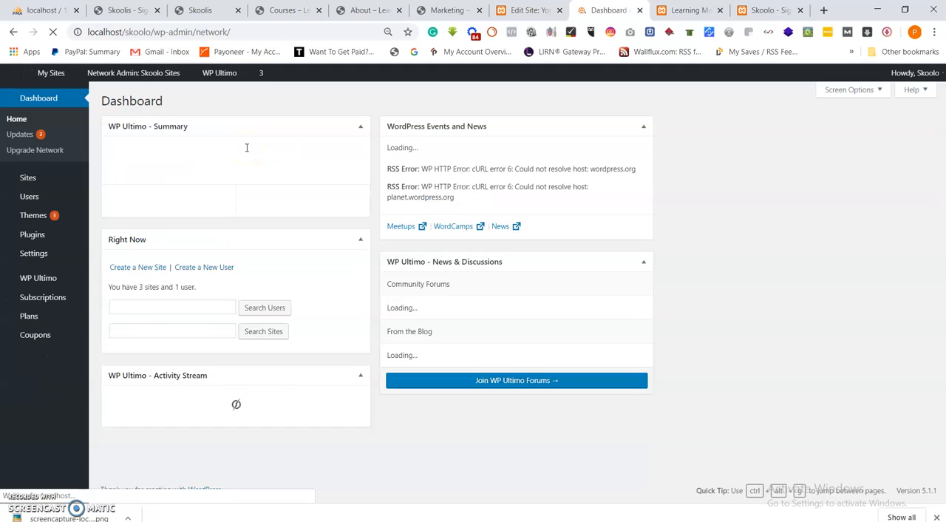
{"action": "mouse_move", "coordinate": [52, 295]}
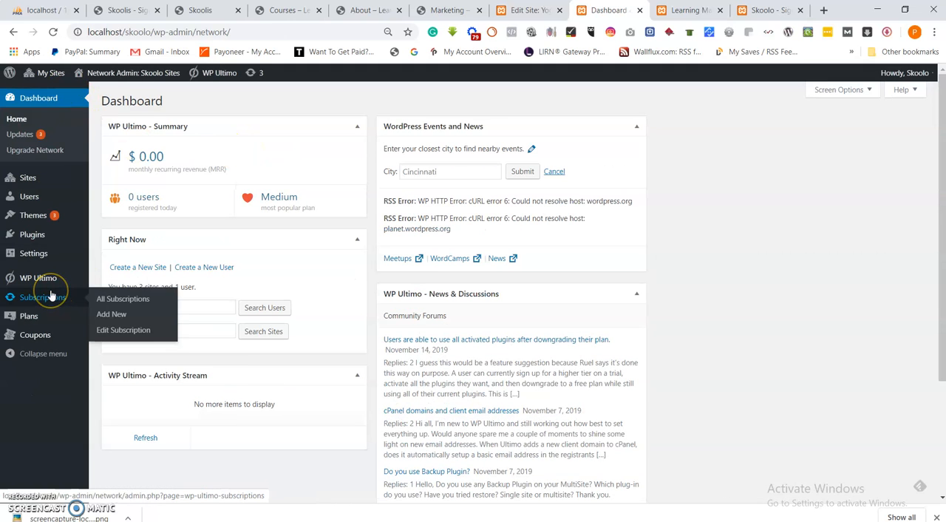
{"action": "mouse_move", "coordinate": [41, 278]}
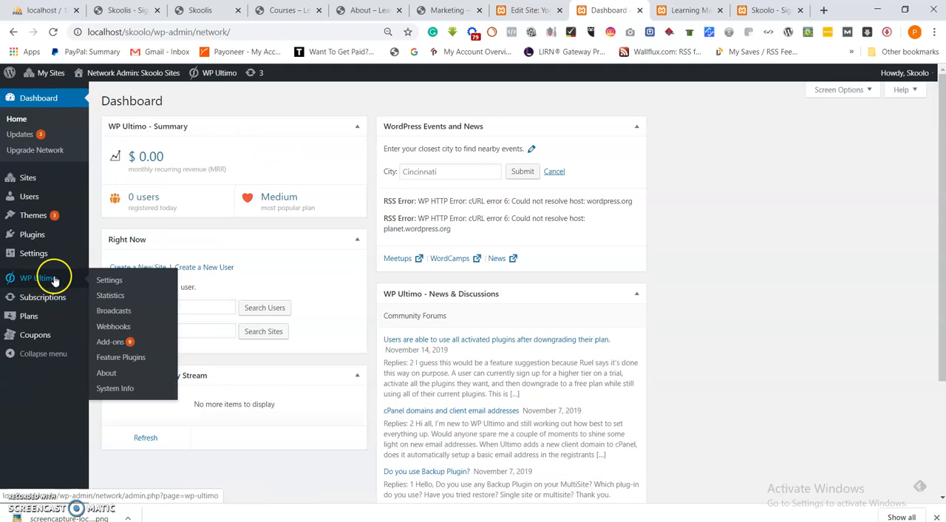
{"action": "left_click", "coordinate": [109, 281]}
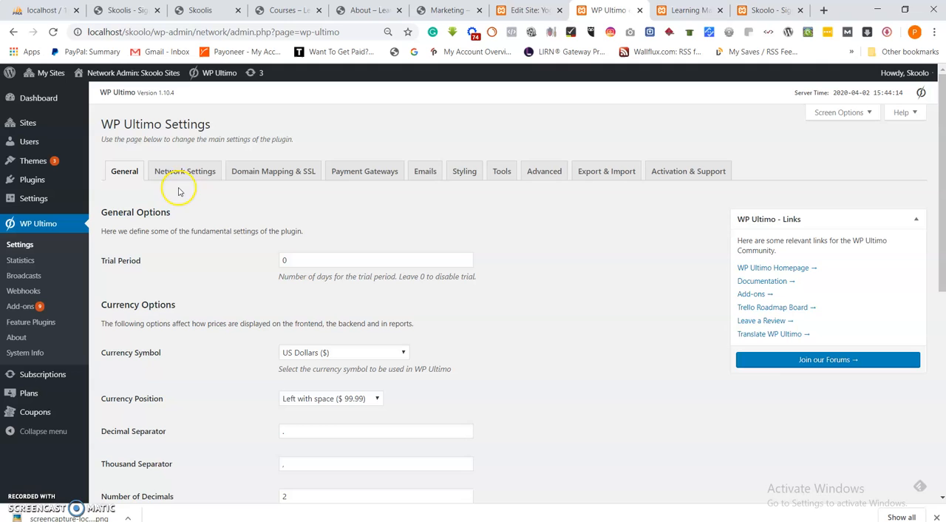
{"action": "left_click", "coordinate": [186, 171]}
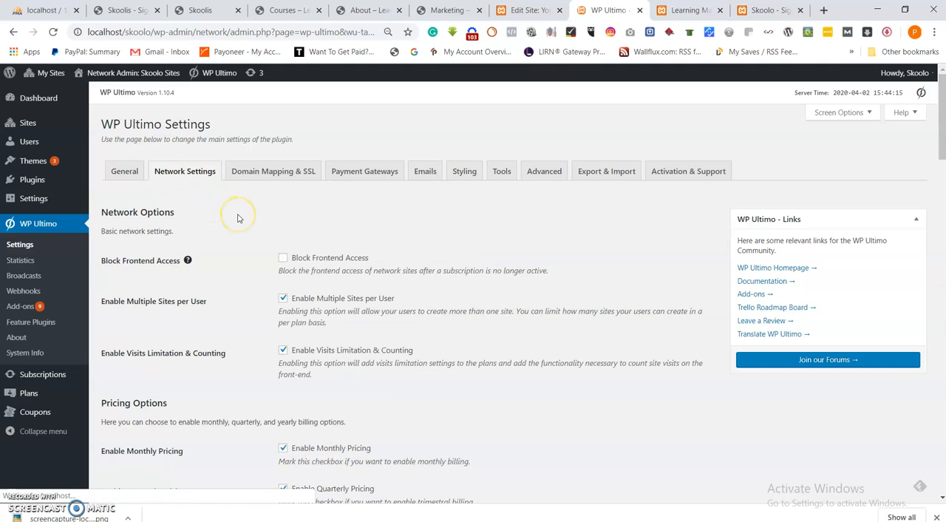
Allow both Template Site and Learning Management under Allowed Templates in Site Templates, and save the settings.
{"action": "scroll", "coordinate": [244, 216], "scroll_direction": "down", "scroll_amount": 5}
{"action": "scroll", "coordinate": [254, 216], "scroll_direction": "down", "scroll_amount": 4}
{"action": "scroll", "coordinate": [254, 217], "scroll_direction": "down", "scroll_amount": 5}
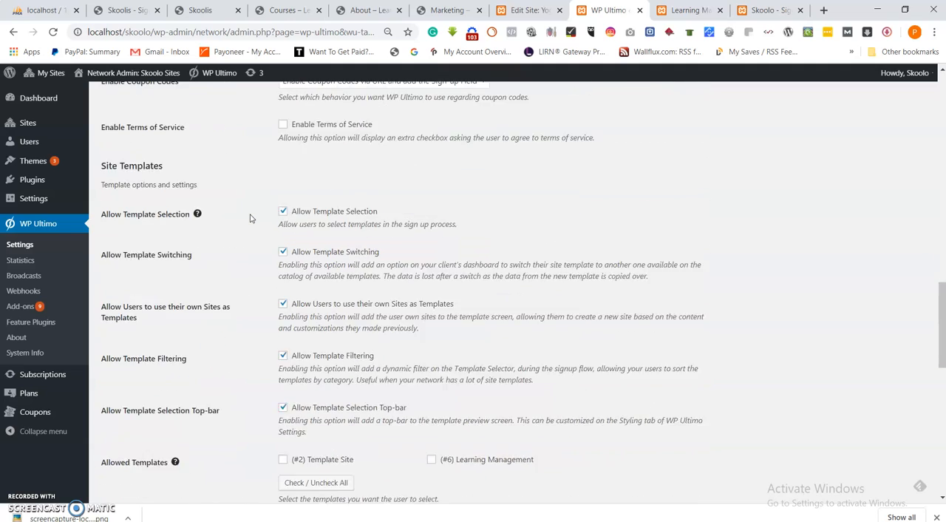
{"action": "scroll", "coordinate": [252, 219], "scroll_direction": "down", "scroll_amount": 1}
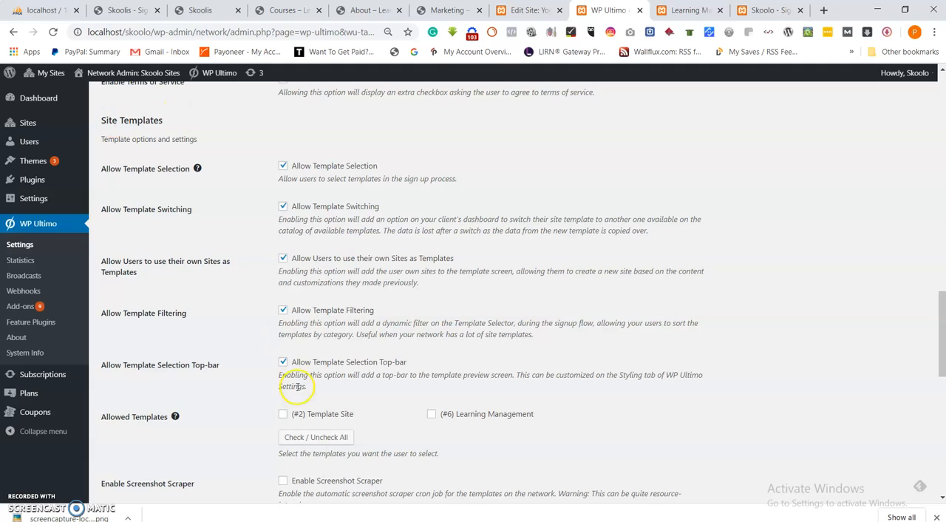
{"action": "scroll", "coordinate": [293, 379], "scroll_direction": "down", "scroll_amount": 1}
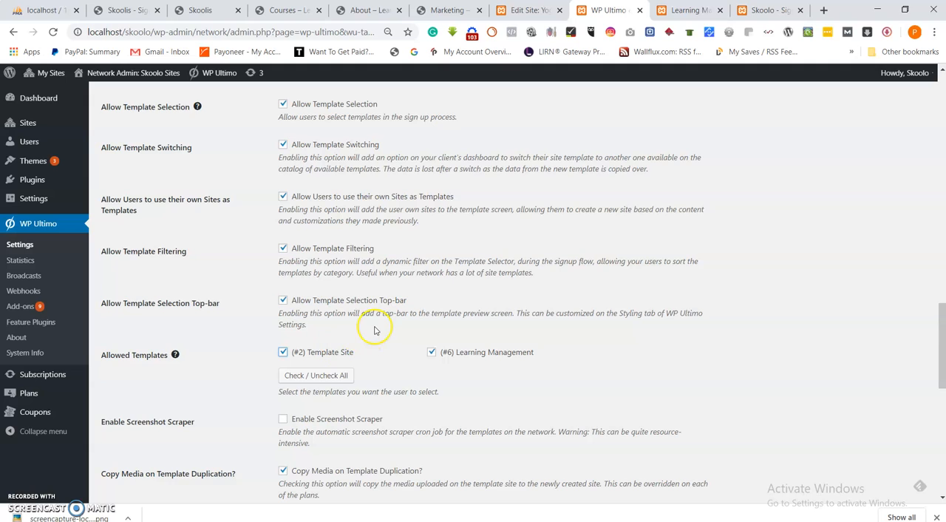
{"action": "scroll", "coordinate": [375, 327], "scroll_direction": "down", "scroll_amount": 8}
{"action": "left_click", "coordinate": [128, 444]}
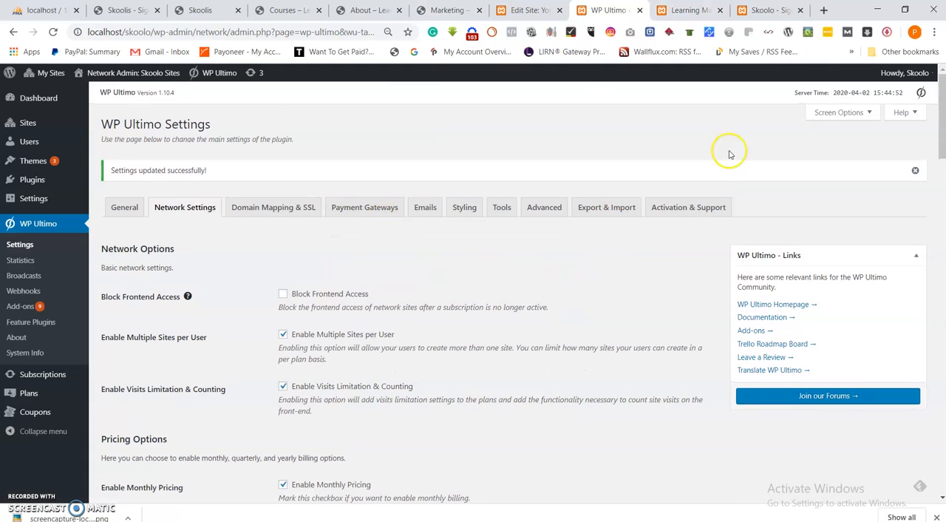
Log out of the network admin account and exit the Visual Builder on the Learning Management page.
{"action": "mouse_move", "coordinate": [897, 73]}
{"action": "left_click", "coordinate": [870, 128]}
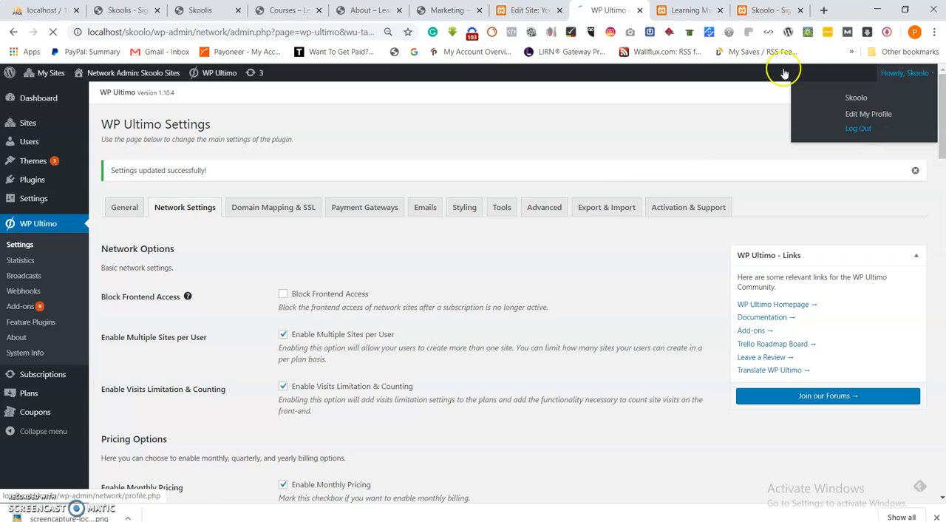
{"action": "left_click", "coordinate": [687, 10]}
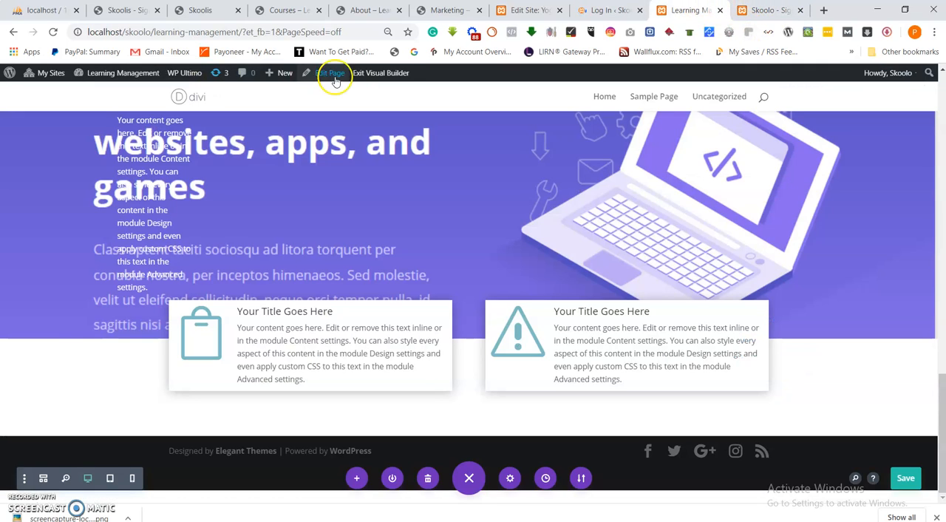
{"action": "left_click", "coordinate": [380, 73]}
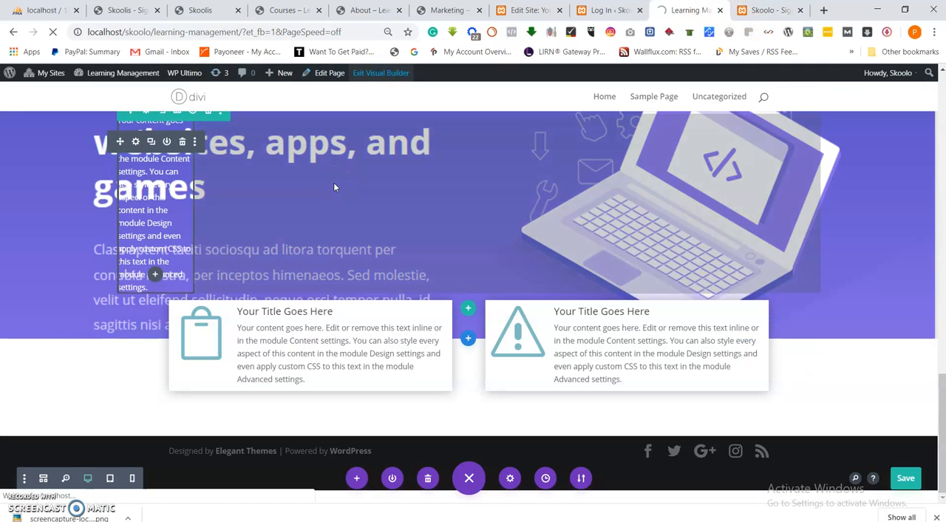
Restart the signup from the tutorial page's Create Your Website Now button and choose the Basic plan.
{"action": "left_click", "coordinate": [771, 9]}
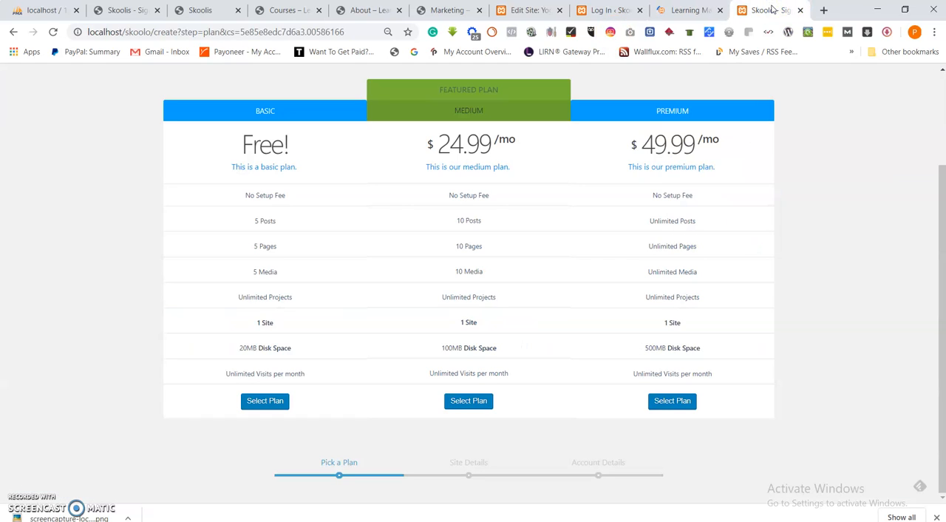
{"action": "left_click", "coordinate": [14, 32]}
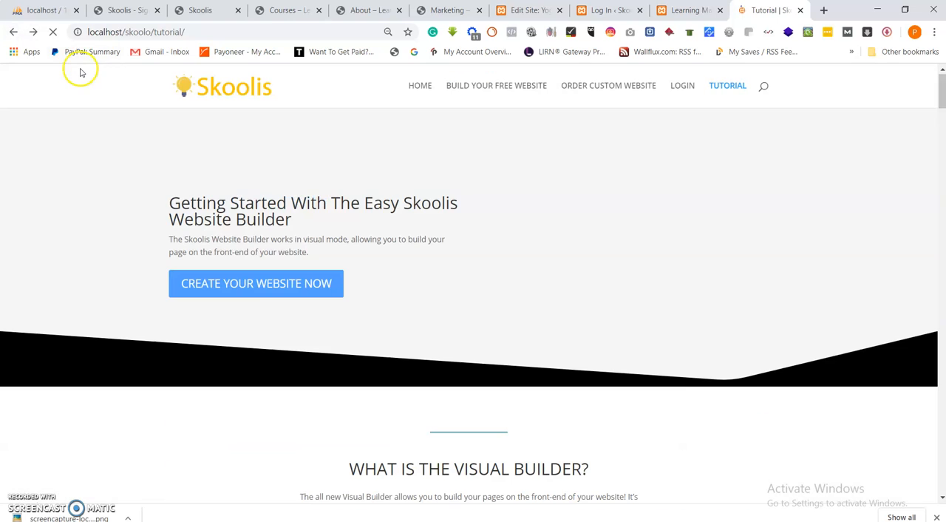
{"action": "left_click", "coordinate": [299, 276]}
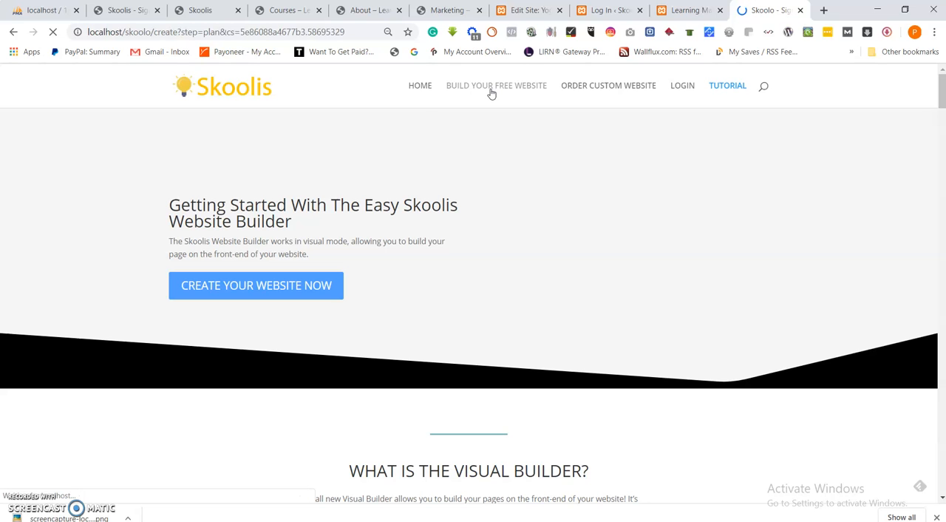
{"action": "scroll", "coordinate": [264, 264], "scroll_direction": "down", "scroll_amount": 2}
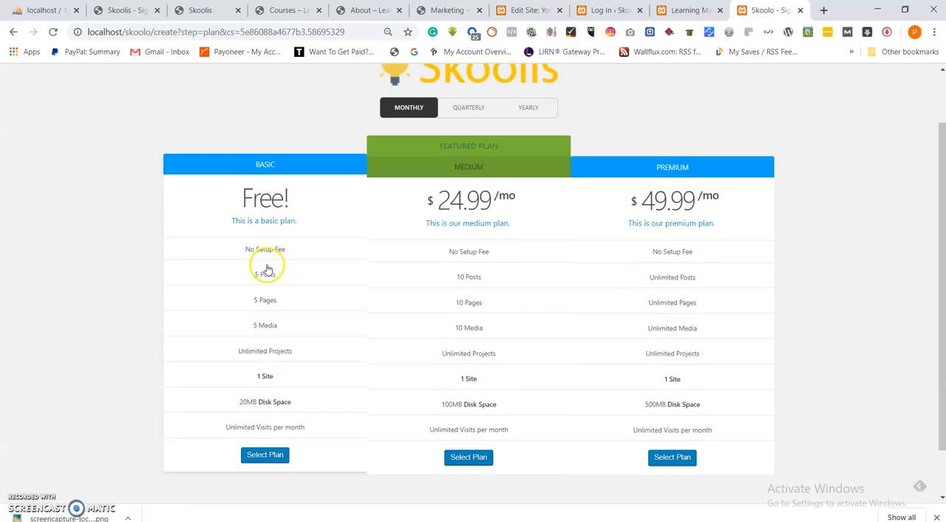
{"action": "left_click", "coordinate": [262, 397]}
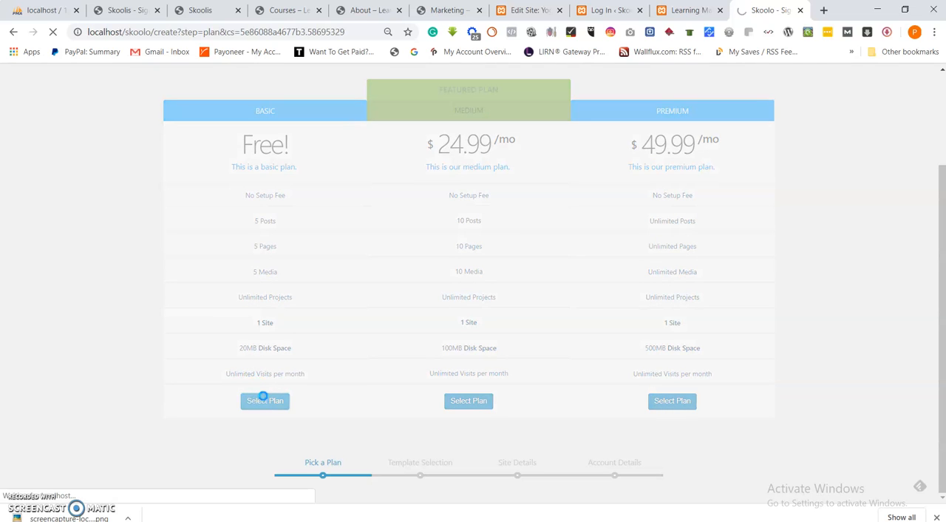
{"action": "left_click", "coordinate": [272, 393]}
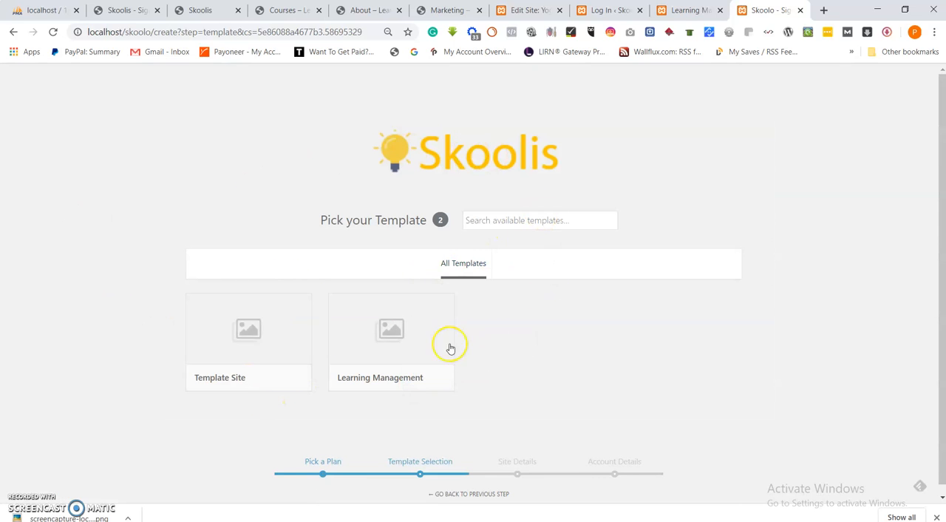
Preview the Learning Management template, scroll through its sections, and close the preview.
{"action": "mouse_move", "coordinate": [263, 360]}
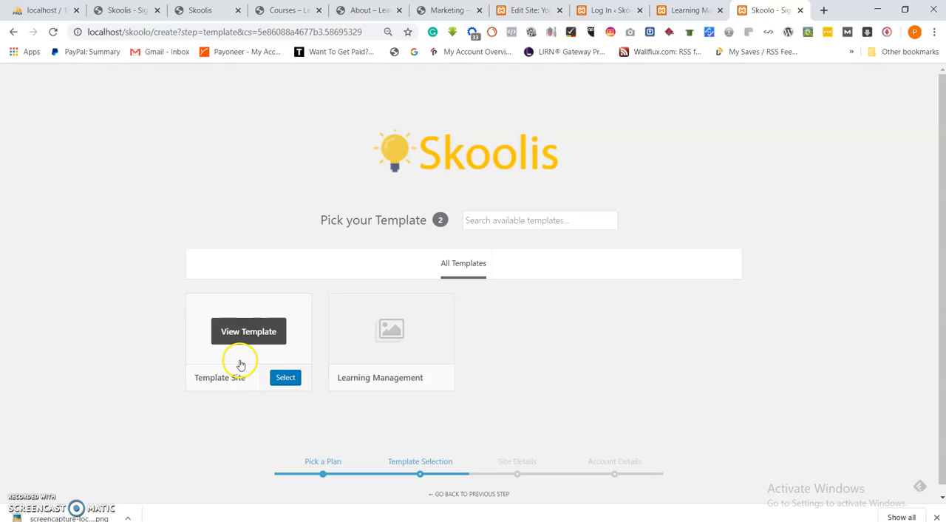
{"action": "mouse_move", "coordinate": [353, 354]}
{"action": "left_click", "coordinate": [384, 334]}
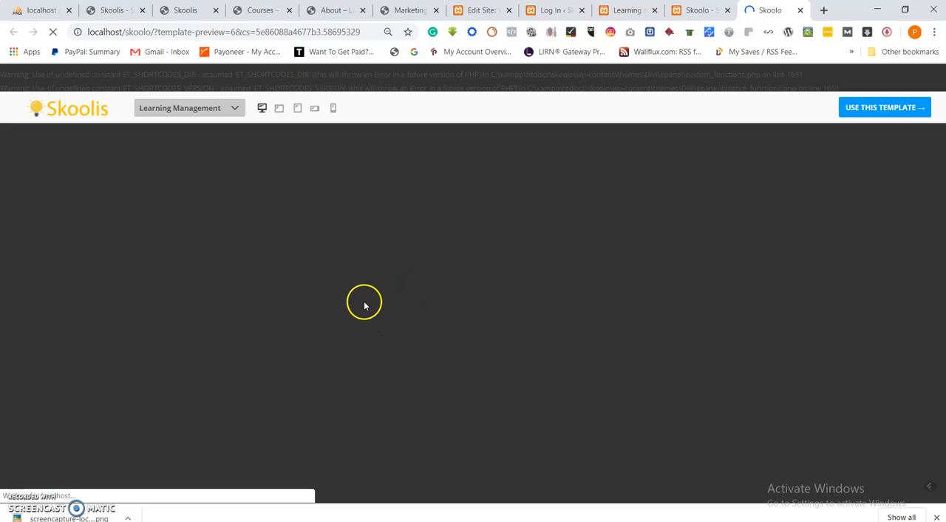
{"action": "scroll", "coordinate": [308, 238], "scroll_direction": "down", "scroll_amount": 10}
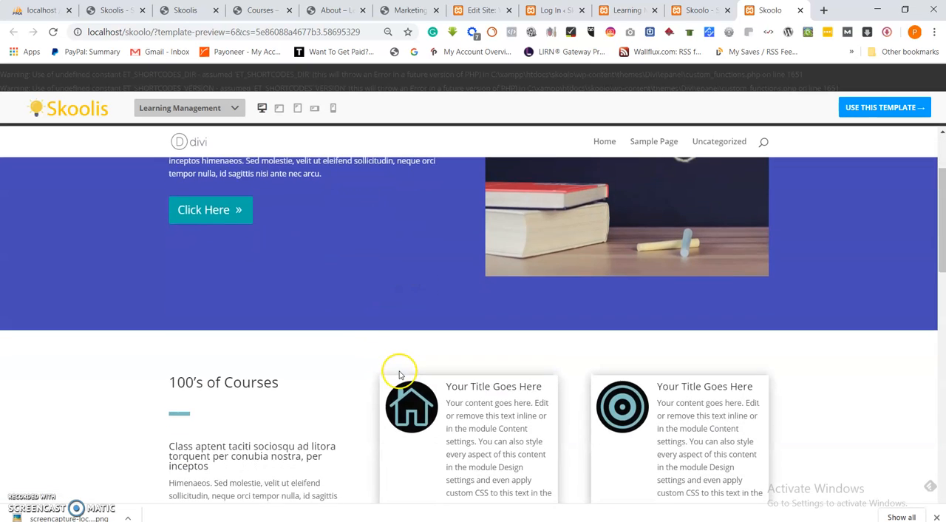
{"action": "scroll", "coordinate": [395, 359], "scroll_direction": "down", "scroll_amount": 1}
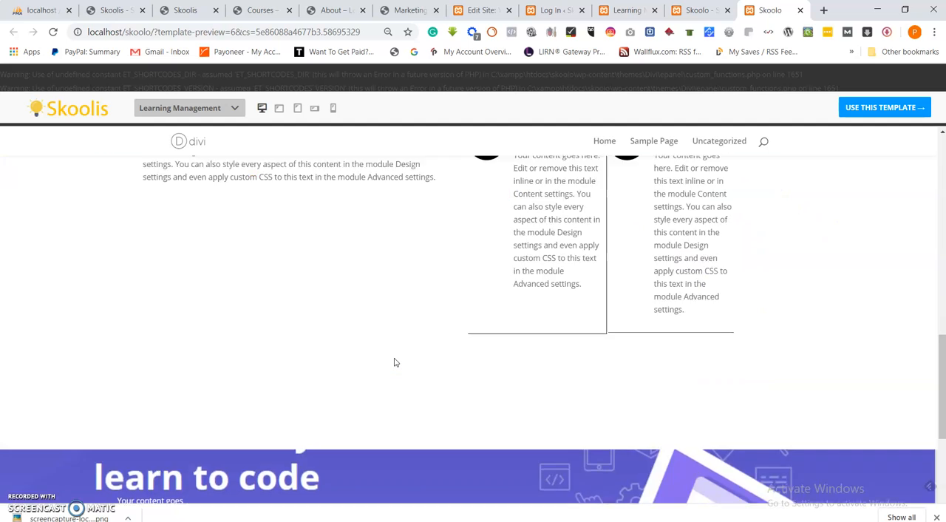
{"action": "scroll", "coordinate": [395, 362], "scroll_direction": "up", "scroll_amount": 2}
{"action": "left_click", "coordinate": [385, 357]}
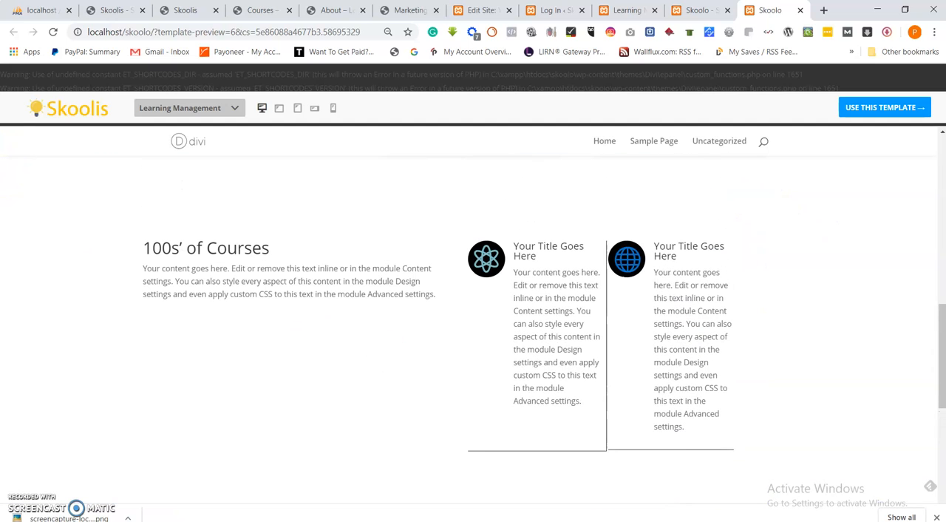
{"action": "left_click", "coordinate": [800, 10]}
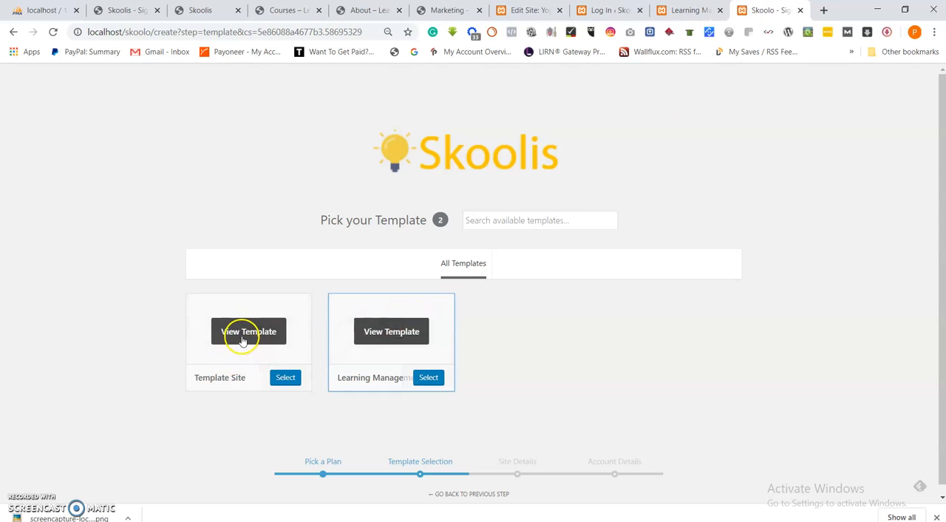
Preview the Template Site template, scroll through it, and close the preview.
{"action": "left_click", "coordinate": [243, 338]}
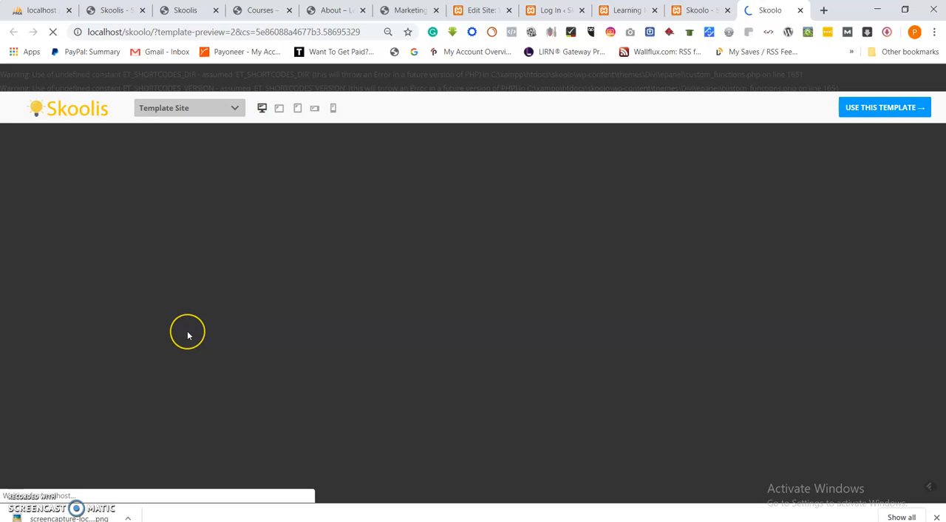
{"action": "scroll", "coordinate": [255, 314], "scroll_direction": "down", "scroll_amount": 4}
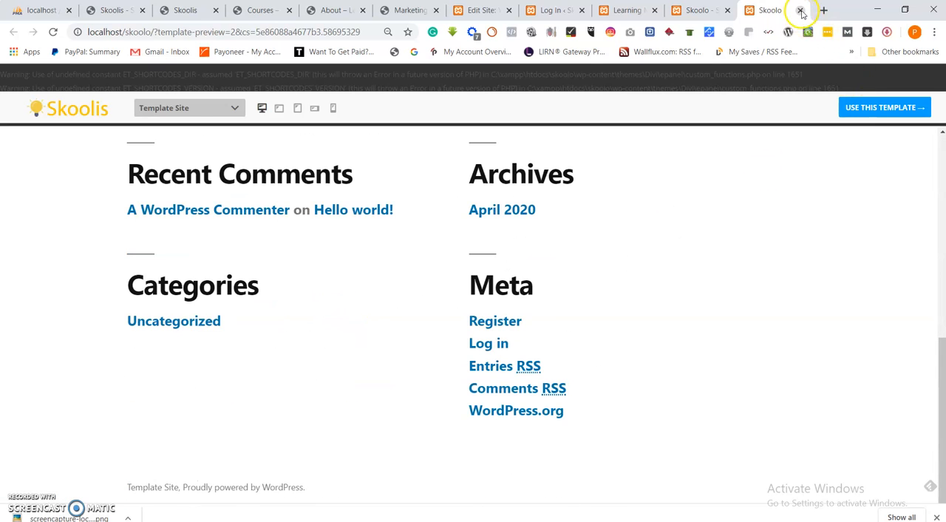
{"action": "left_click", "coordinate": [799, 10]}
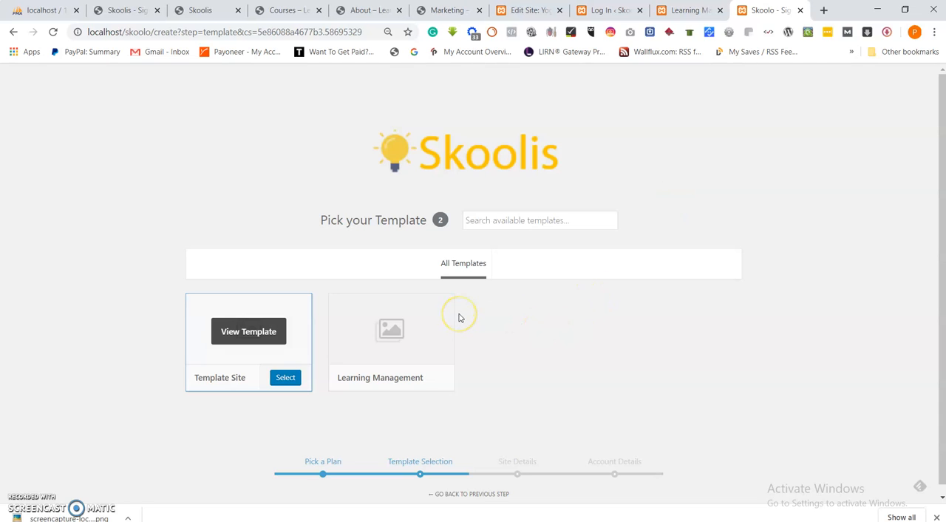
Log back in on the Skoolis login page with the admin username and account password.
{"action": "left_click", "coordinate": [687, 10]}
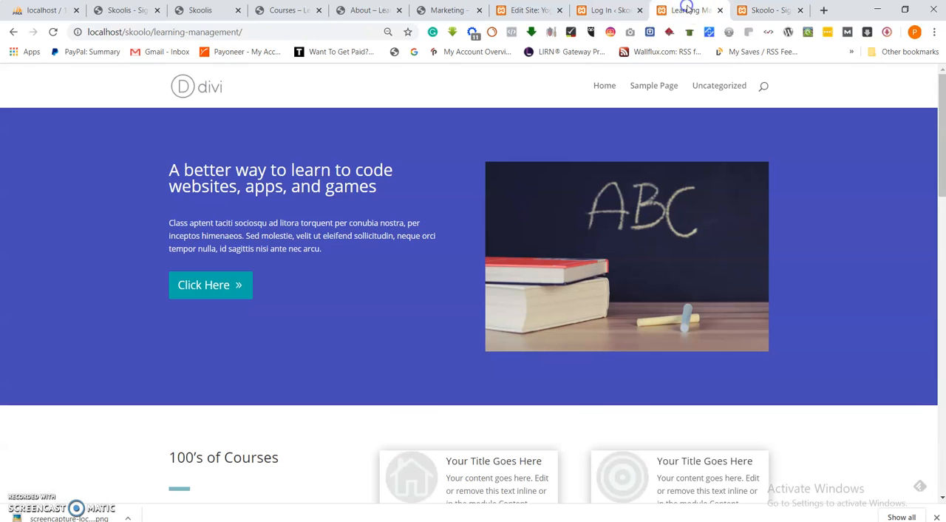
{"action": "left_click", "coordinate": [761, 11]}
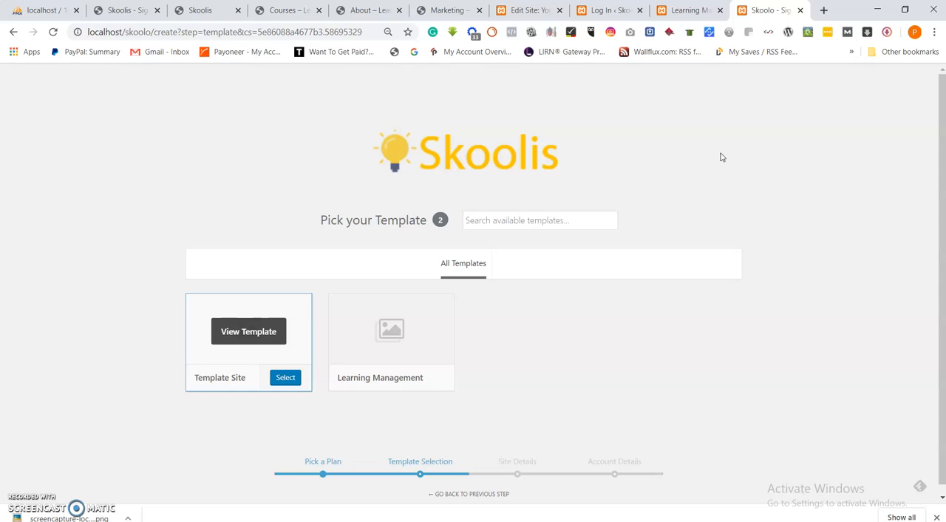
{"action": "left_click", "coordinate": [608, 11]}
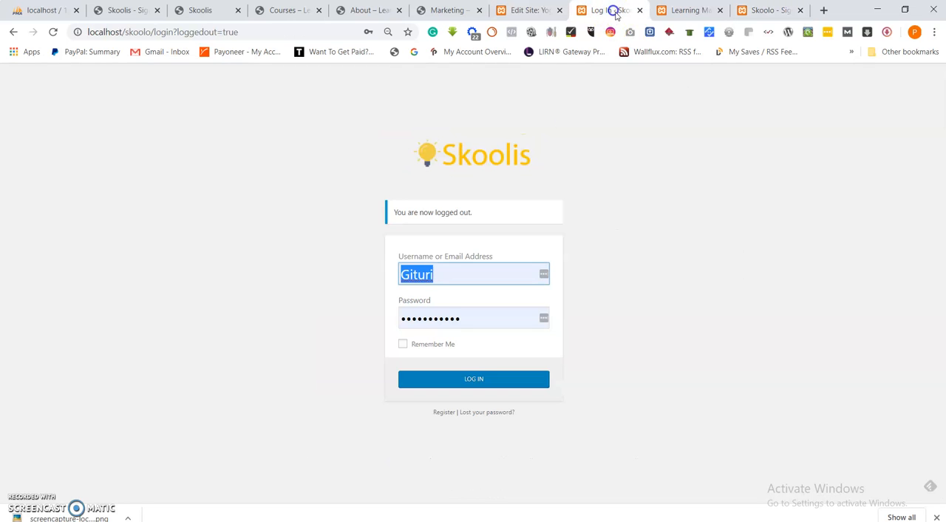
{"action": "left_click", "coordinate": [447, 274]}
{"action": "type", "text": "S"}
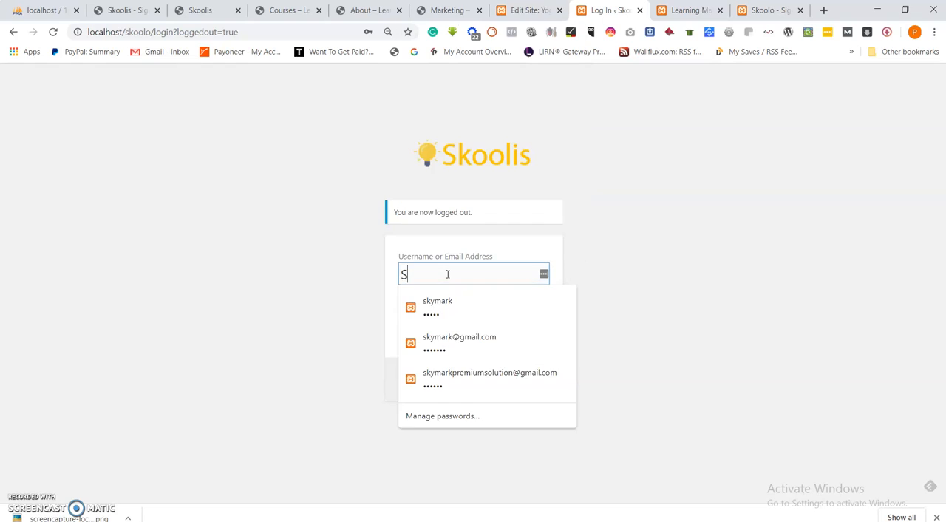
{"action": "type", "text": "koolo"}
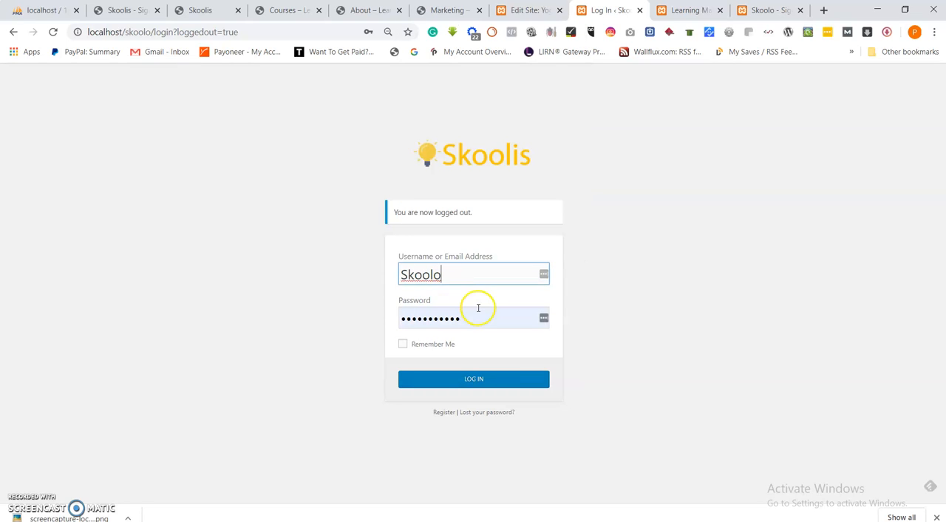
{"action": "left_click", "coordinate": [417, 318]}
{"action": "type", "text": "••"}
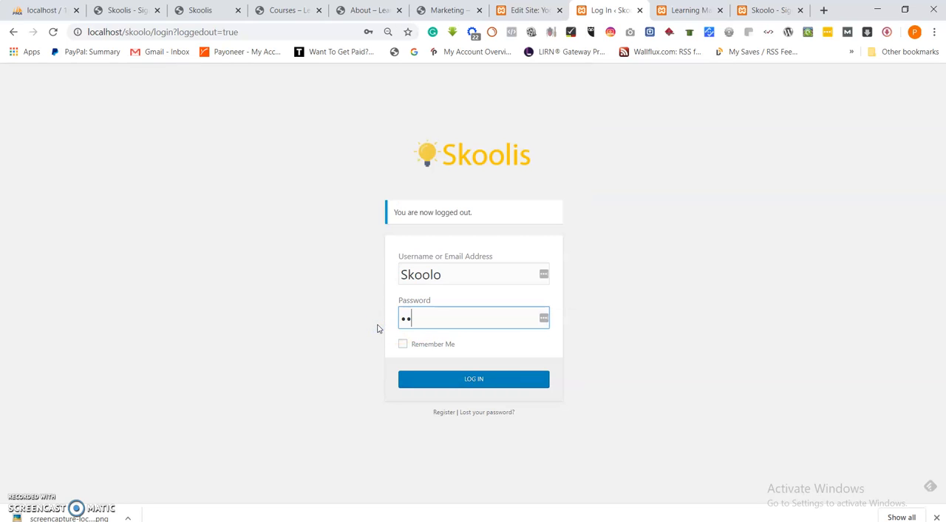
{"action": "left_click", "coordinate": [464, 381]}
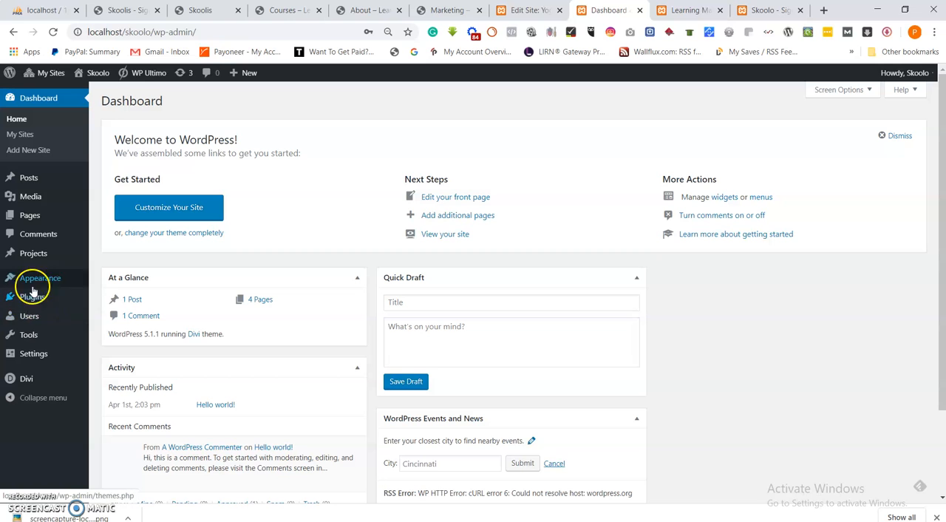
Switch to the network admin and open the WP Ultimo Settings page.
{"action": "mouse_move", "coordinate": [46, 74]}
{"action": "mouse_move", "coordinate": [56, 95]}
{"action": "left_click", "coordinate": [142, 93]}
{"action": "mouse_move", "coordinate": [38, 281]}
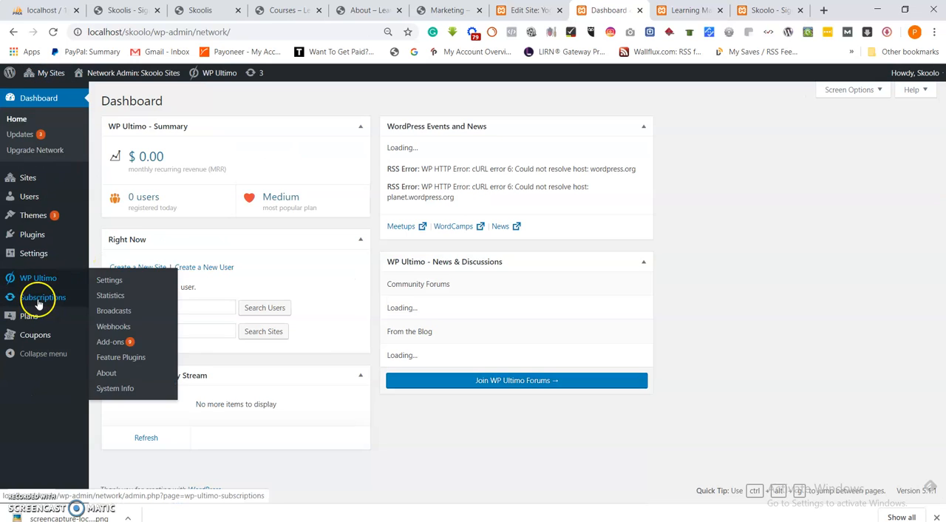
{"action": "left_click", "coordinate": [109, 281]}
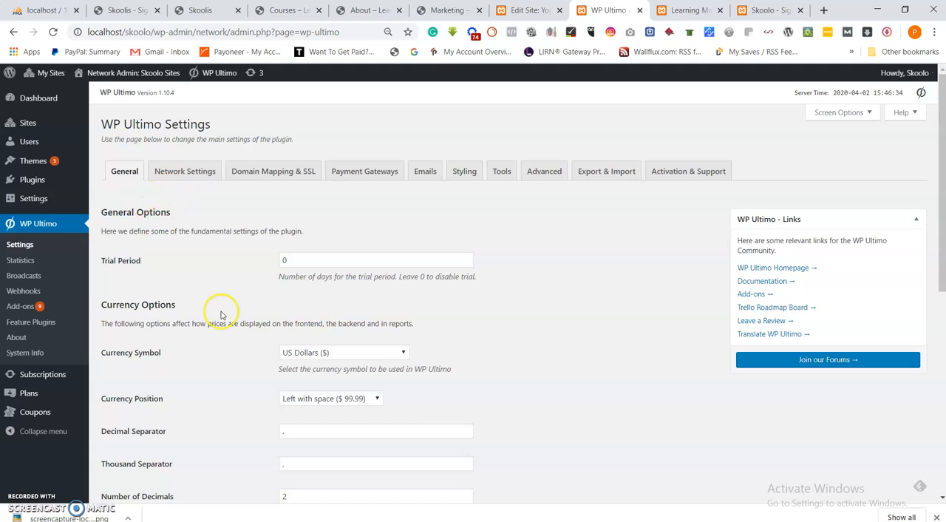
Review the Network Settings tab's site template options, including which templates are allowed.
{"action": "scroll", "coordinate": [222, 314], "scroll_direction": "down", "scroll_amount": 5}
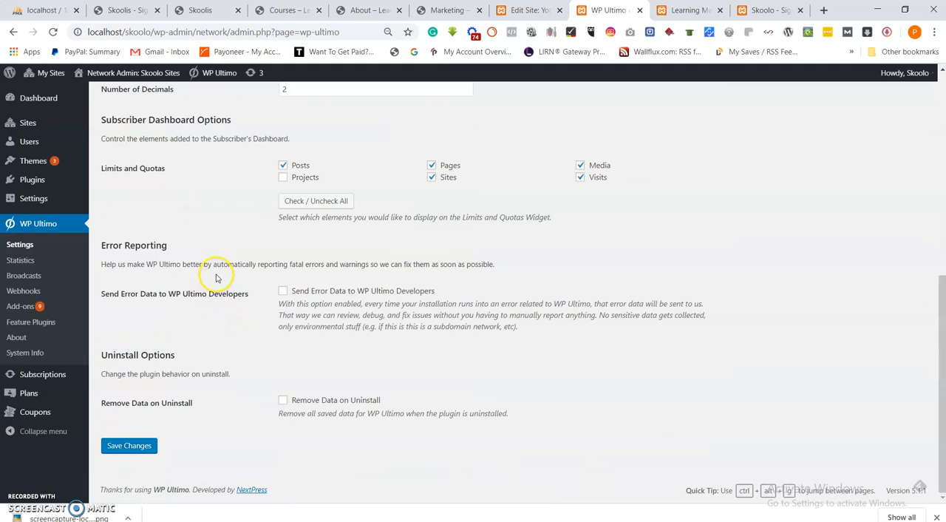
{"action": "scroll", "coordinate": [194, 270], "scroll_direction": "up", "scroll_amount": 5}
{"action": "left_click", "coordinate": [184, 136]}
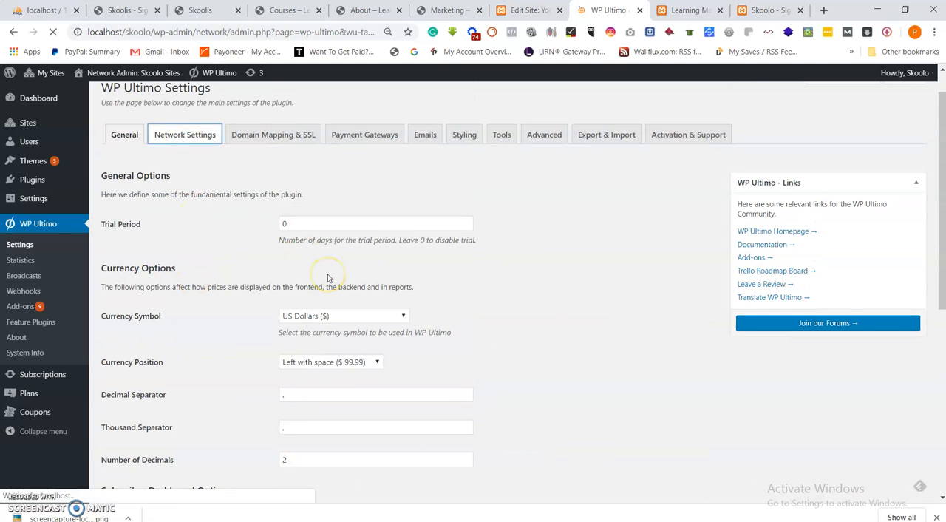
{"action": "scroll", "coordinate": [327, 272], "scroll_direction": "down", "scroll_amount": 10}
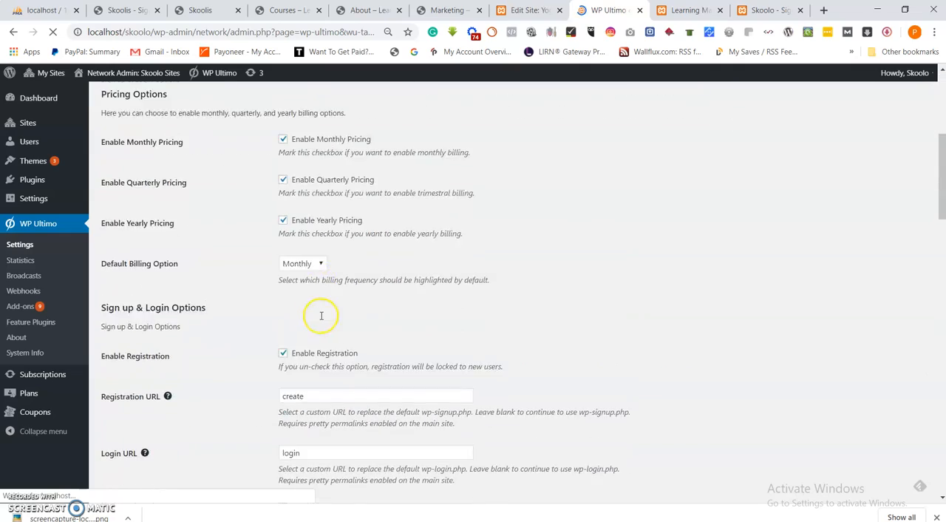
{"action": "scroll", "coordinate": [310, 325], "scroll_direction": "down", "scroll_amount": 1}
{"action": "scroll", "coordinate": [259, 310], "scroll_direction": "down", "scroll_amount": 3}
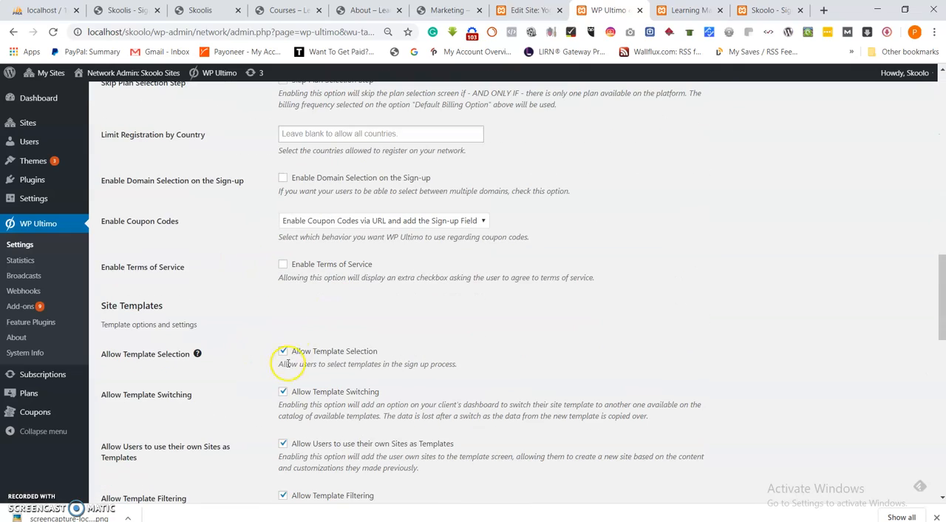
{"action": "scroll", "coordinate": [306, 374], "scroll_direction": "down", "scroll_amount": 10}
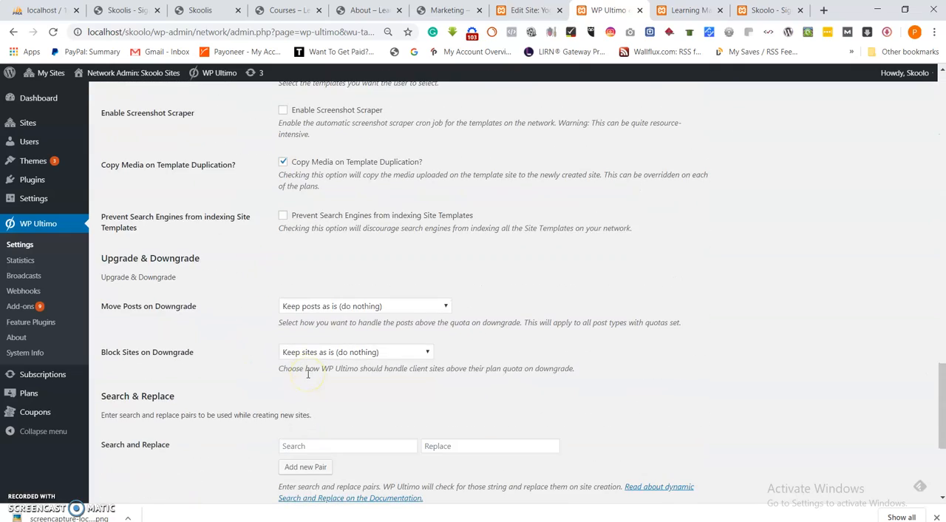
{"action": "scroll", "coordinate": [309, 378], "scroll_direction": "up", "scroll_amount": 6}
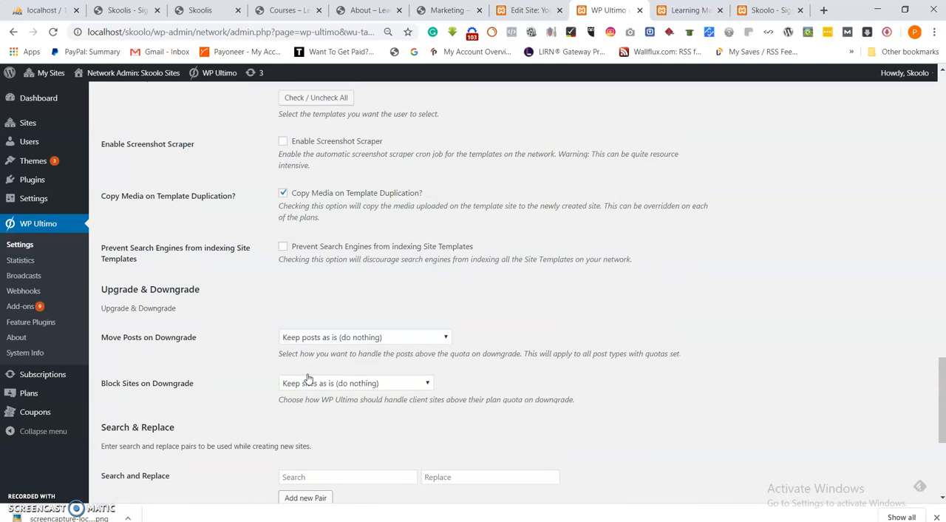
{"action": "scroll", "coordinate": [308, 375], "scroll_direction": "up", "scroll_amount": 1}
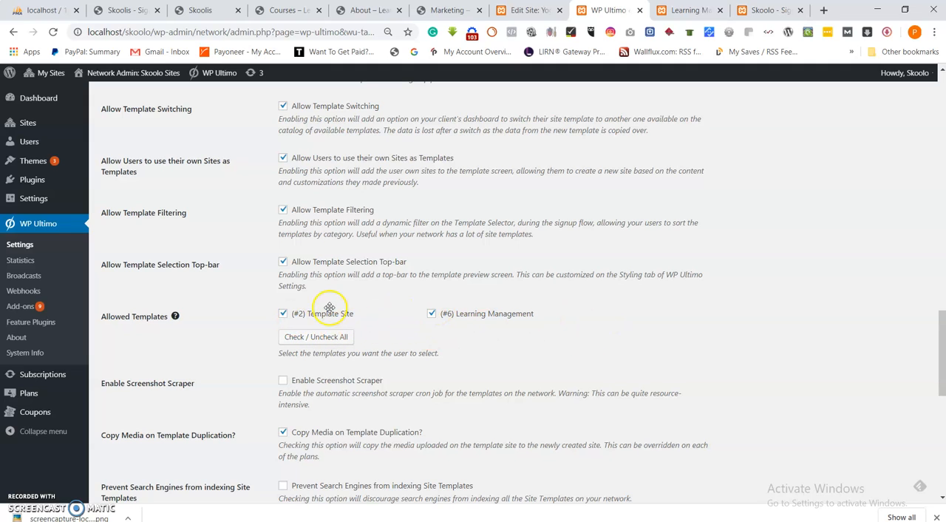
{"action": "left_click", "coordinate": [656, 11]}
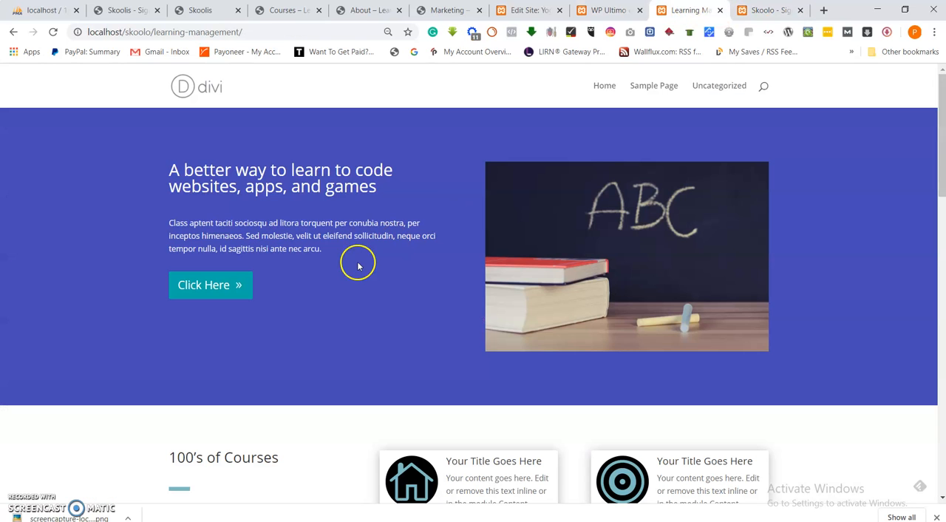
{"action": "left_click", "coordinate": [608, 10]}
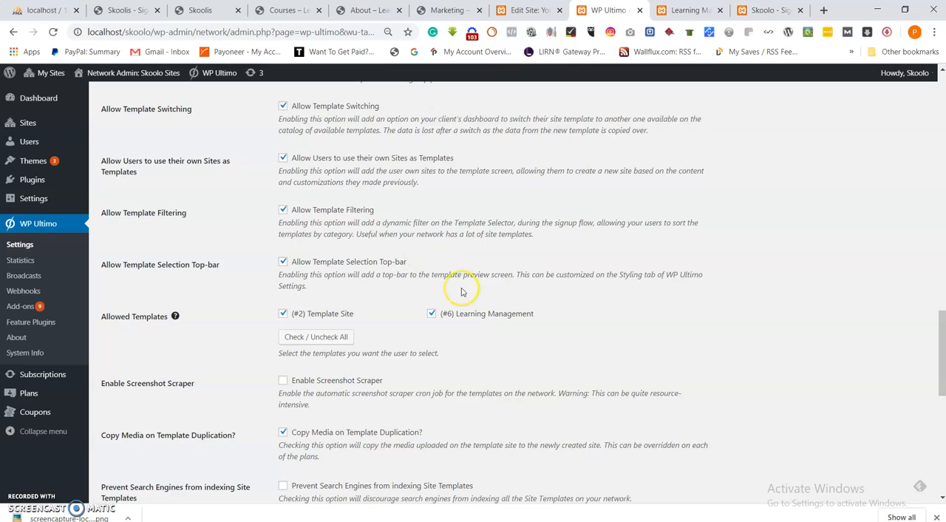
Open the Payment Gateways tab and look through the general gateway and PayPal gateway settings.
{"action": "scroll", "coordinate": [453, 285], "scroll_direction": "up", "scroll_amount": 15}
{"action": "scroll", "coordinate": [462, 294], "scroll_direction": "up", "scroll_amount": 8}
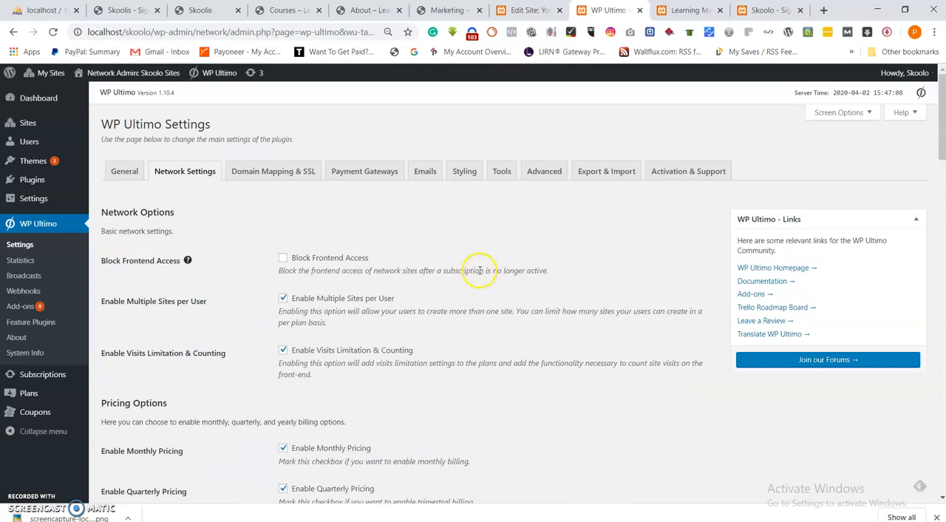
{"action": "left_click", "coordinate": [363, 172]}
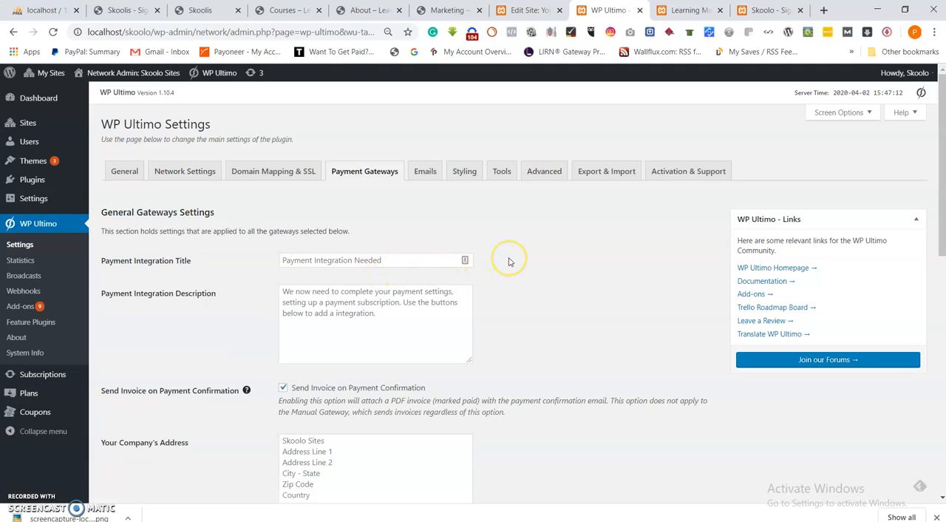
{"action": "scroll", "coordinate": [508, 262], "scroll_direction": "down", "scroll_amount": 3}
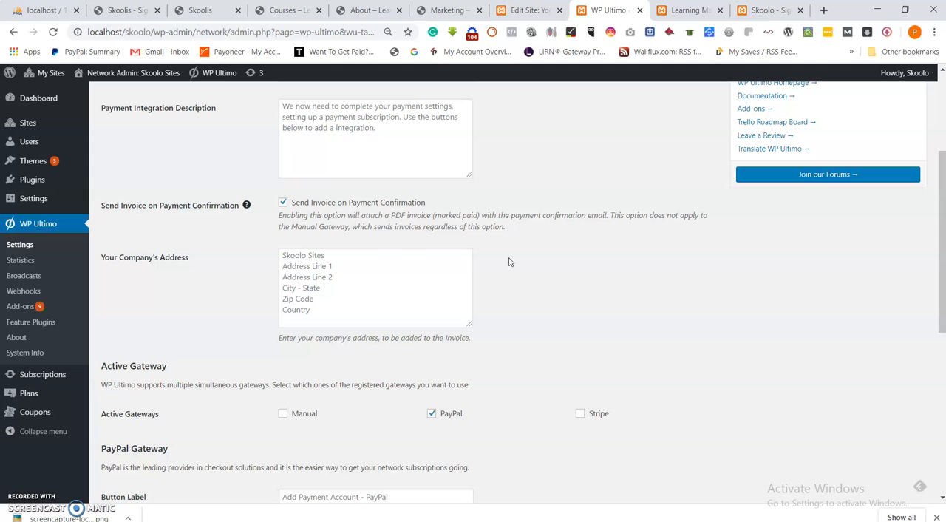
{"action": "scroll", "coordinate": [508, 261], "scroll_direction": "down", "scroll_amount": 3}
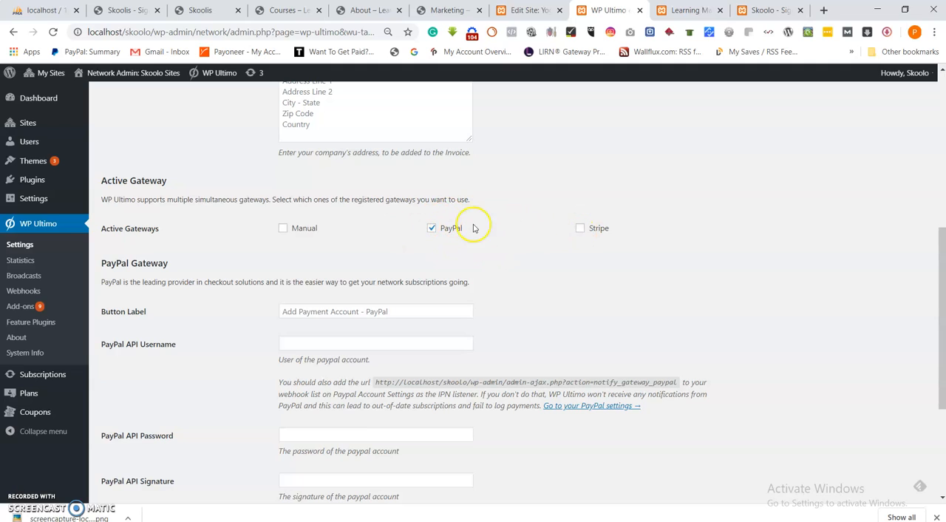
{"action": "scroll", "coordinate": [412, 245], "scroll_direction": "down", "scroll_amount": 2}
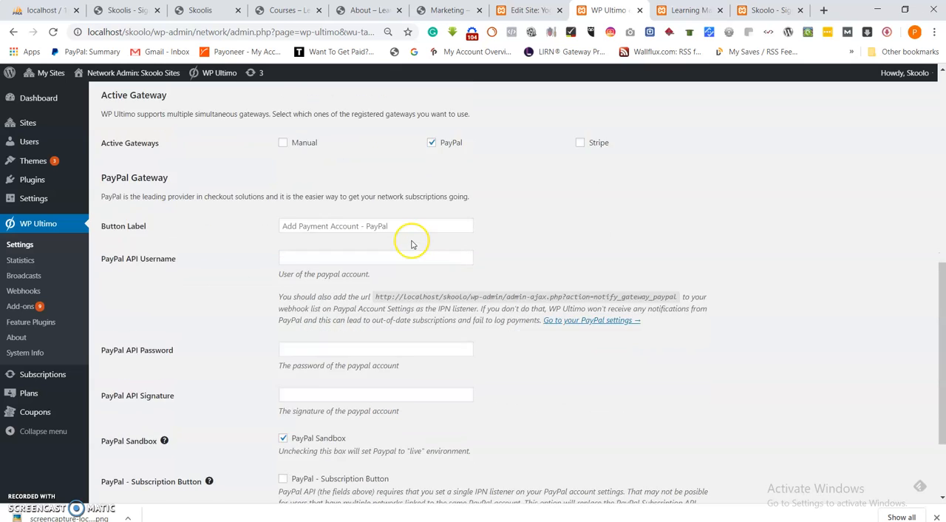
{"action": "scroll", "coordinate": [504, 276], "scroll_direction": "up", "scroll_amount": 6}
{"action": "scroll", "coordinate": [504, 276], "scroll_direction": "up", "scroll_amount": 1}
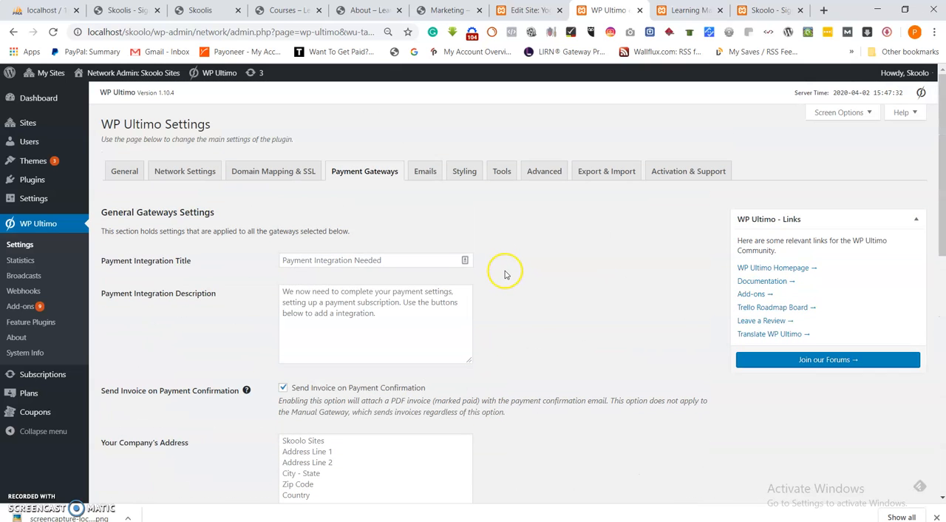
Examine the invoice, company address, active gateway and PayPal API fields on the Payment Gateways tab.
{"action": "scroll", "coordinate": [374, 369], "scroll_direction": "down", "scroll_amount": 2}
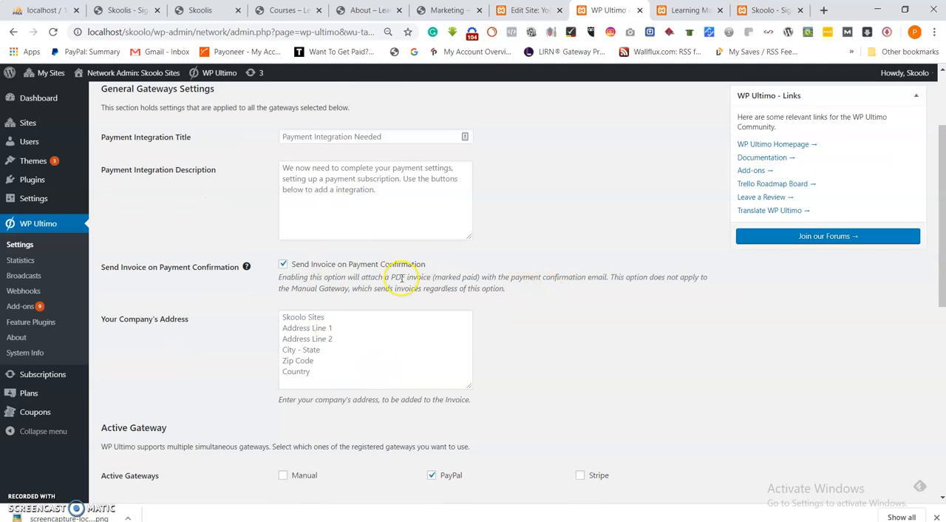
{"action": "scroll", "coordinate": [342, 225], "scroll_direction": "up", "scroll_amount": 2}
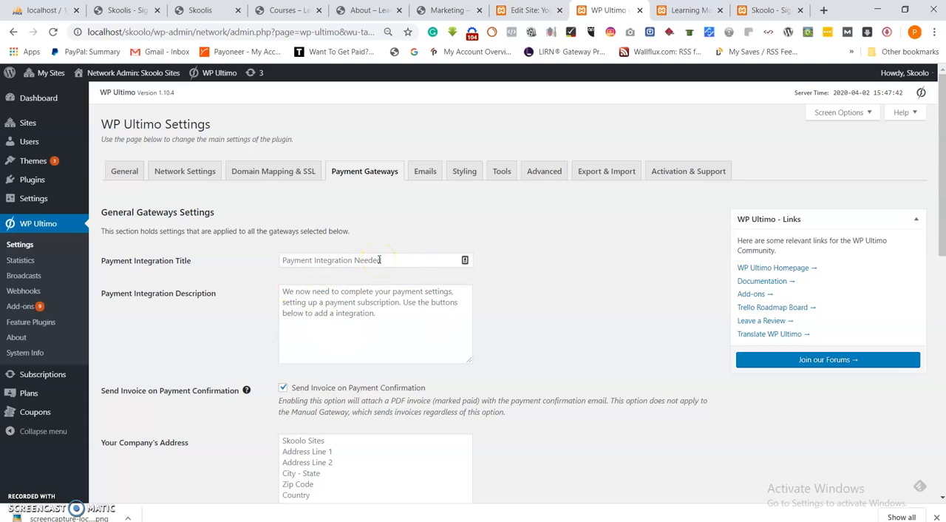
{"action": "scroll", "coordinate": [401, 298], "scroll_direction": "down", "scroll_amount": 2}
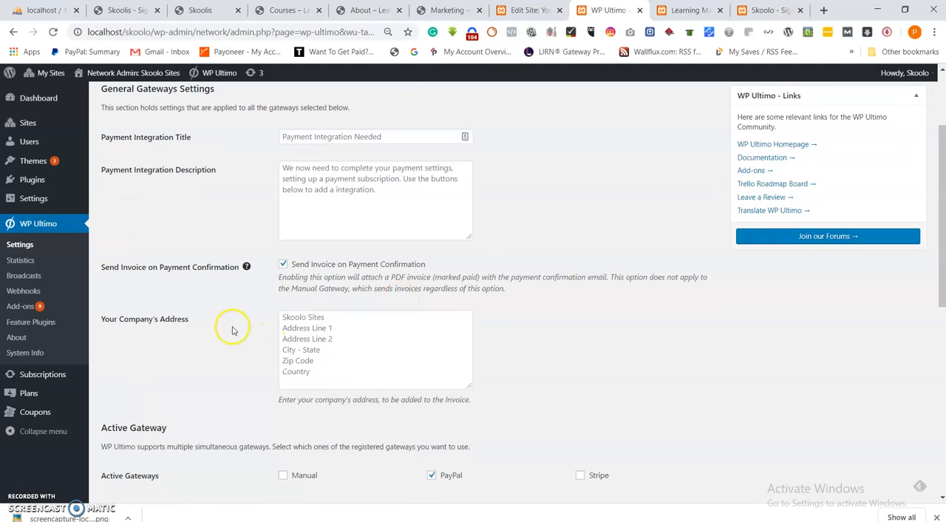
{"action": "scroll", "coordinate": [427, 318], "scroll_direction": "down", "scroll_amount": 3}
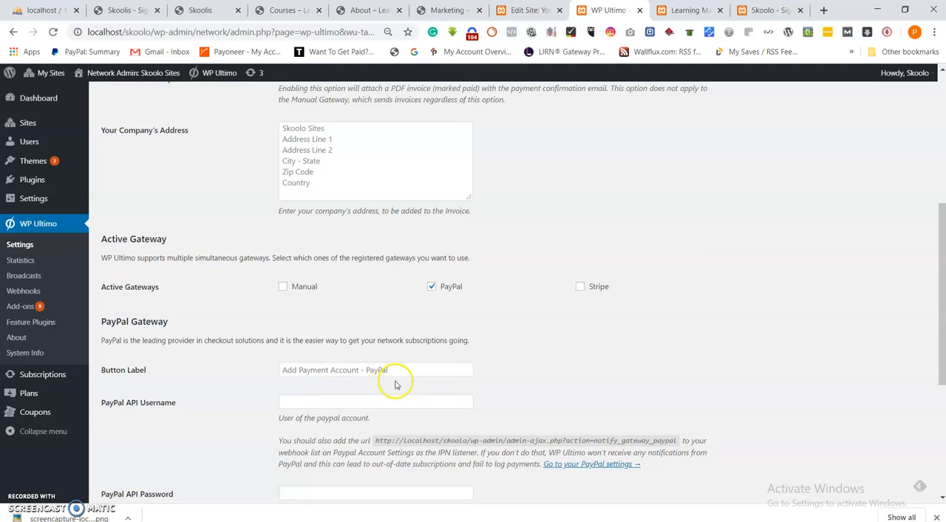
{"action": "scroll", "coordinate": [391, 380], "scroll_direction": "down", "scroll_amount": 1}
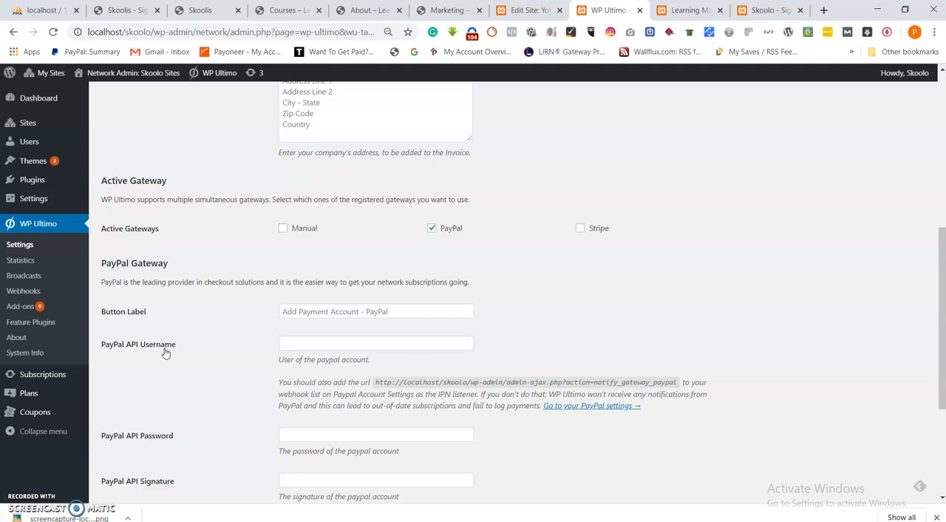
{"action": "scroll", "coordinate": [165, 353], "scroll_direction": "down", "scroll_amount": 1}
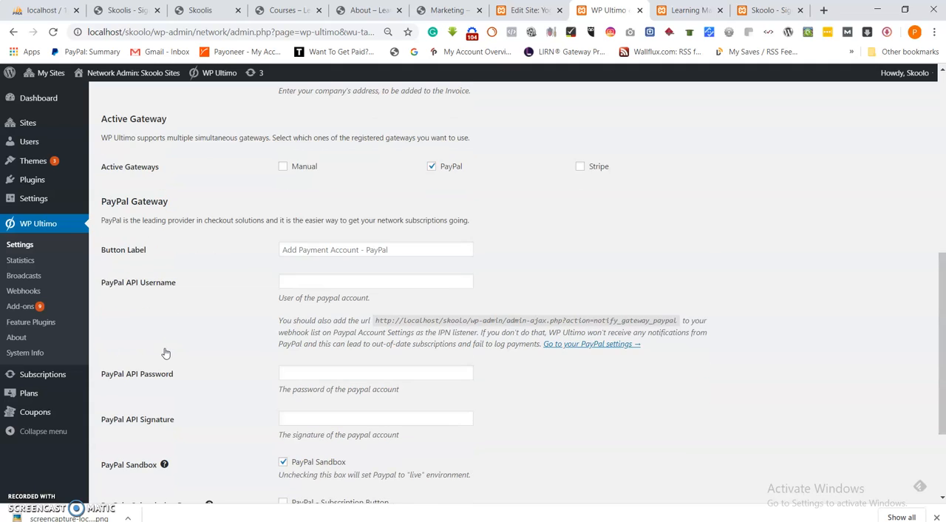
{"action": "scroll", "coordinate": [166, 354], "scroll_direction": "down", "scroll_amount": 2}
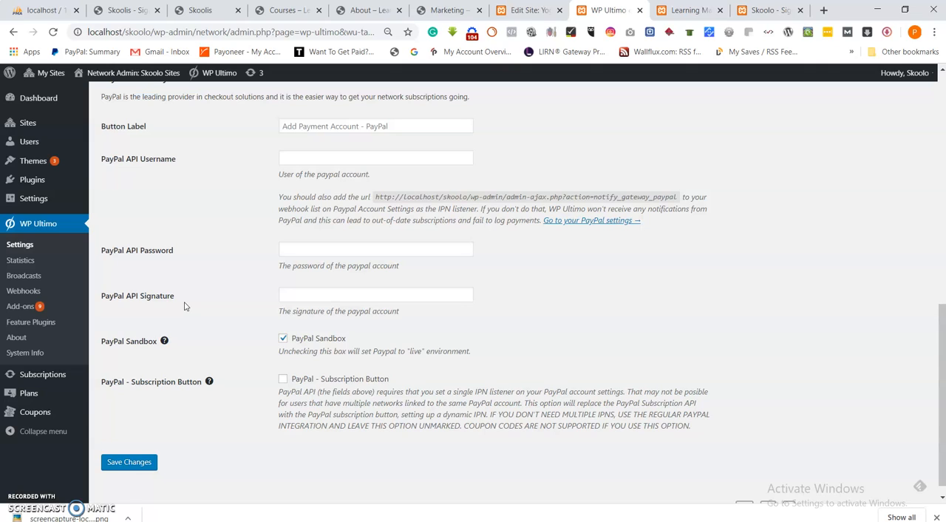
{"action": "left_click", "coordinate": [313, 161]}
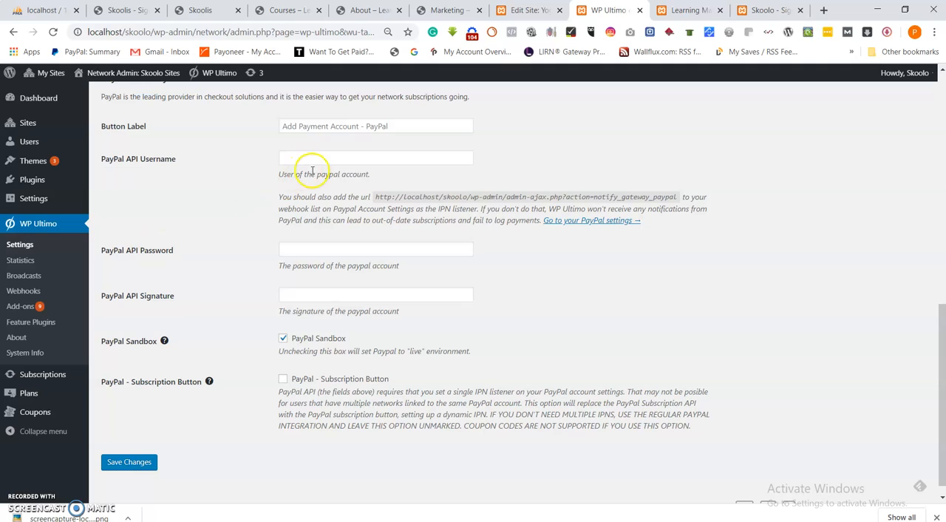
Open the Go to your PayPal settings link in a new tab and close that tab.
{"action": "left_click", "coordinate": [596, 220]}
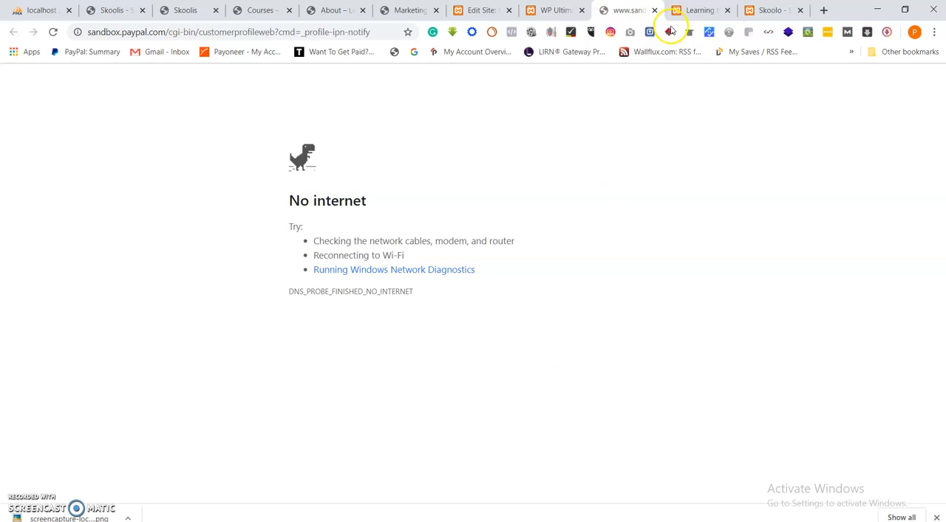
{"action": "left_click", "coordinate": [654, 10]}
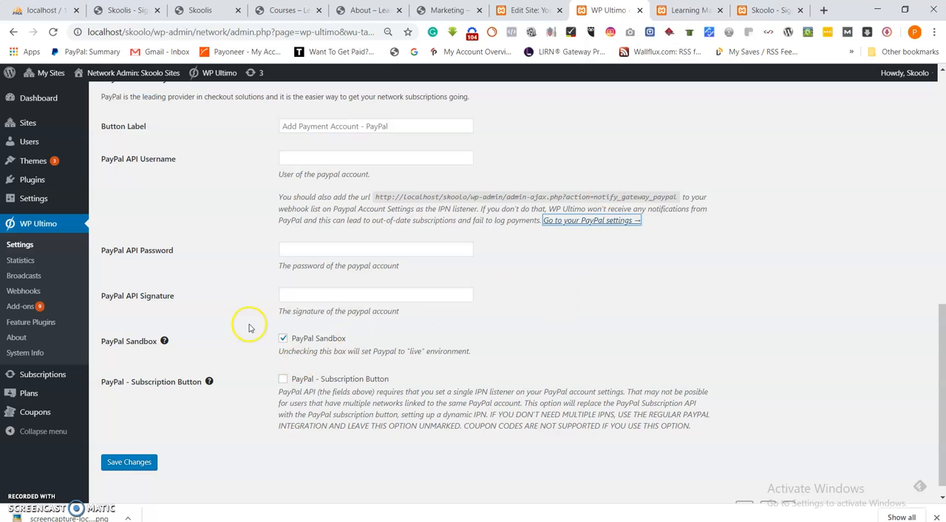
Scroll through the Payment Gateways settings again, reviewing the PayPal sandbox and subscription button options.
{"action": "scroll", "coordinate": [606, 352], "scroll_direction": "up", "scroll_amount": 1}
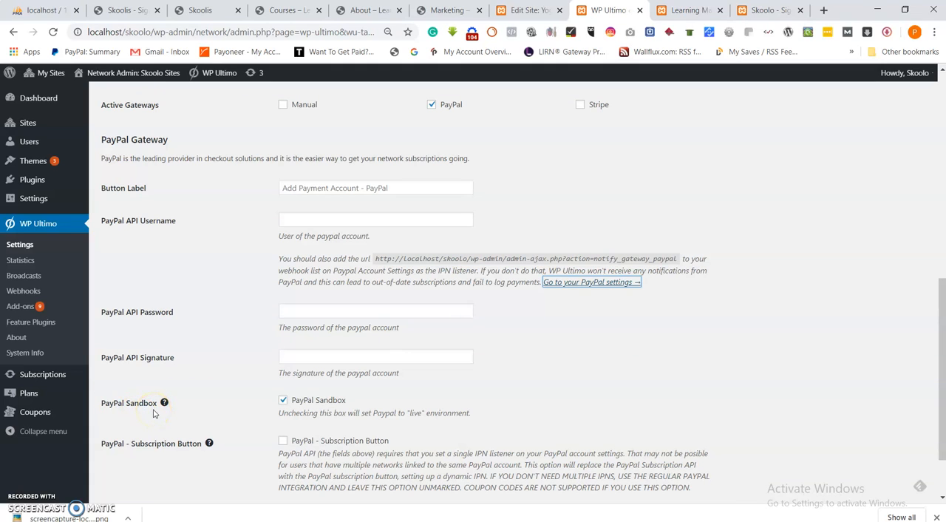
{"action": "scroll", "coordinate": [218, 338], "scroll_direction": "down", "scroll_amount": 1}
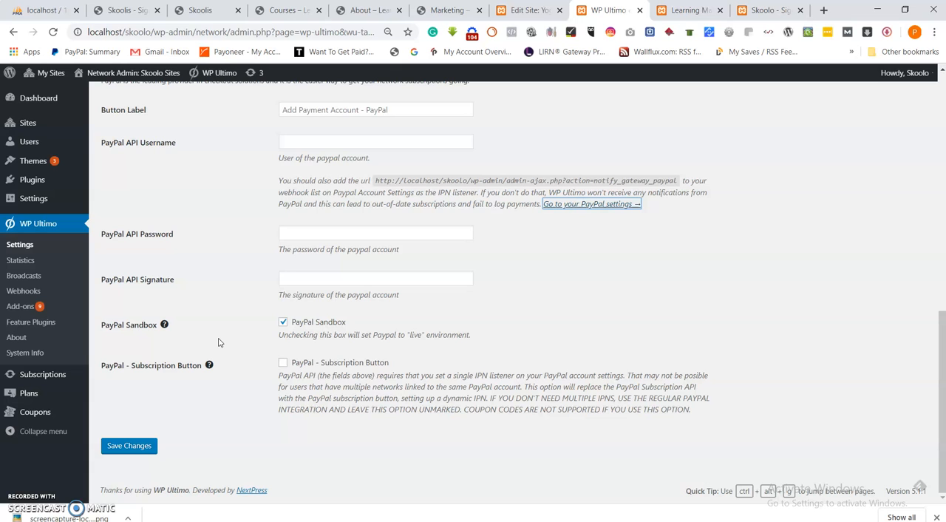
{"action": "scroll", "coordinate": [521, 293], "scroll_direction": "up", "scroll_amount": 4}
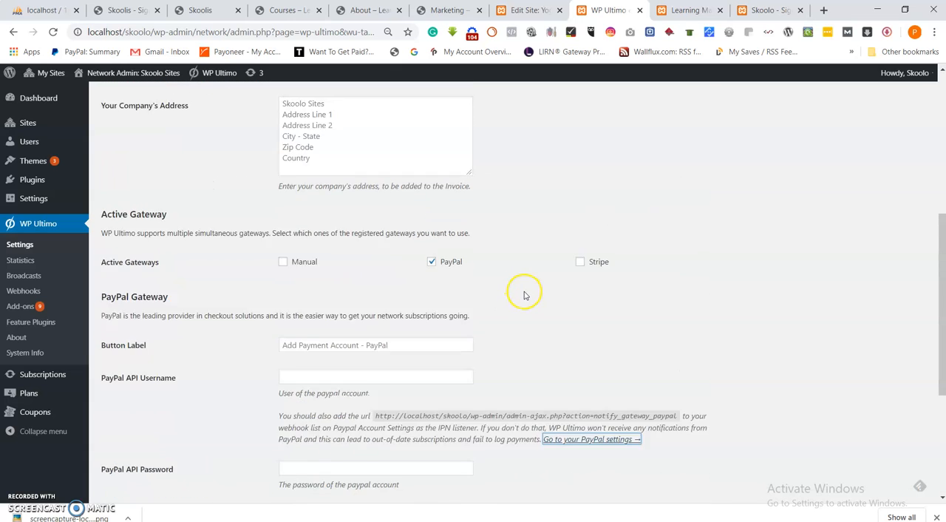
{"action": "scroll", "coordinate": [580, 333], "scroll_direction": "up", "scroll_amount": 3}
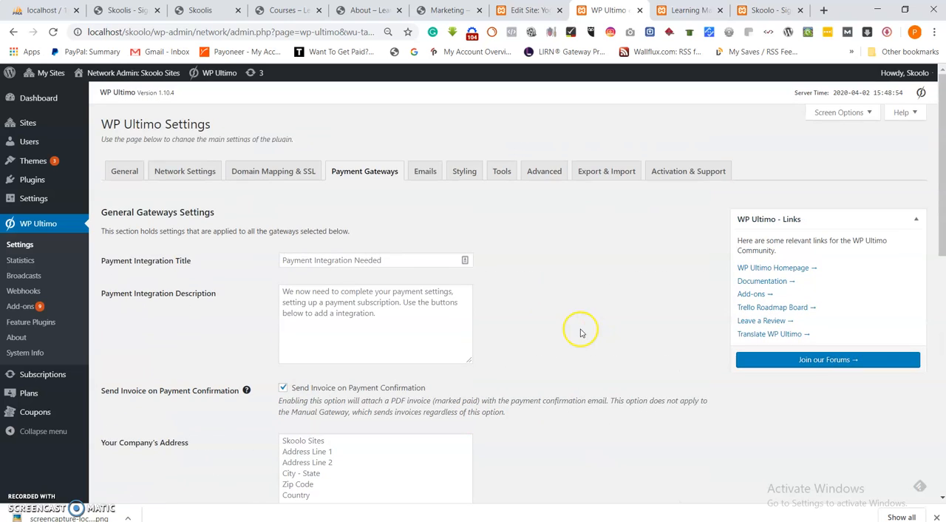
{"action": "scroll", "coordinate": [578, 333], "scroll_direction": "down", "scroll_amount": 3}
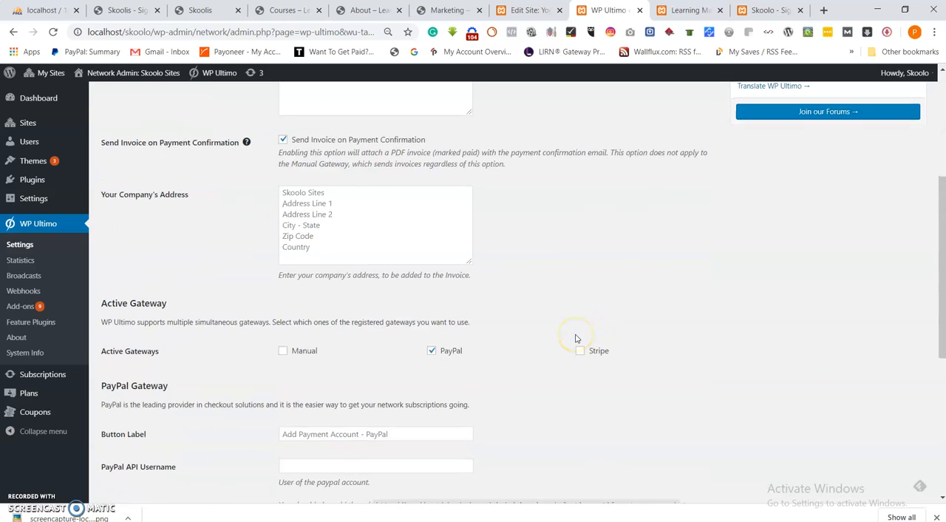
{"action": "scroll", "coordinate": [574, 337], "scroll_direction": "down", "scroll_amount": 3}
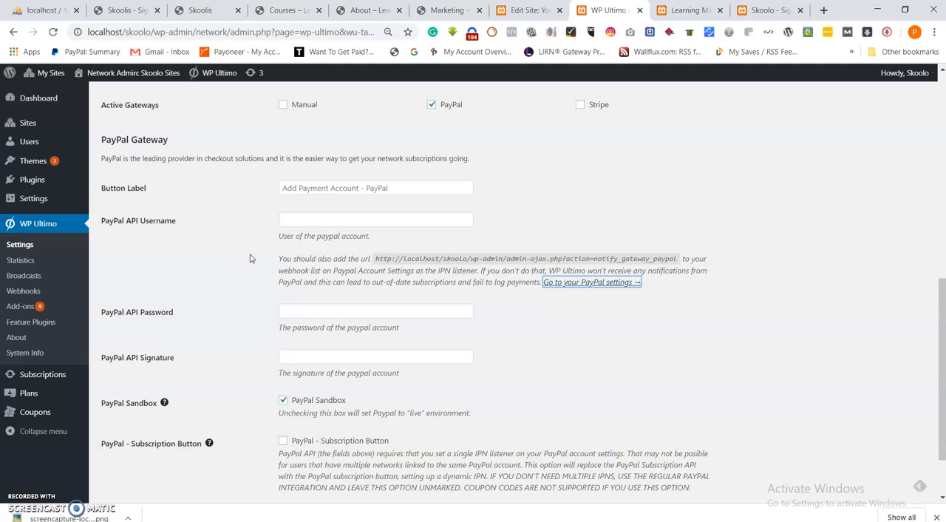
{"action": "left_click", "coordinate": [521, 329]}
{"action": "scroll", "coordinate": [521, 329], "scroll_direction": "down", "scroll_amount": 2}
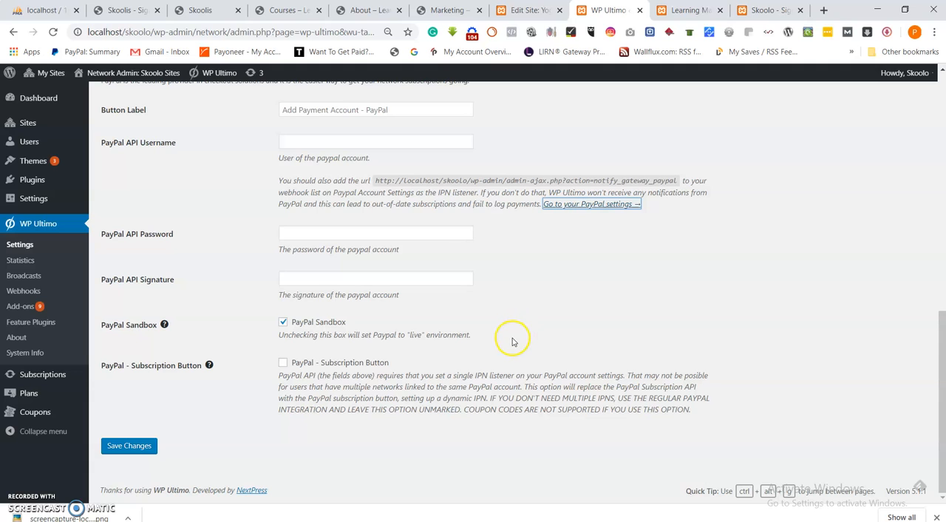
{"action": "scroll", "coordinate": [443, 356], "scroll_direction": "up", "scroll_amount": 3}
{"action": "scroll", "coordinate": [461, 355], "scroll_direction": "up", "scroll_amount": 4}
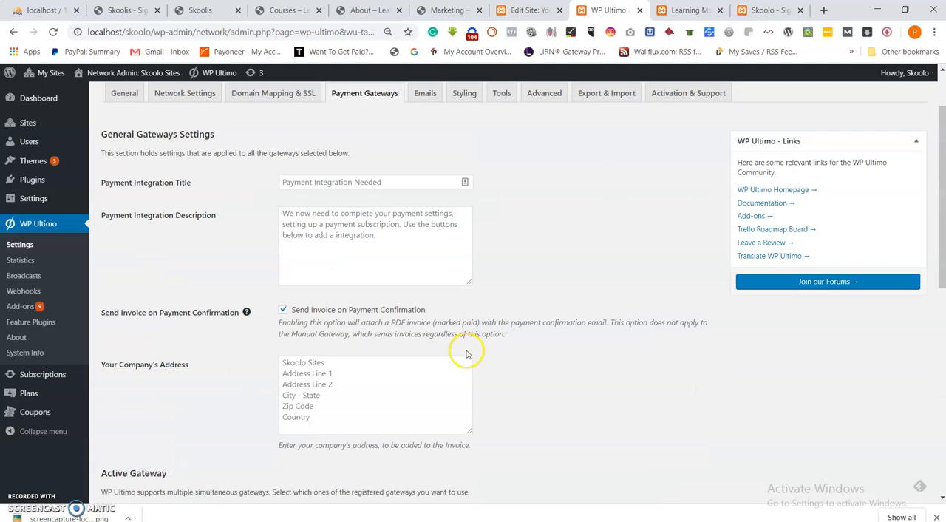